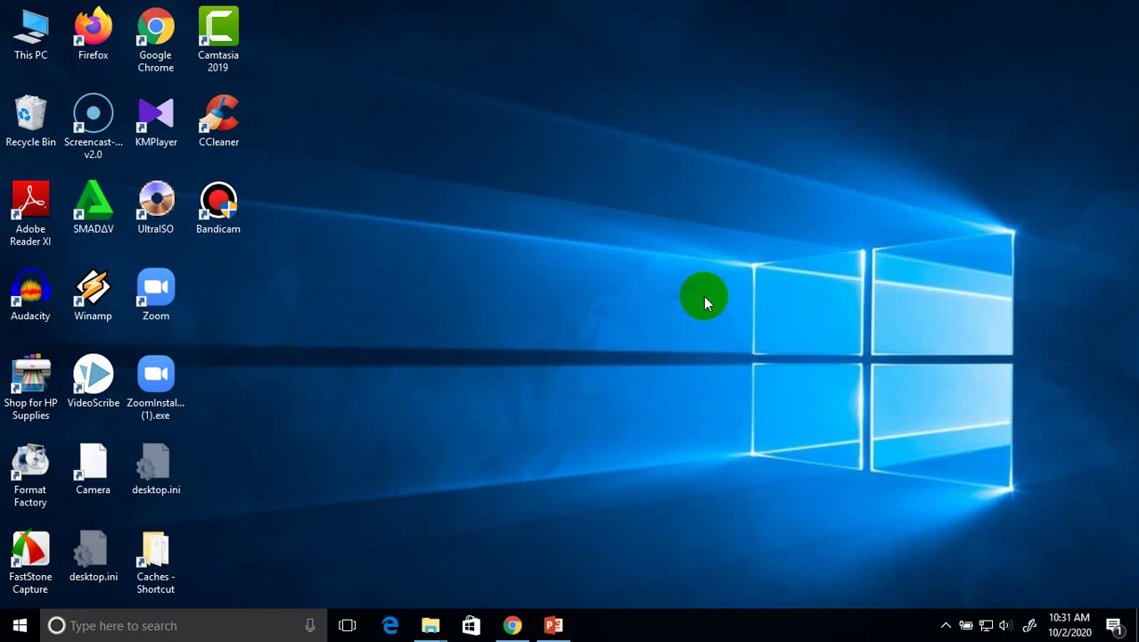
Launch Google Chrome from the taskbar.
left_click(515, 625)
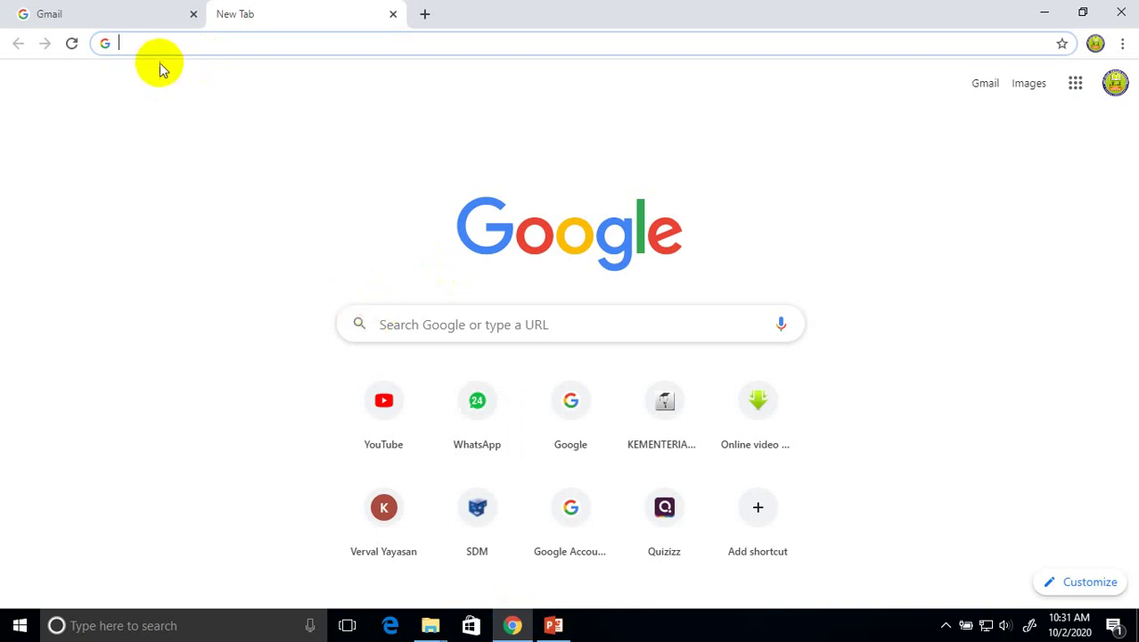
Load google.com, search for 'zoom', dismiss the location prompt, and open the official zoom.us result.
type("goo")
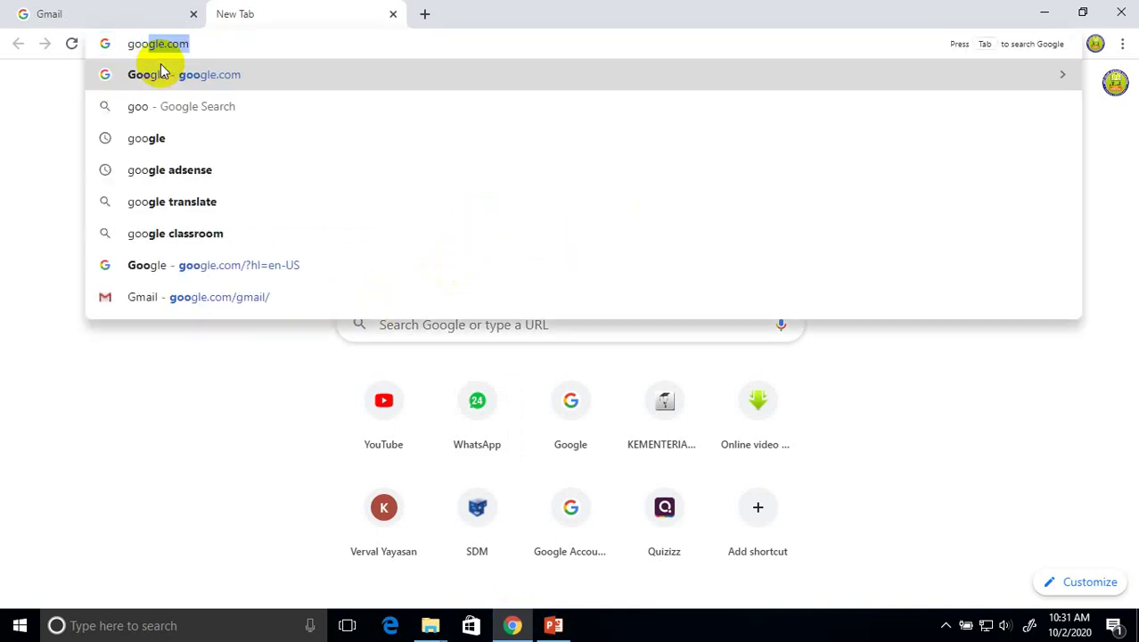
key("Return")
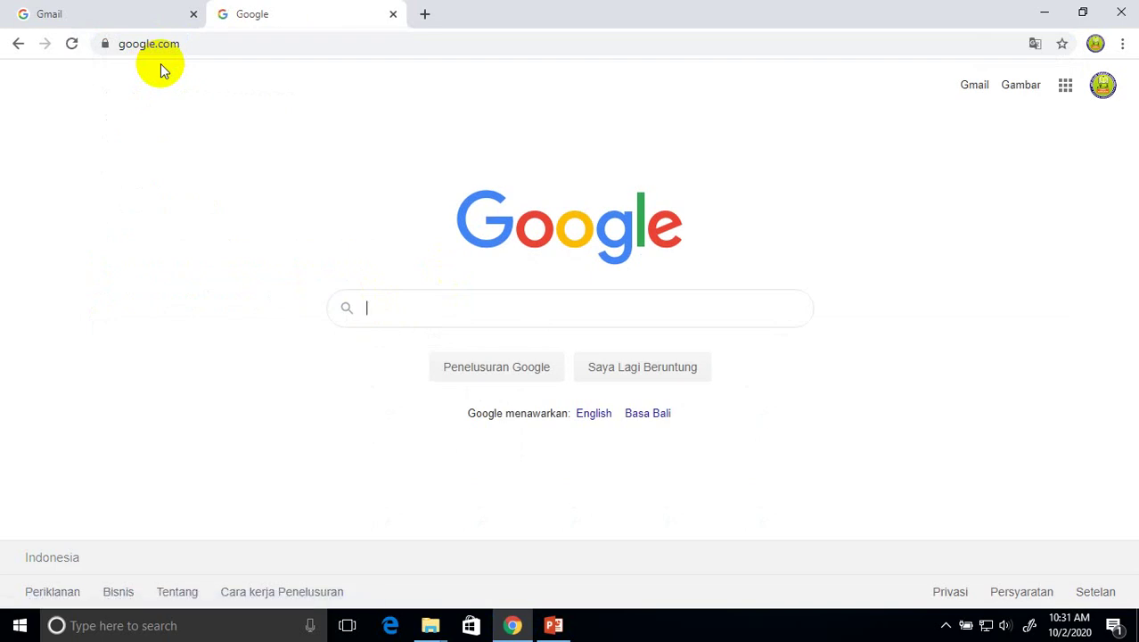
left_click(374, 307)
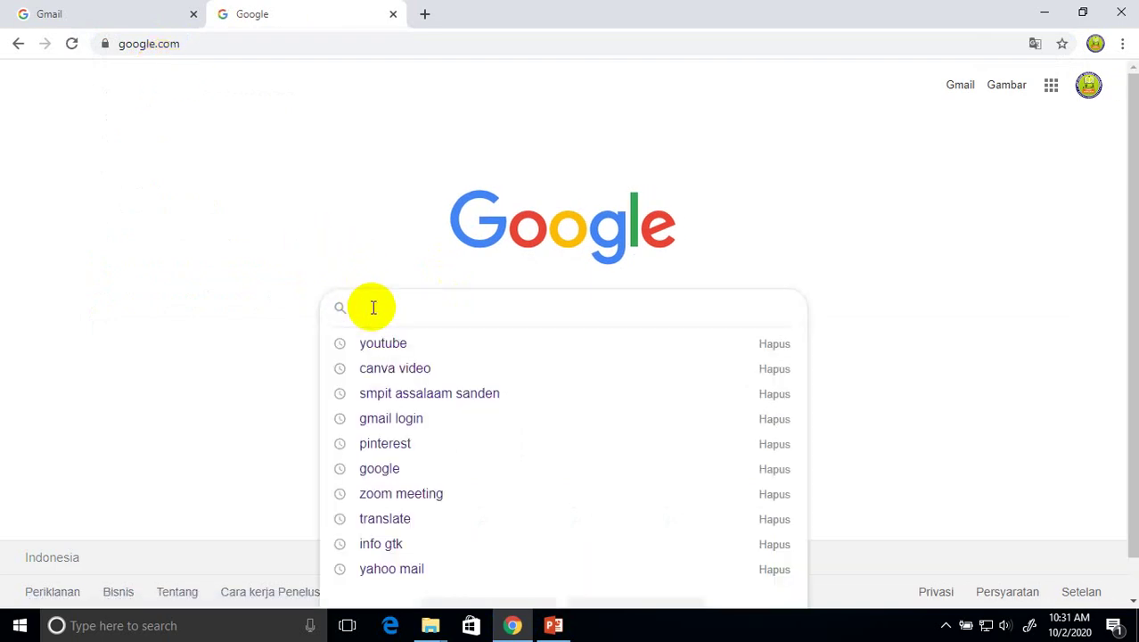
type("zoom")
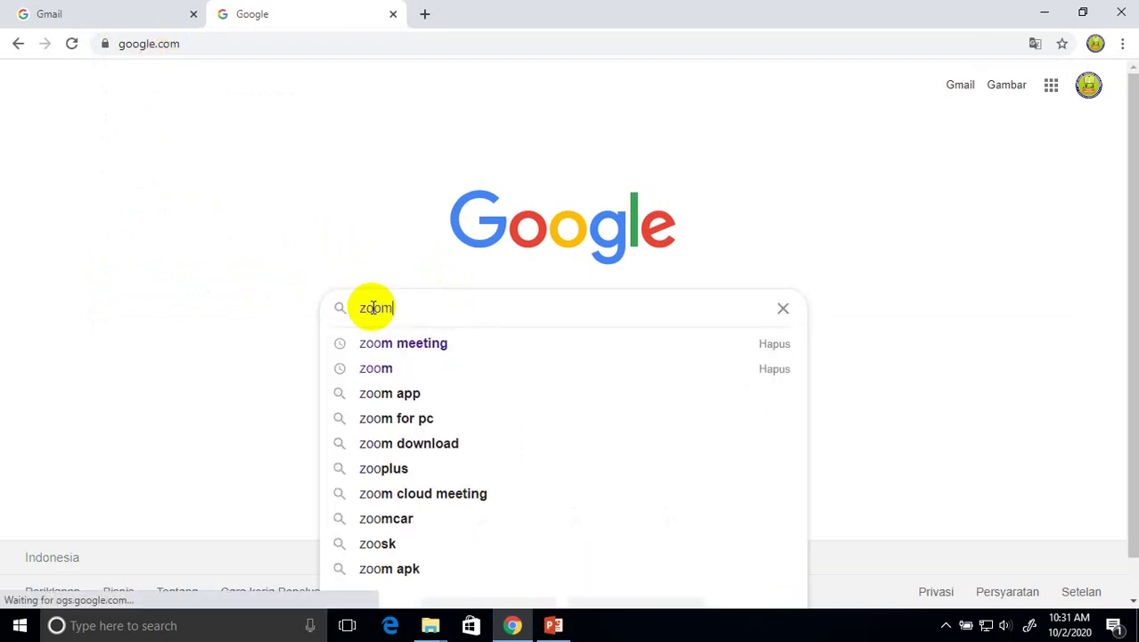
key("Return")
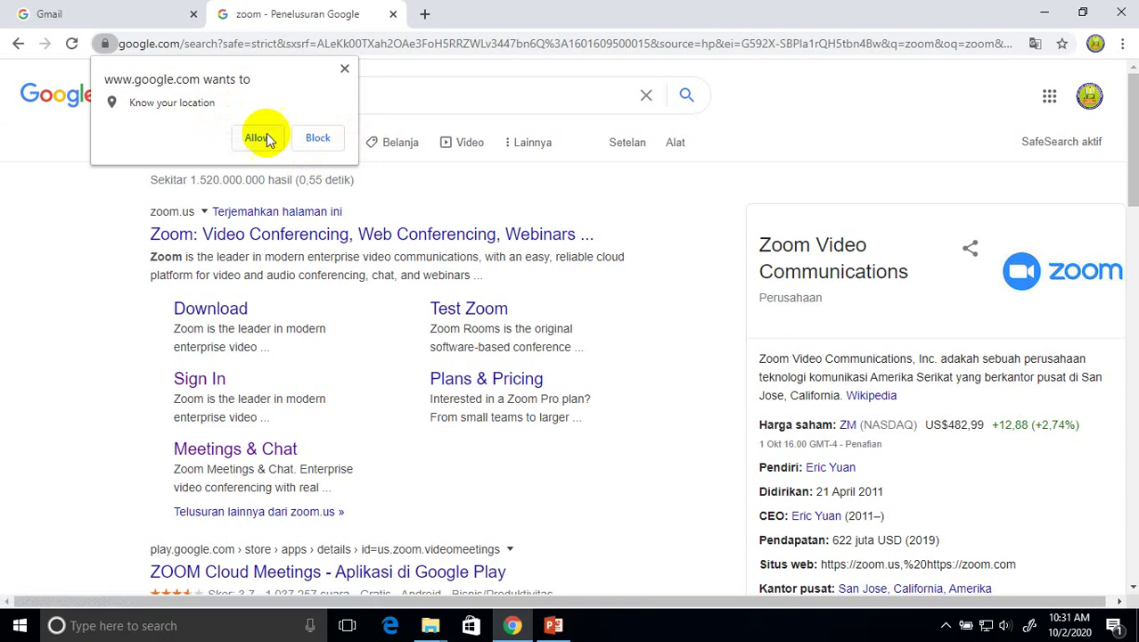
left_click(345, 70)
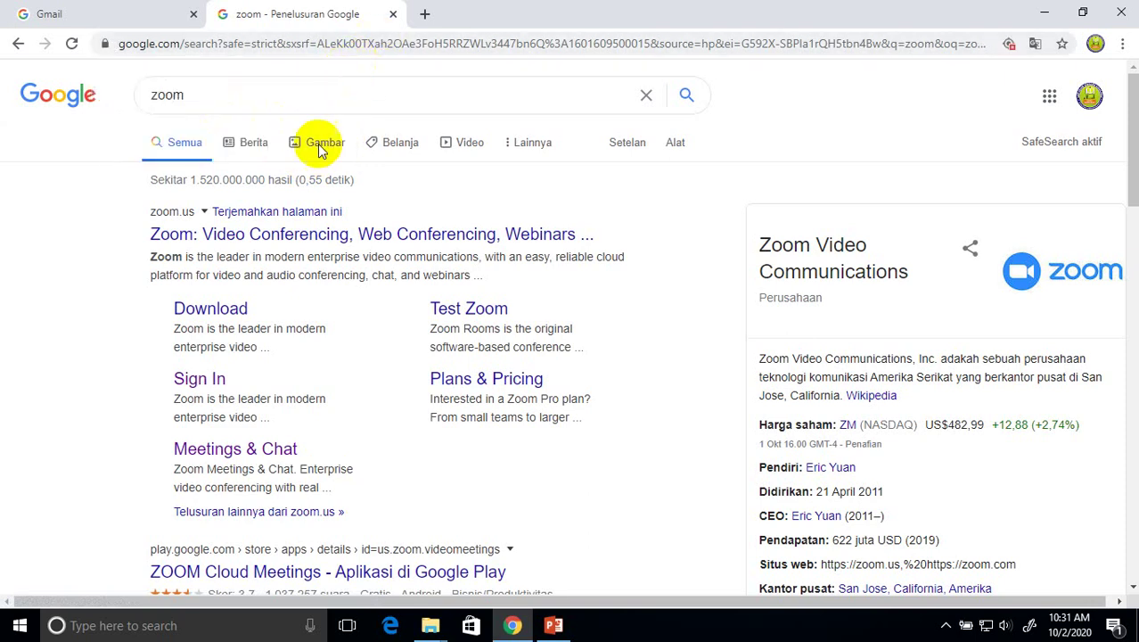
left_click(276, 237)
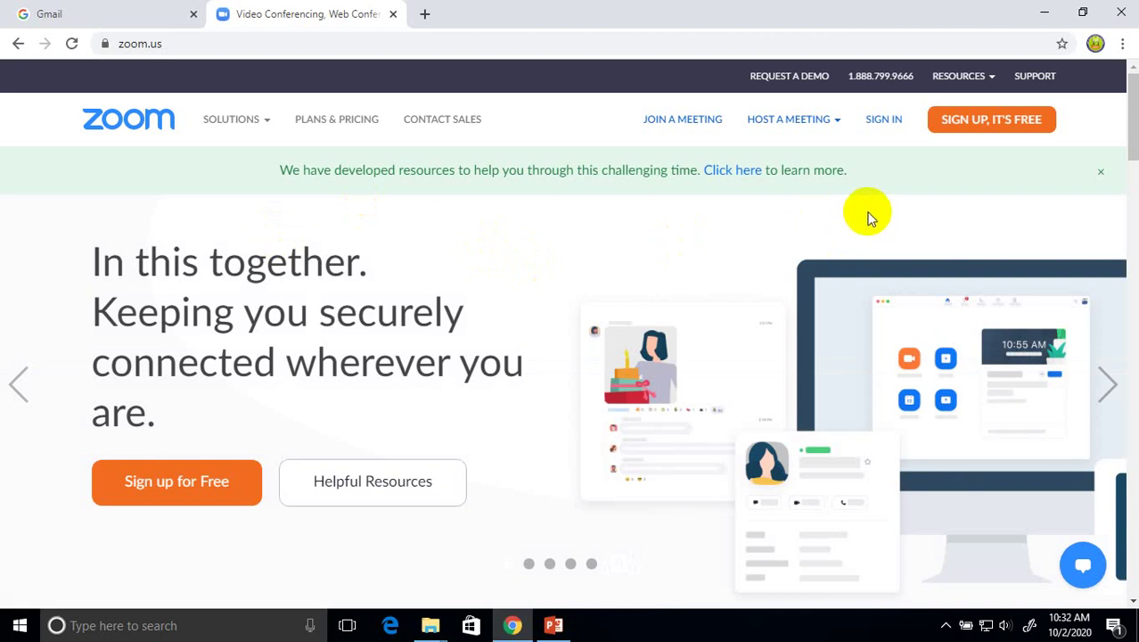
Start Sign Up, It's Free and confirm a birth date of Jan, 1, 1976.
left_click(1007, 123)
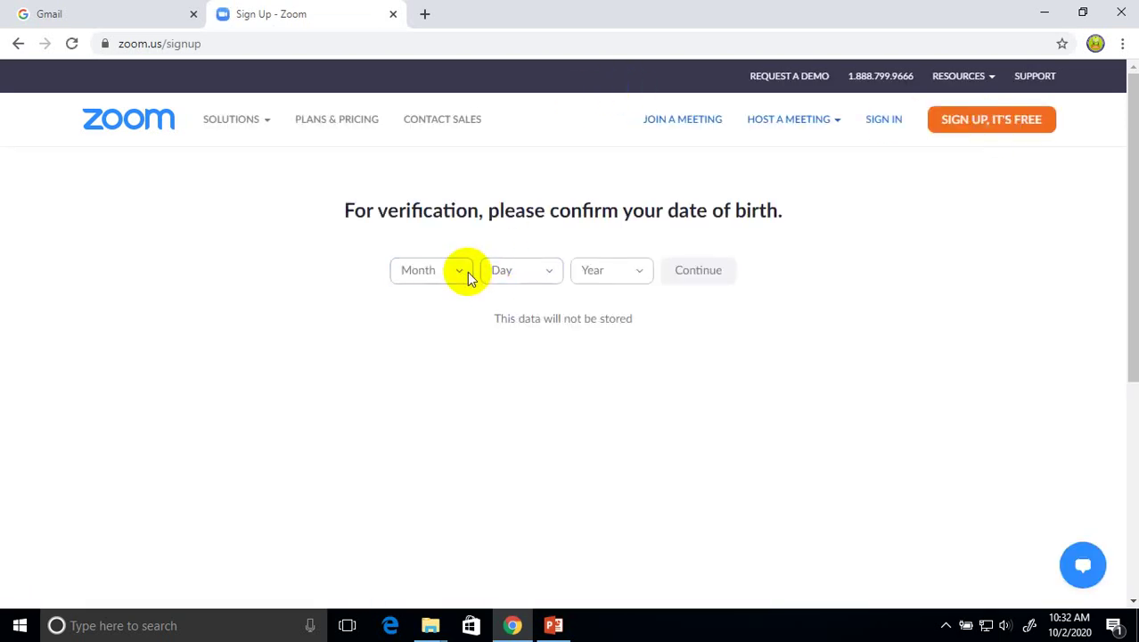
left_click(463, 273)
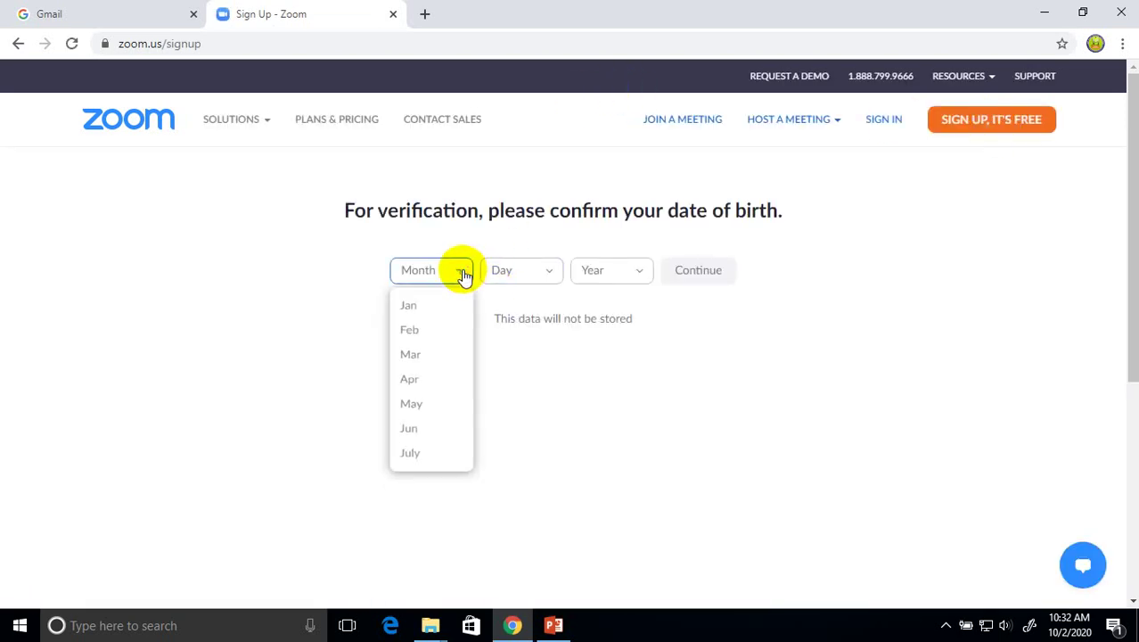
left_click(433, 308)
left_click(548, 271)
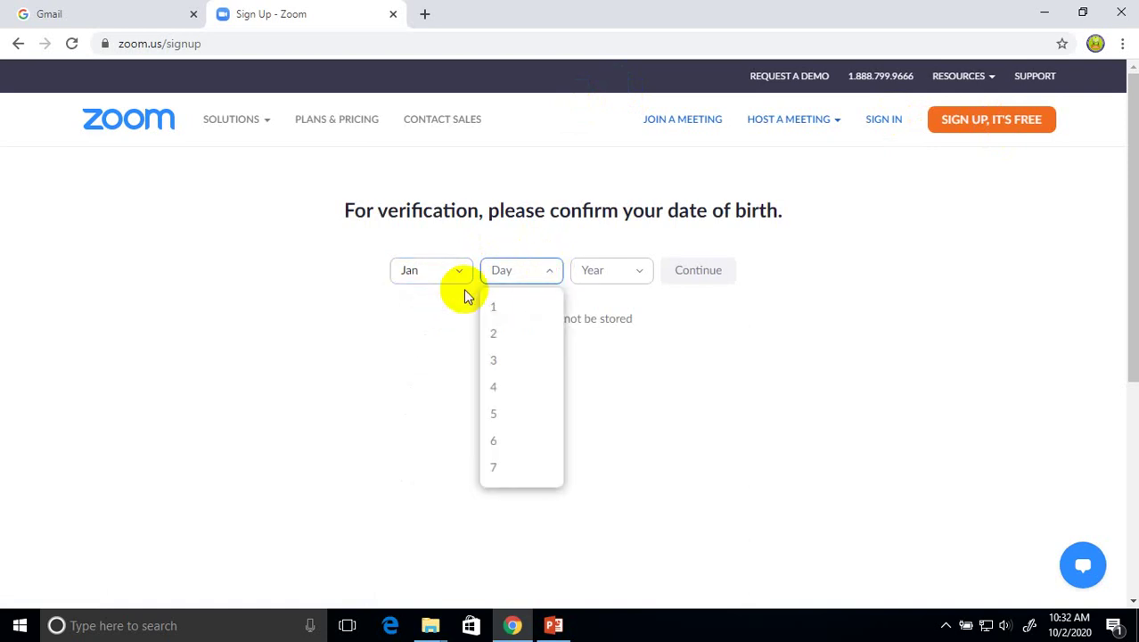
left_click(512, 310)
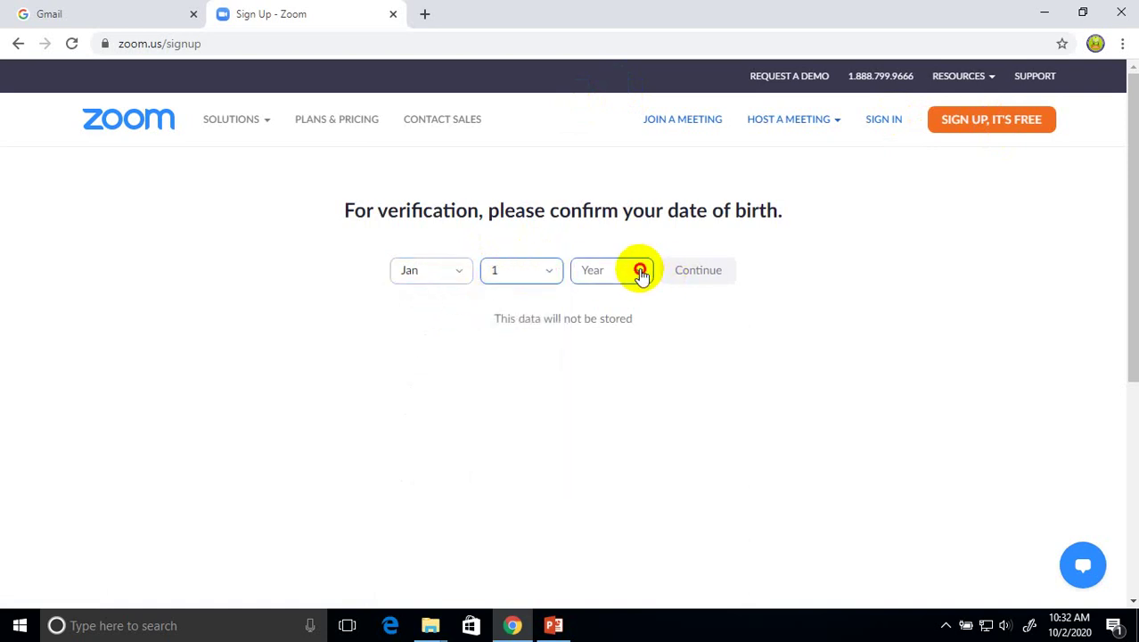
left_click(641, 273)
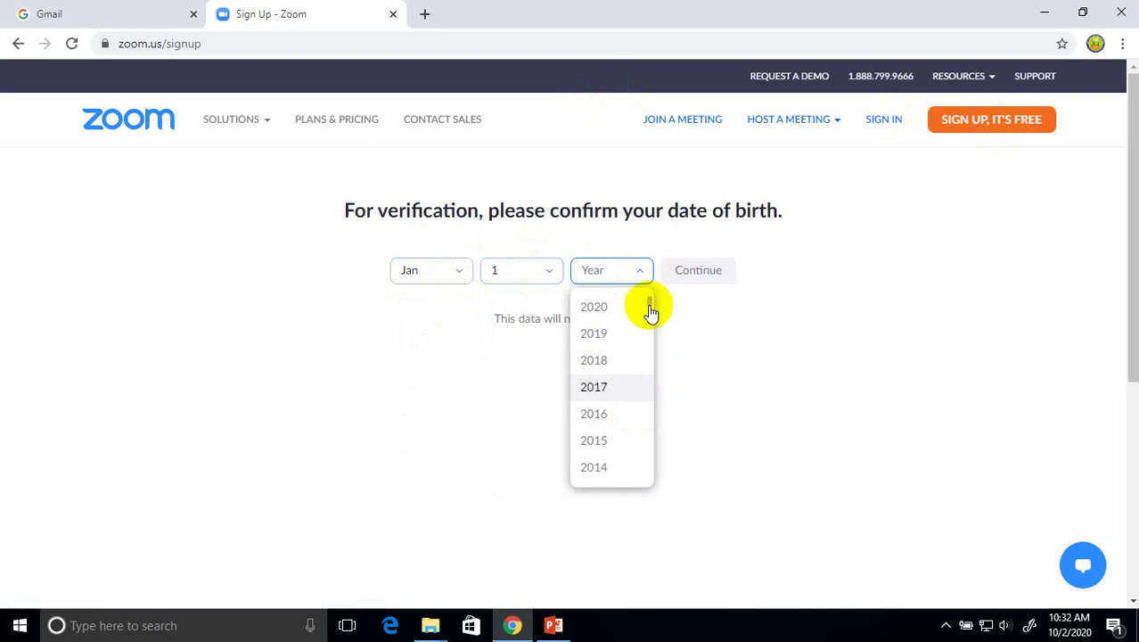
left_click_drag(654, 307, 653, 399)
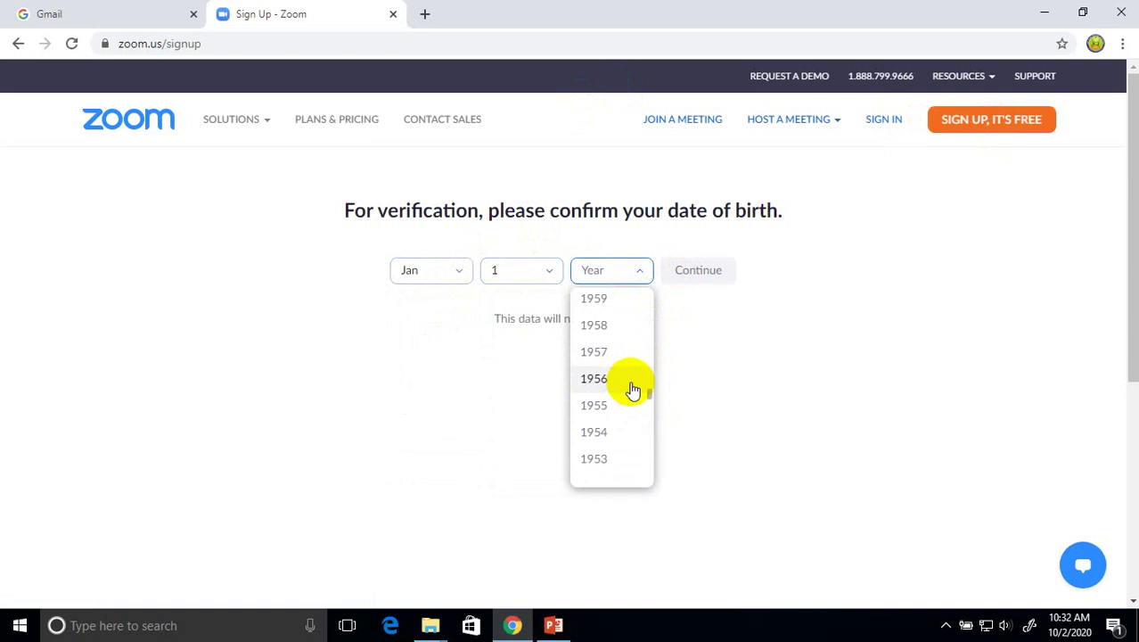
scroll(648, 395, "up", 5)
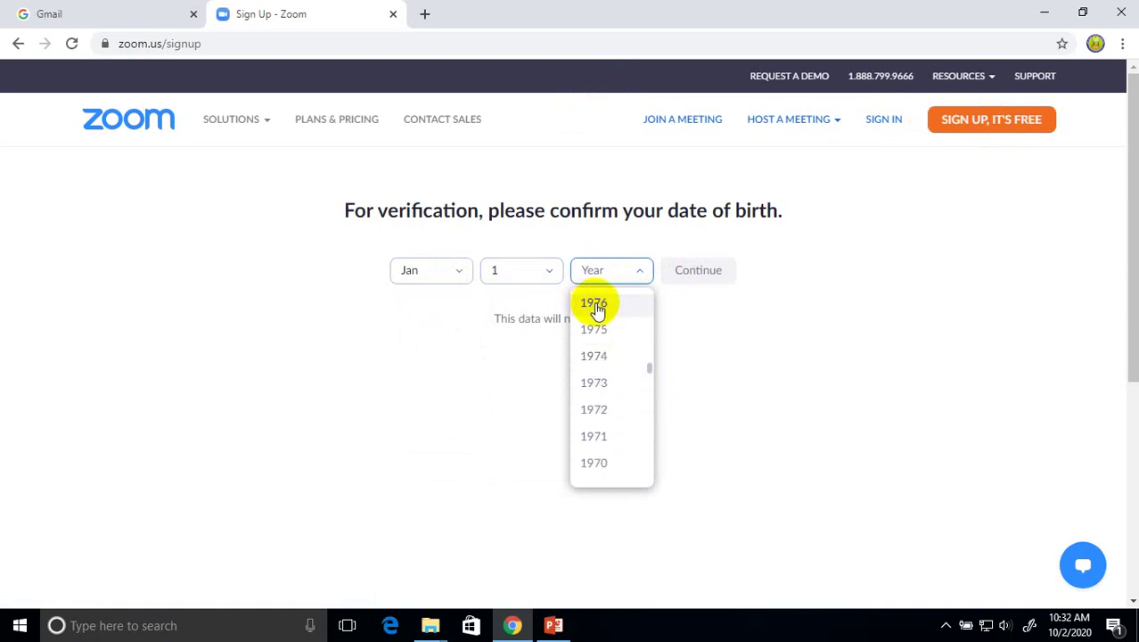
left_click(596, 304)
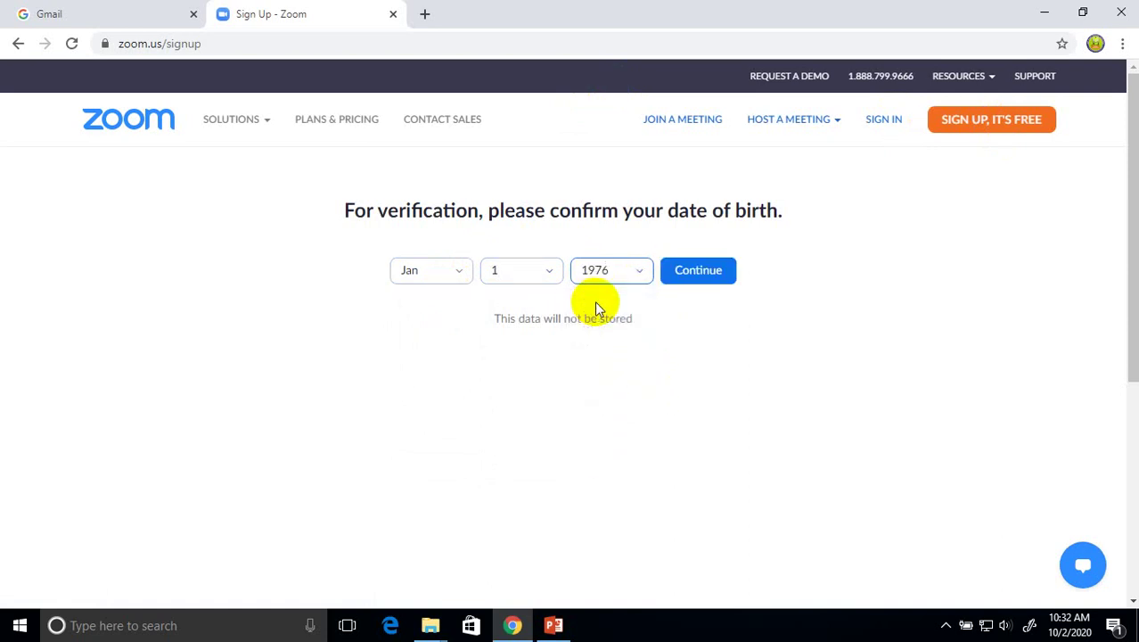
left_click(701, 270)
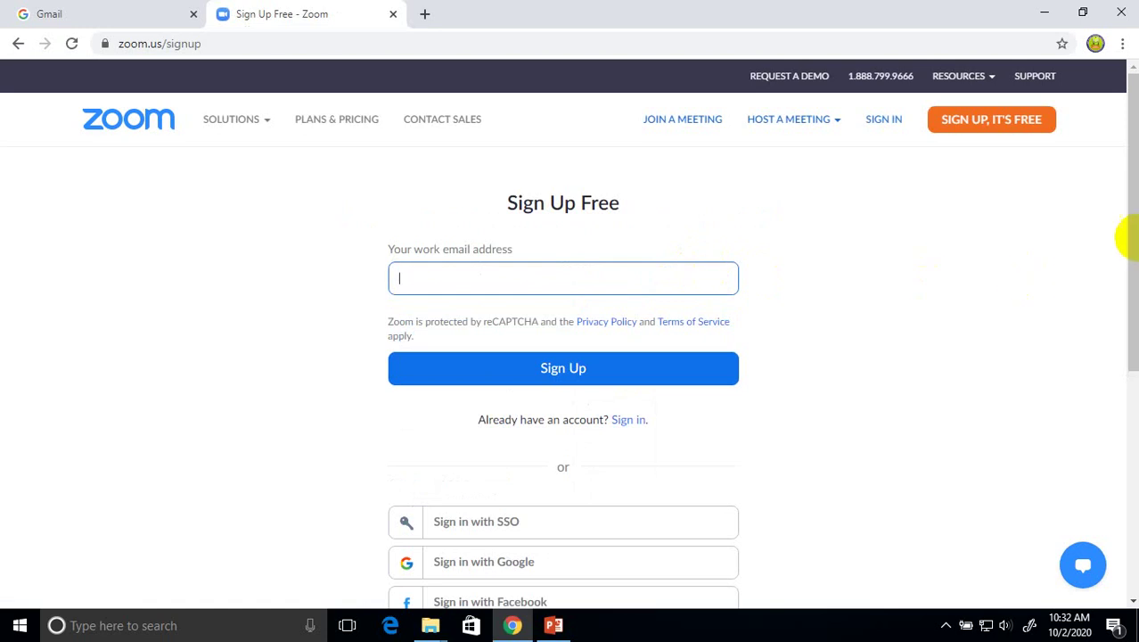
Check which email address the Chrome profile account uses.
scroll(1126, 236, "down", 1)
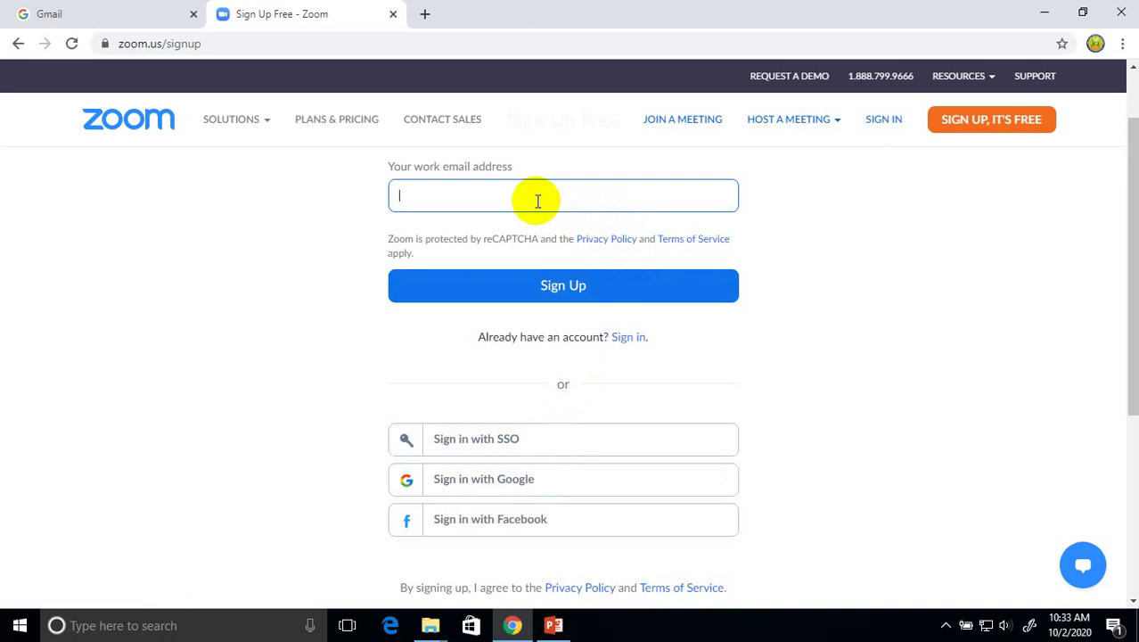
left_click(1096, 44)
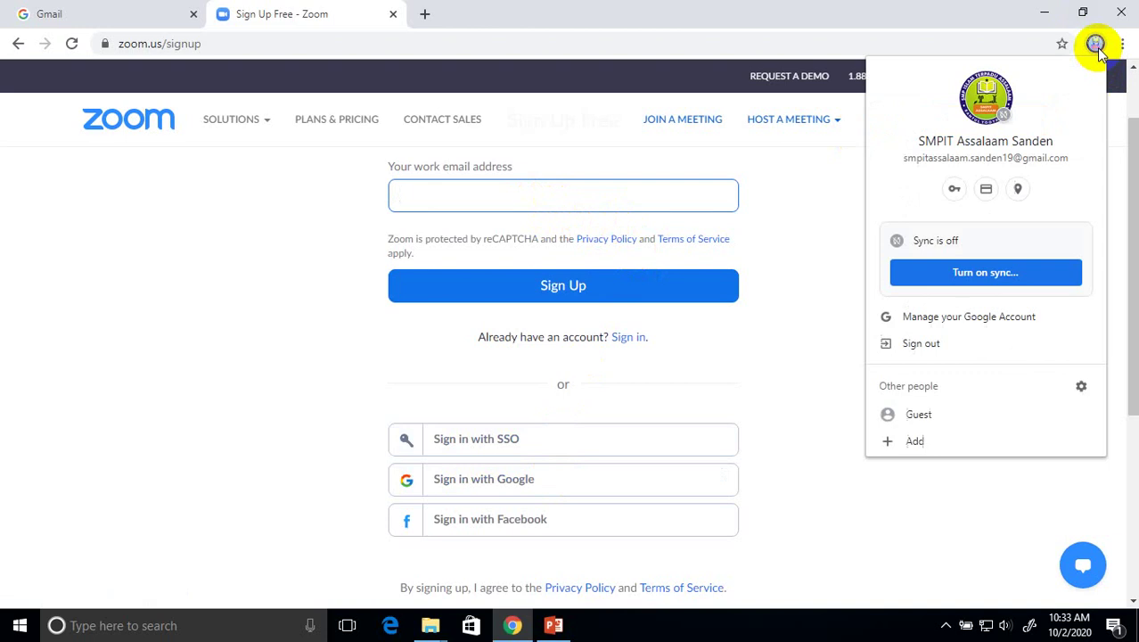
left_click(557, 204)
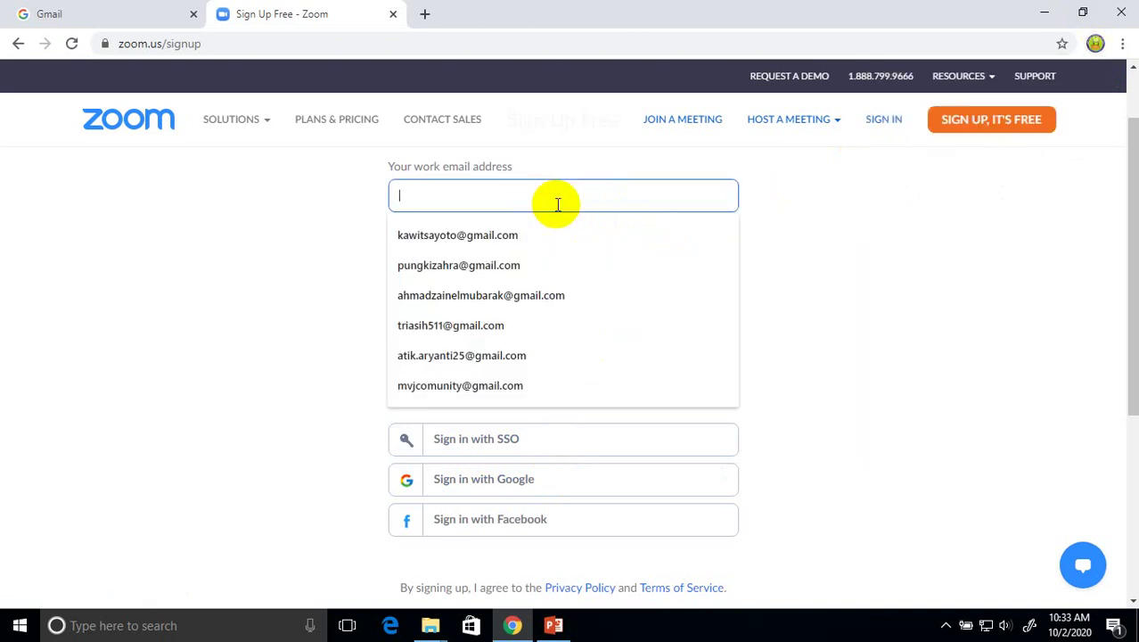
left_click(1096, 44)
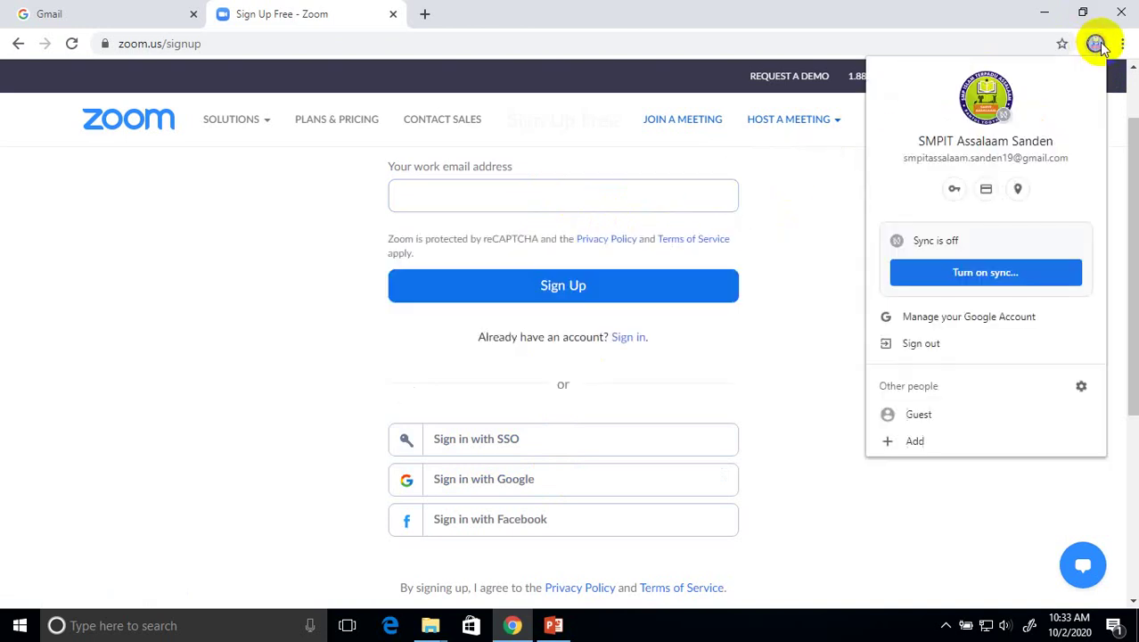
left_click(984, 166)
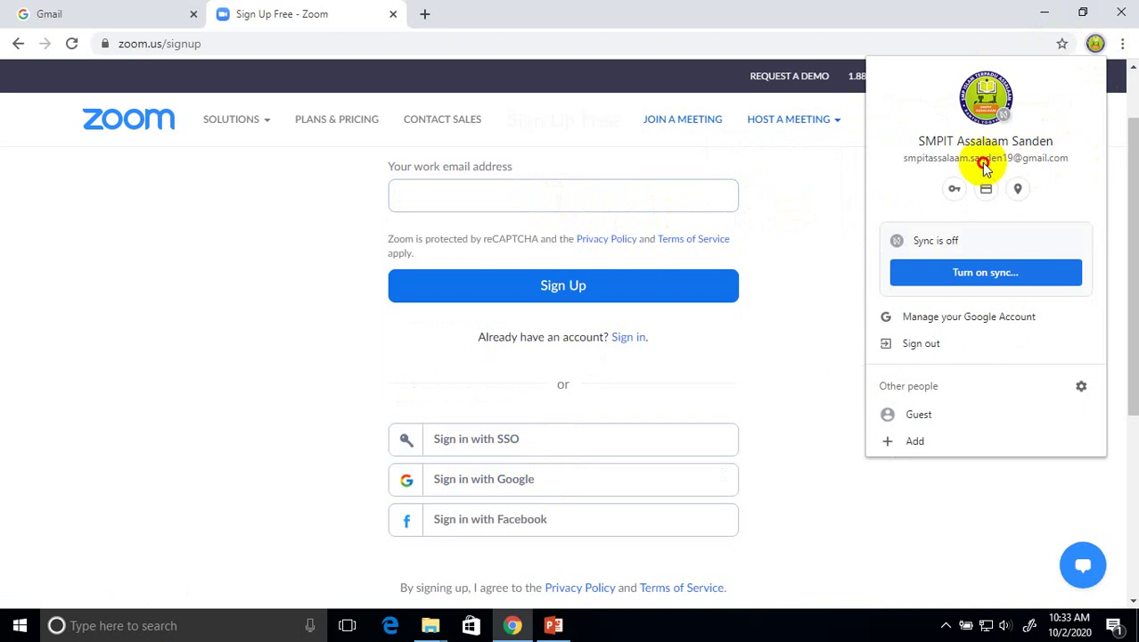
left_click(847, 177)
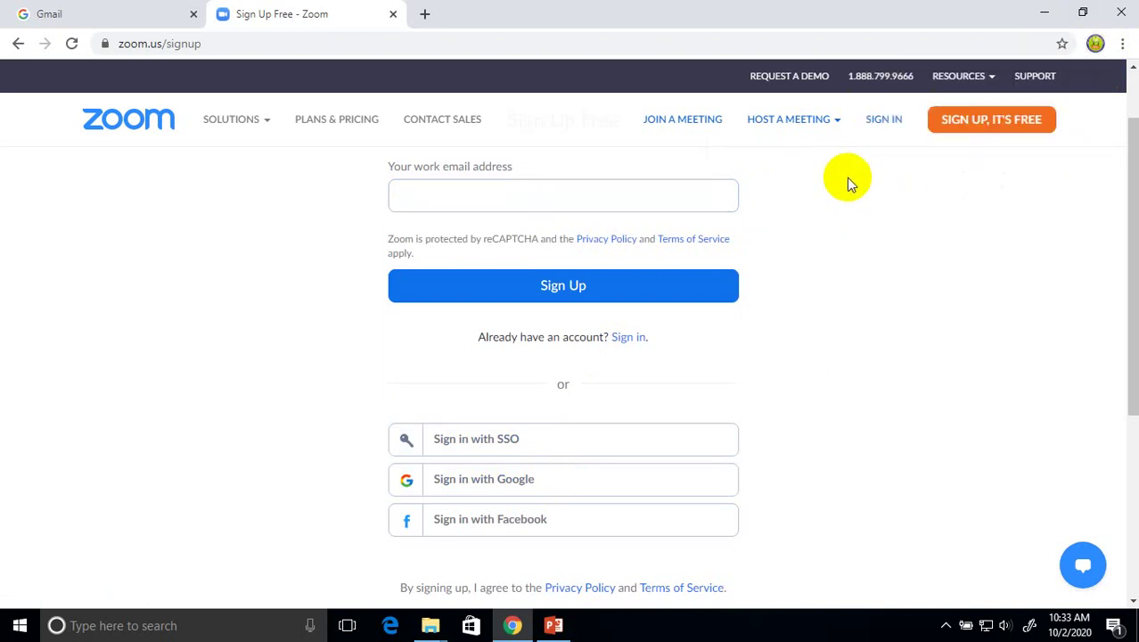
Fill the work email field with the account's autofilled address and submit the sign-up.
left_click(611, 202)
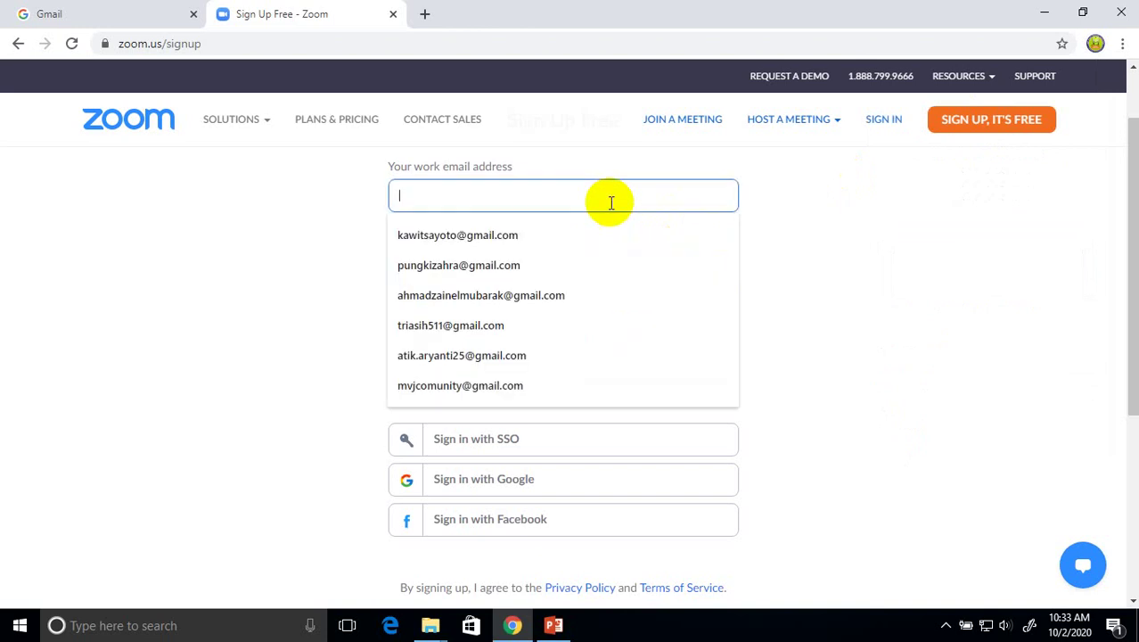
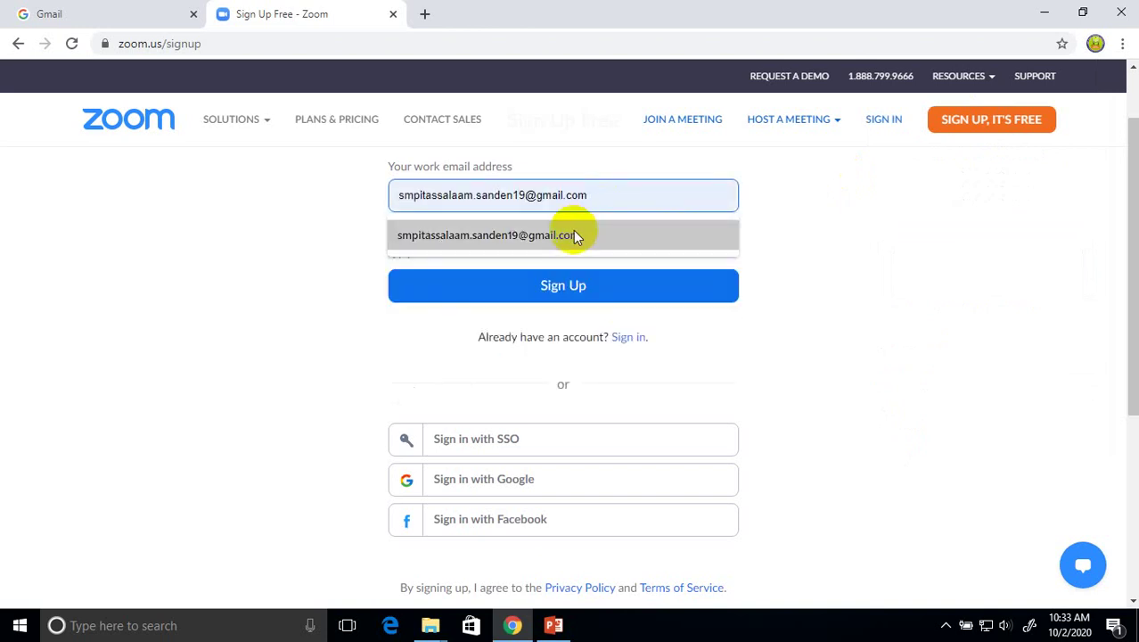
left_click(573, 234)
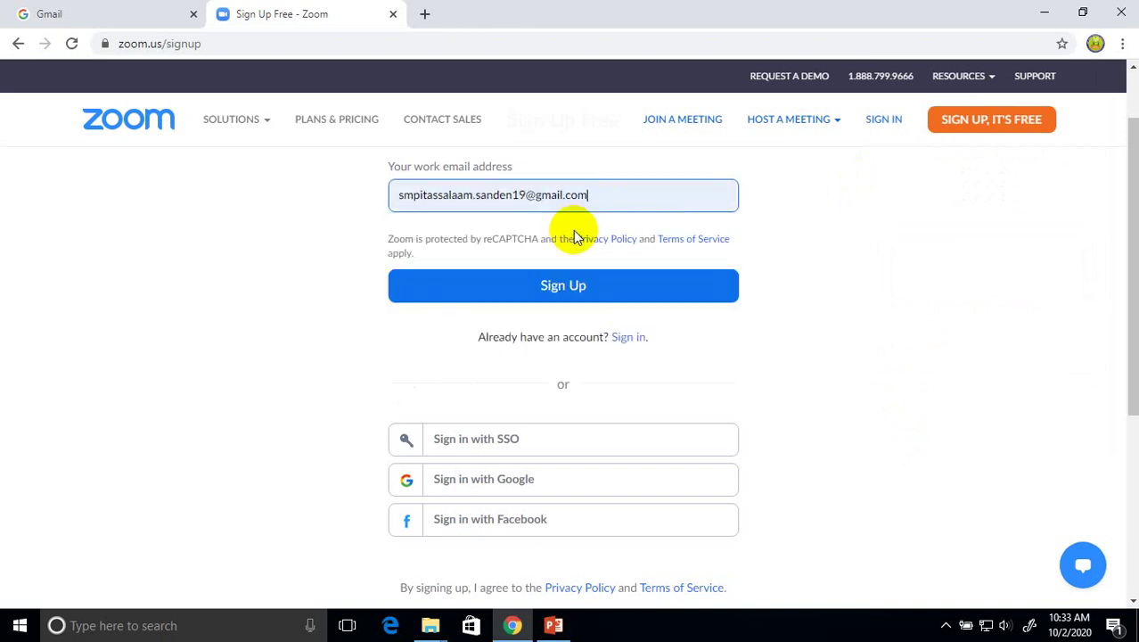
left_click(609, 285)
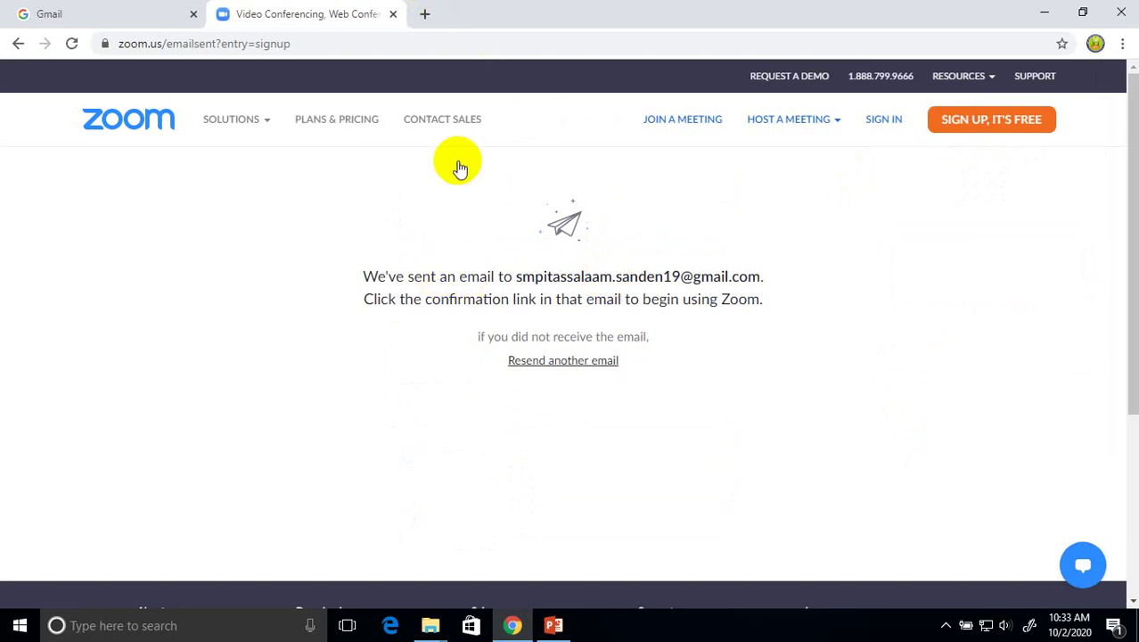
Open Gmail in a new tab alongside the Zoom confirmation page.
left_click(426, 16)
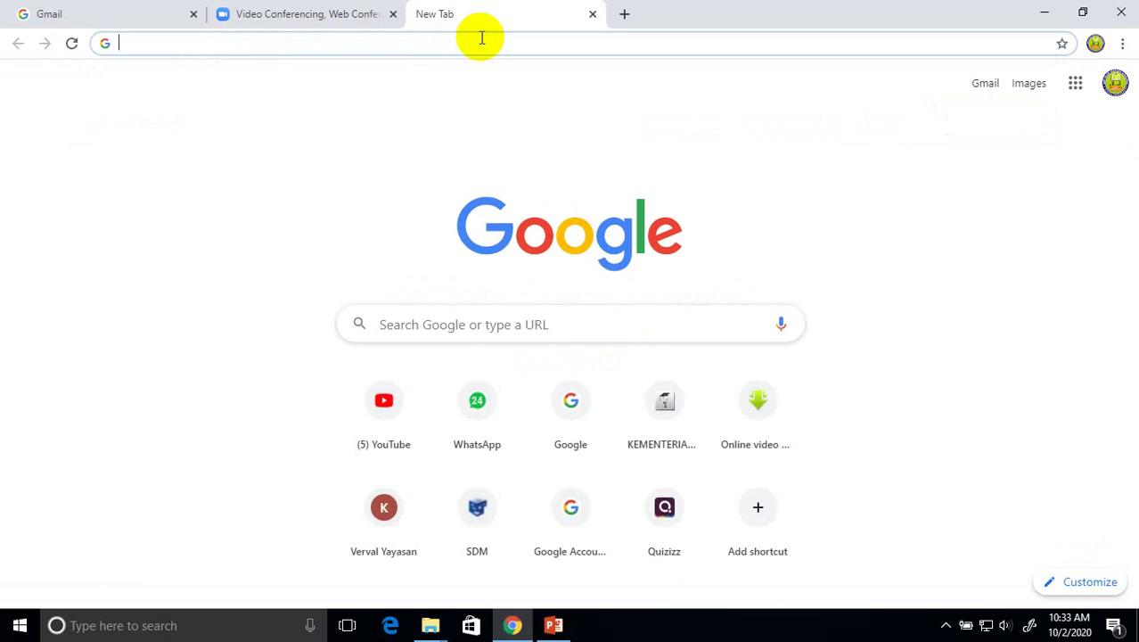
left_click(984, 86)
left_click(326, 15)
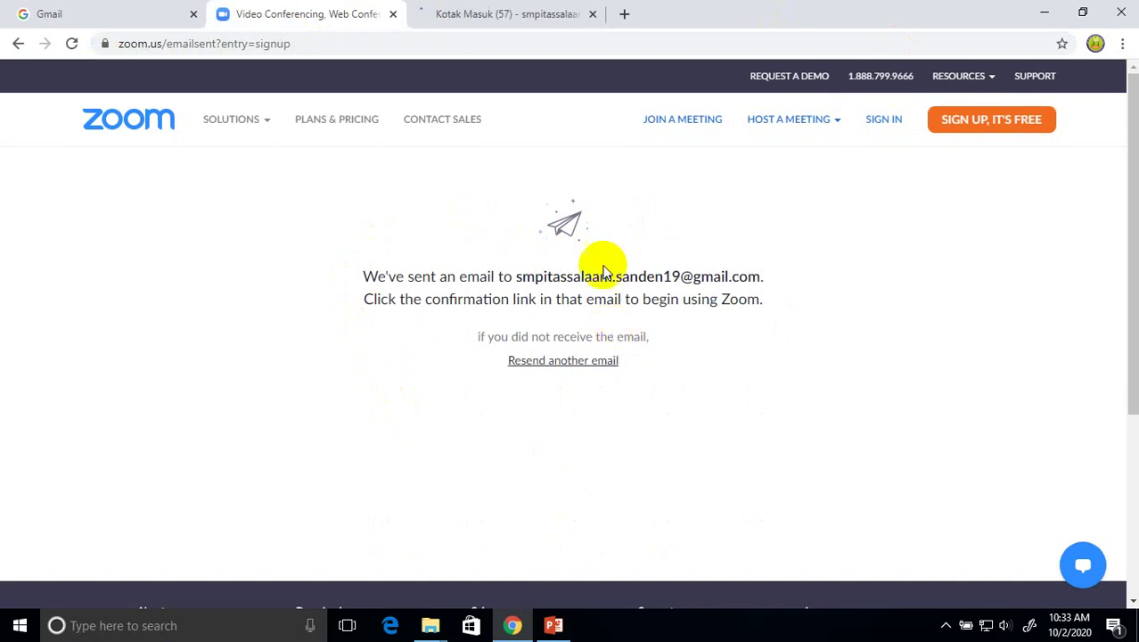
Open the 'Please activate your Zoom account' email and follow its activation link.
left_click(543, 13)
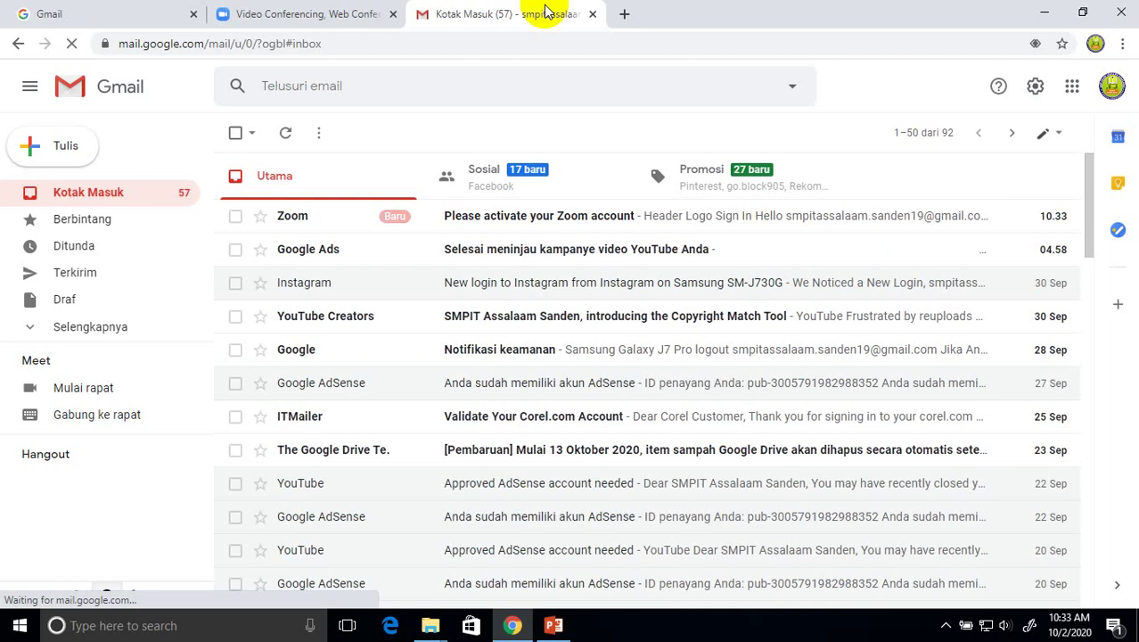
left_click(550, 218)
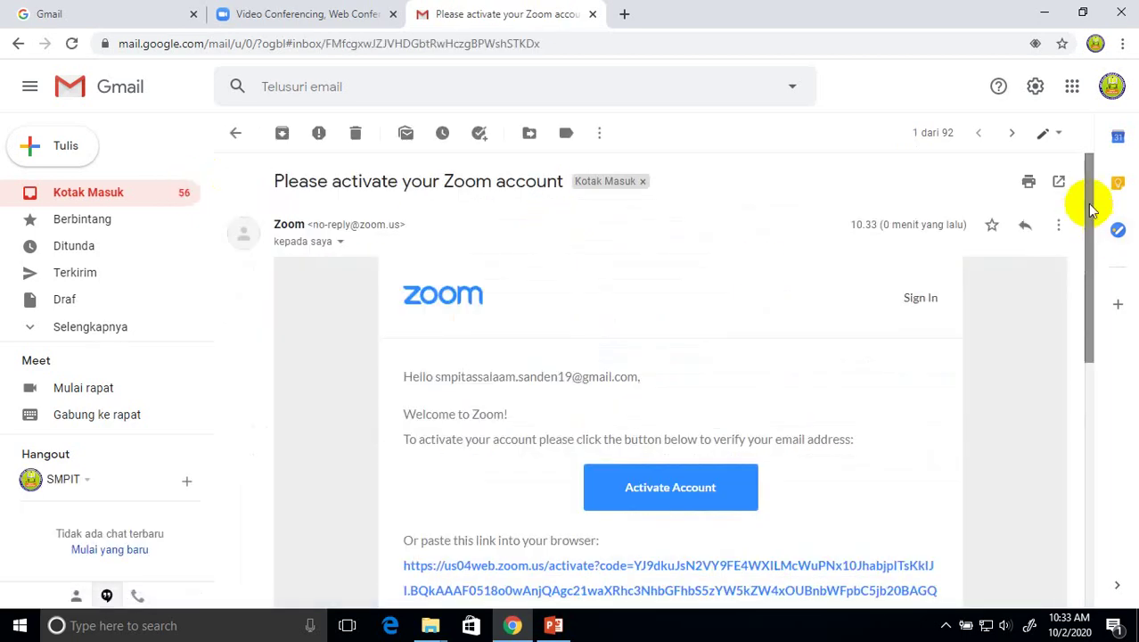
left_click_drag(1087, 200, 1110, 294)
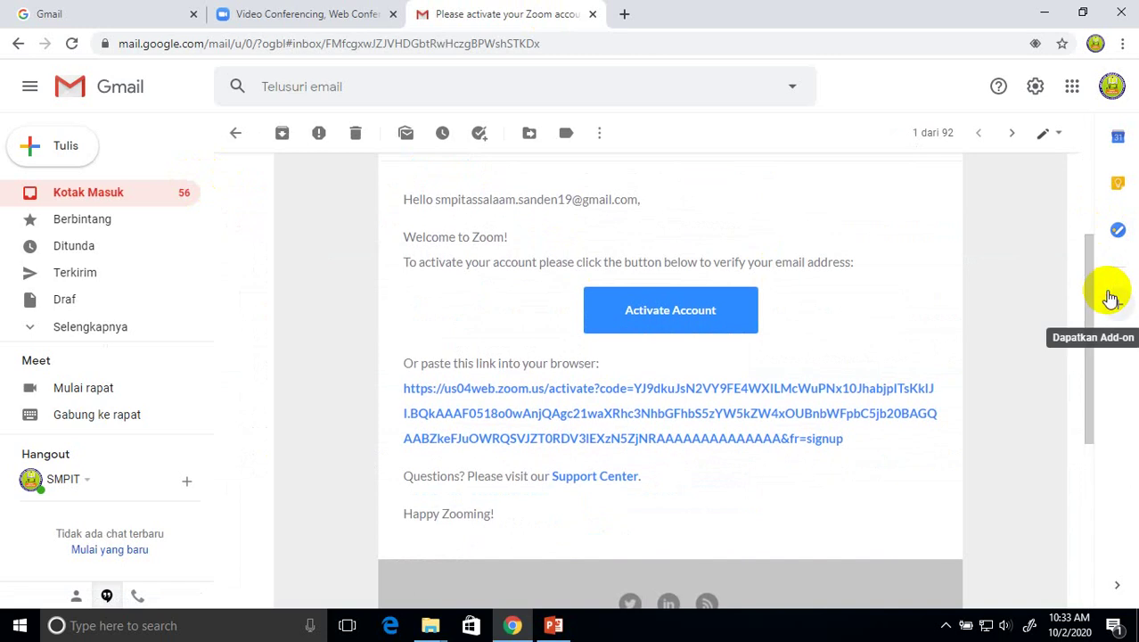
left_click(638, 412)
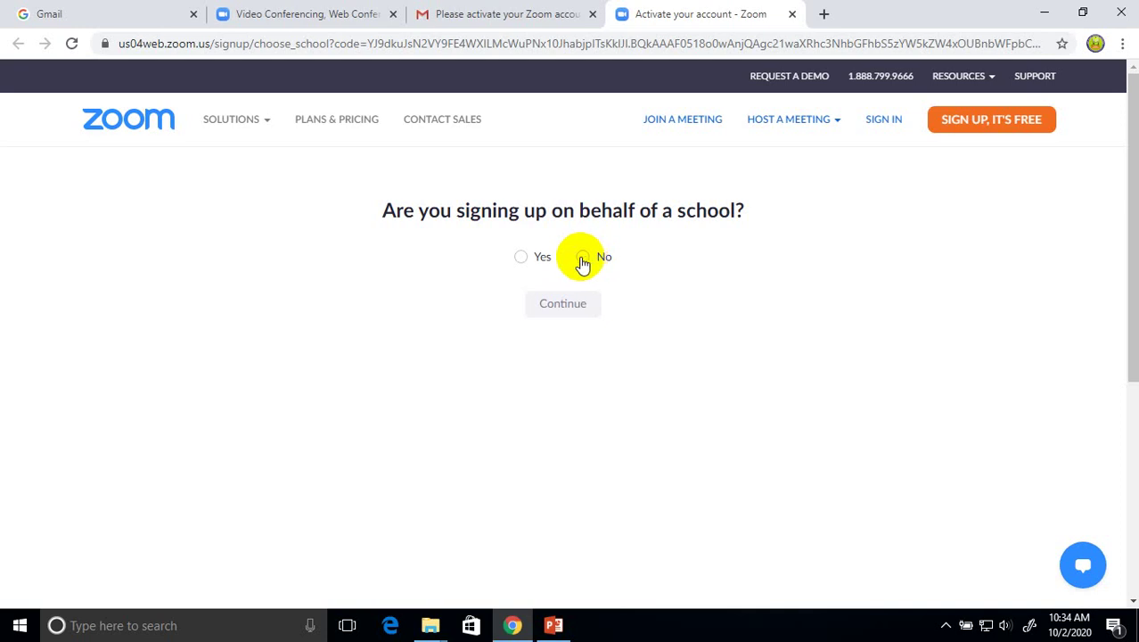
Answer No to signing up on behalf of a school and continue, after briefly trying Yes.
left_click(526, 259)
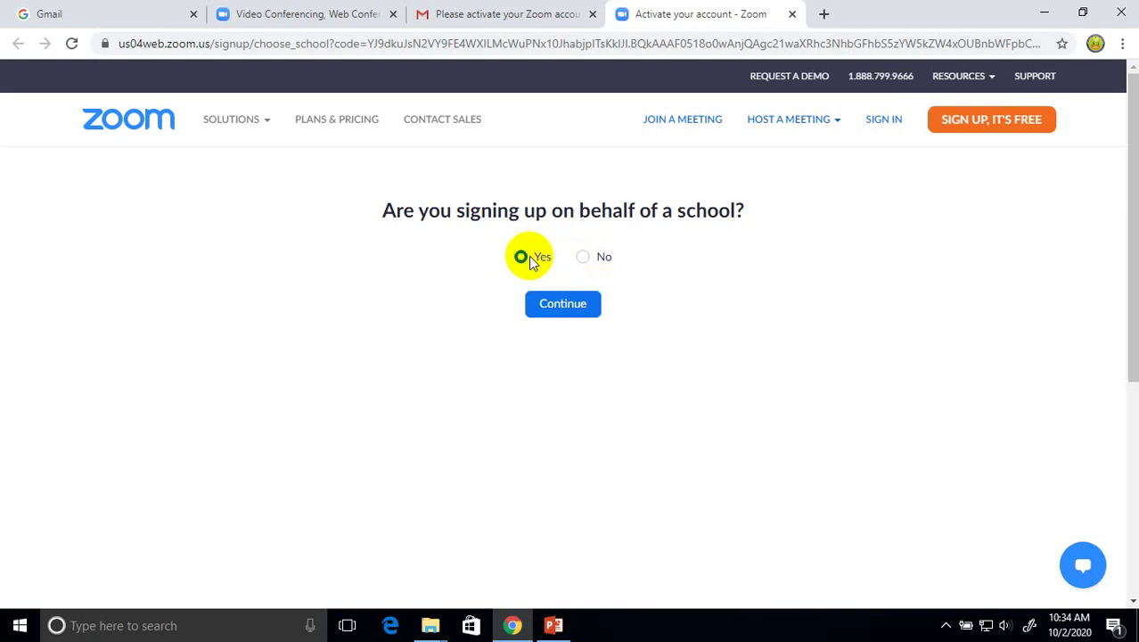
left_click(578, 304)
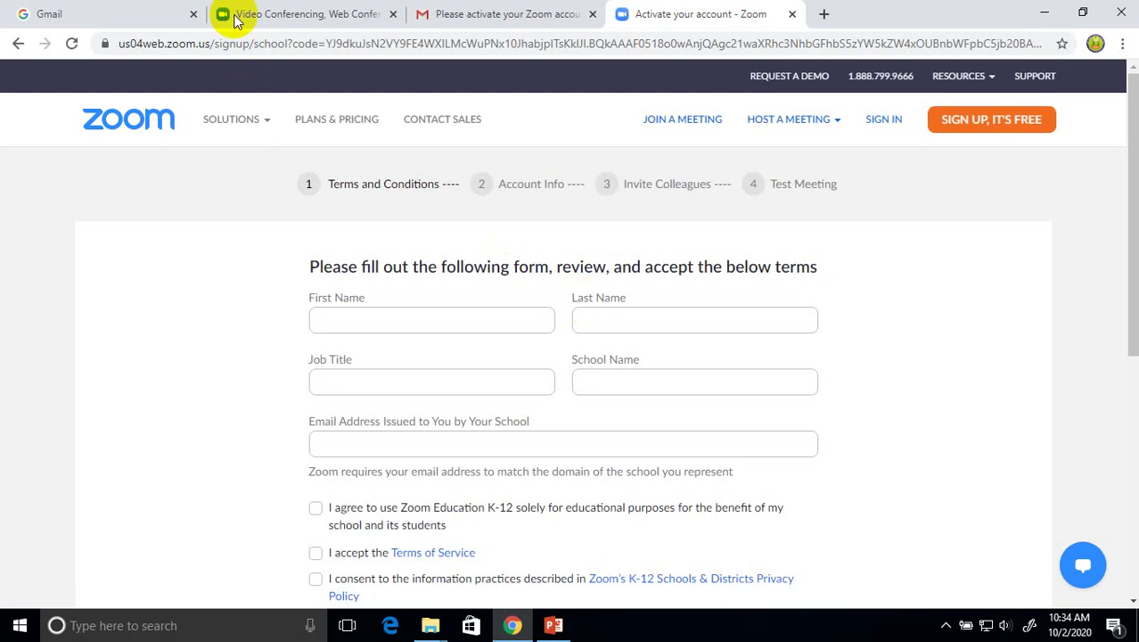
left_click(15, 42)
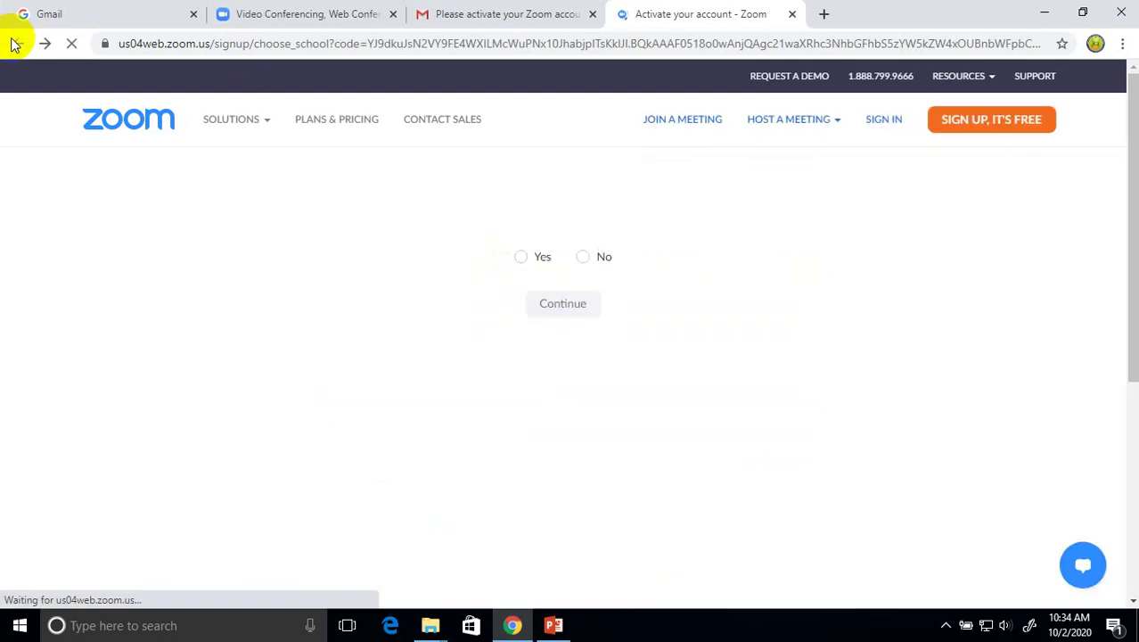
left_click(584, 258)
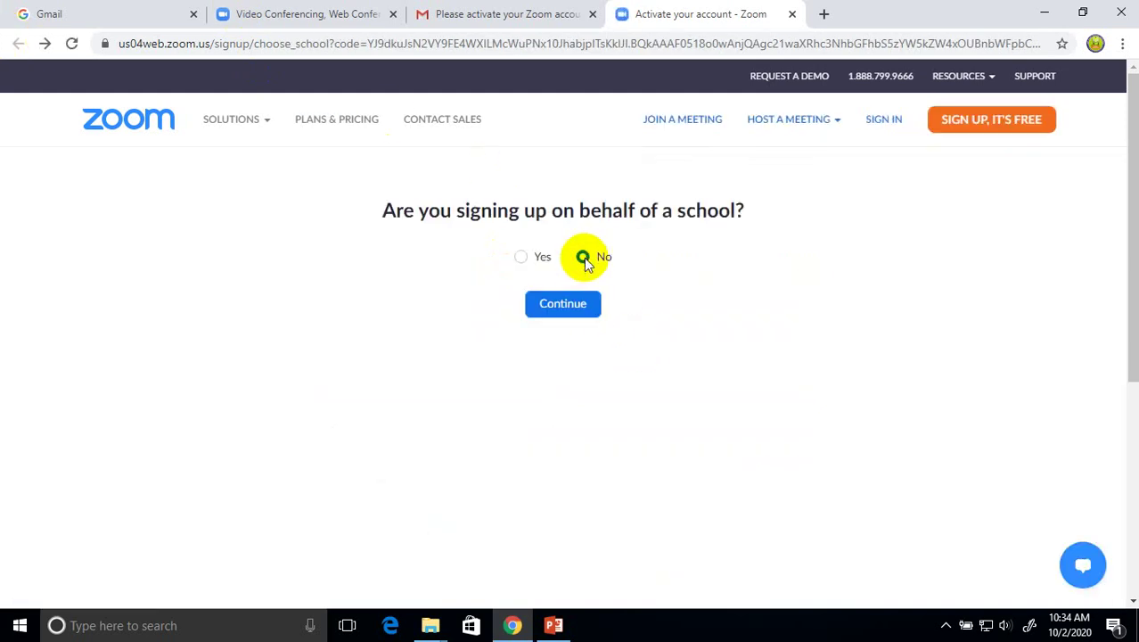
left_click(570, 305)
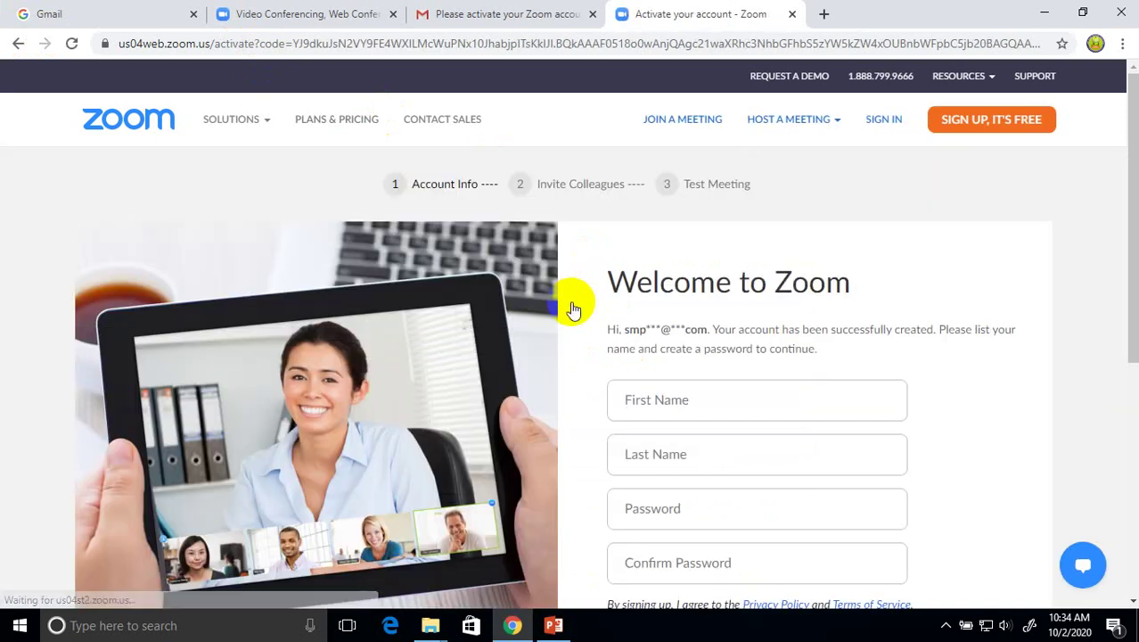
Enter the account's first and last name on the activation form.
left_click(692, 397)
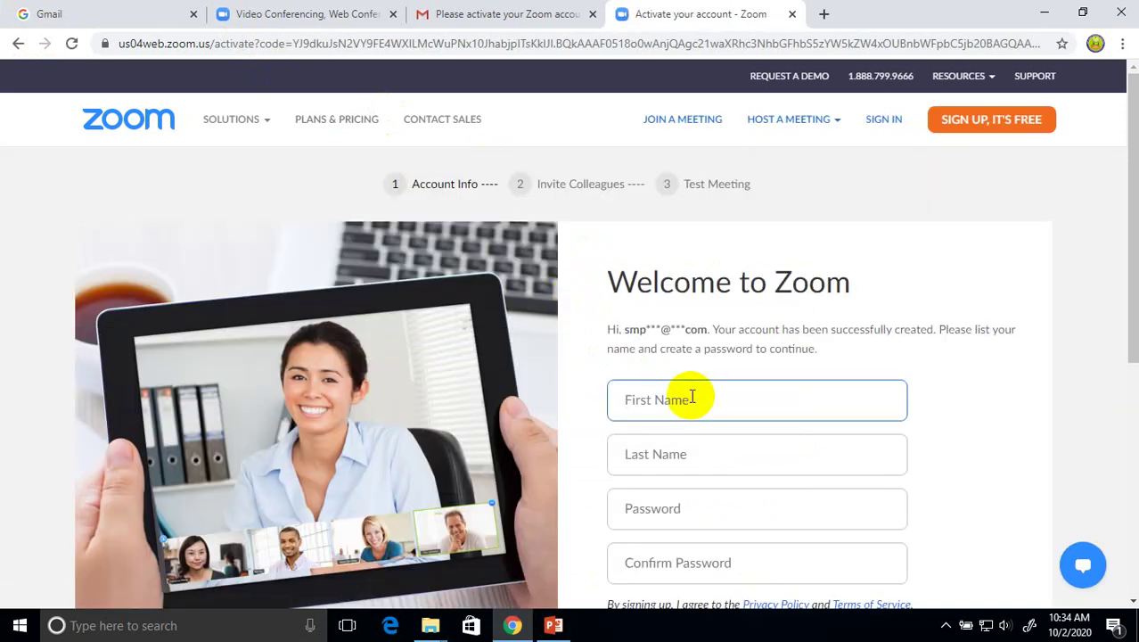
scroll(1118, 268, "down", 1)
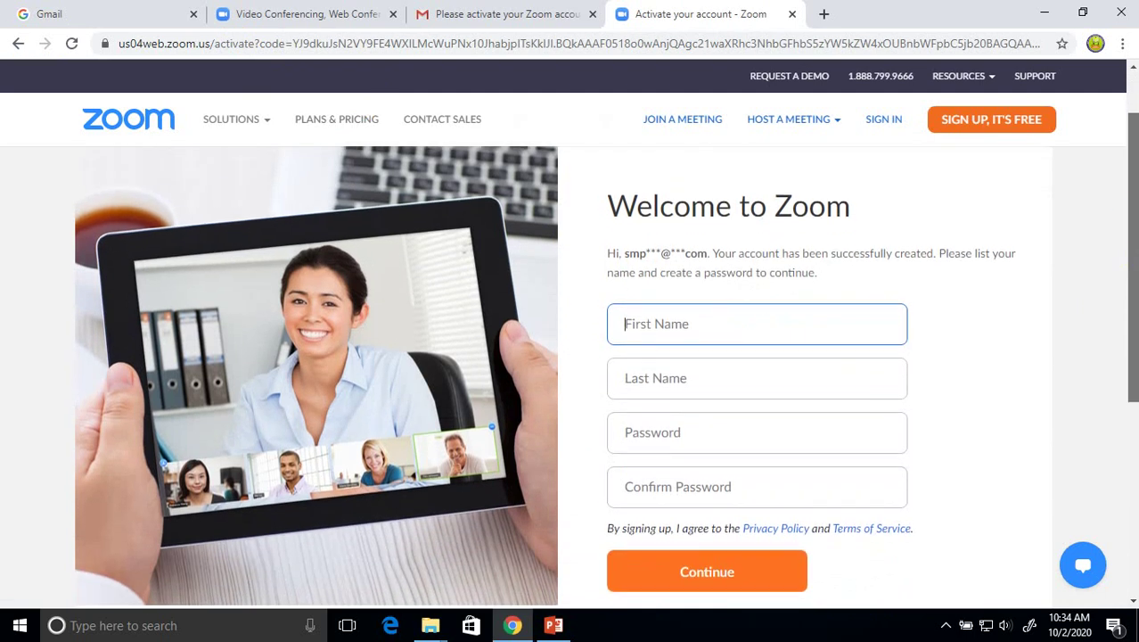
scroll(570, 339, "down", 1)
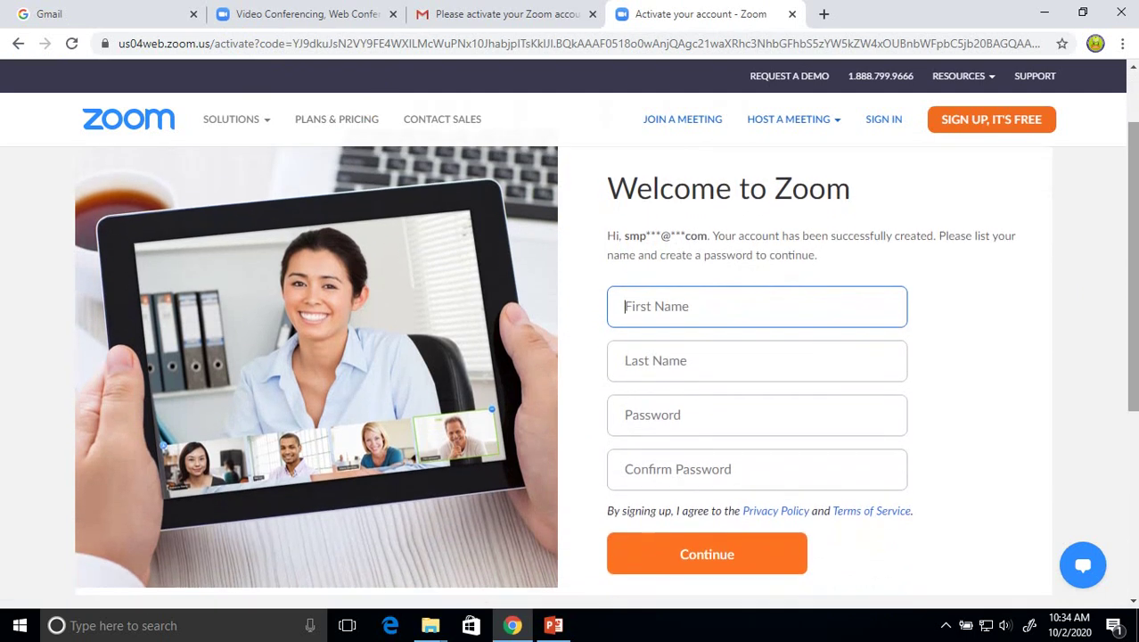
type("SMPIT")
left_click(815, 356)
type("Ass")
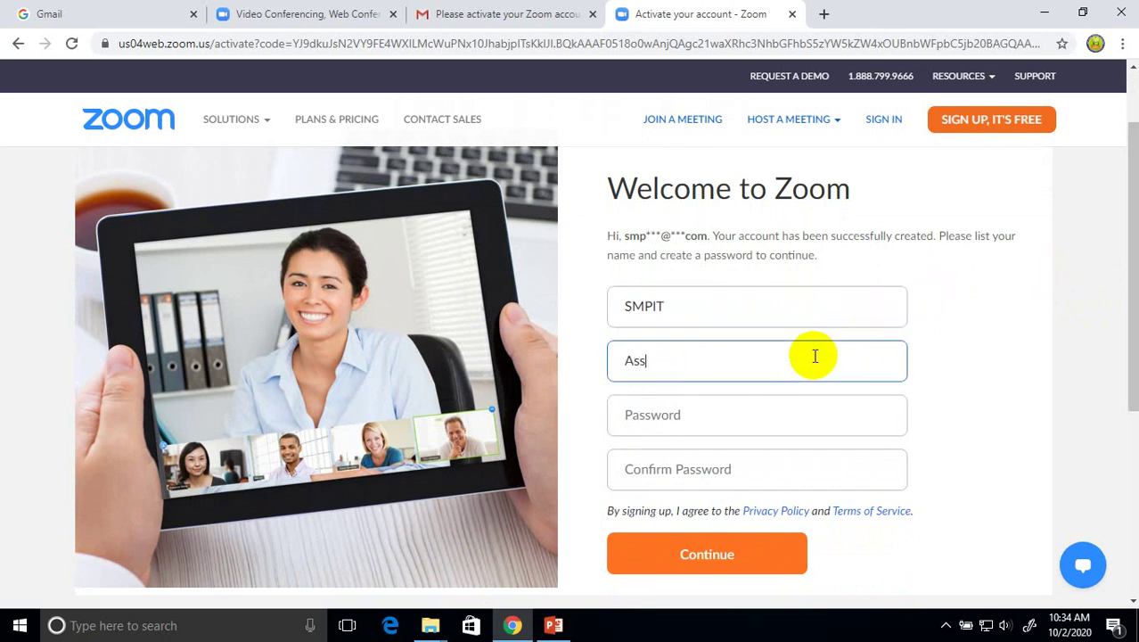
type("alaam Sanden")
Type the account password and the matching confirmation password.
left_click(662, 429)
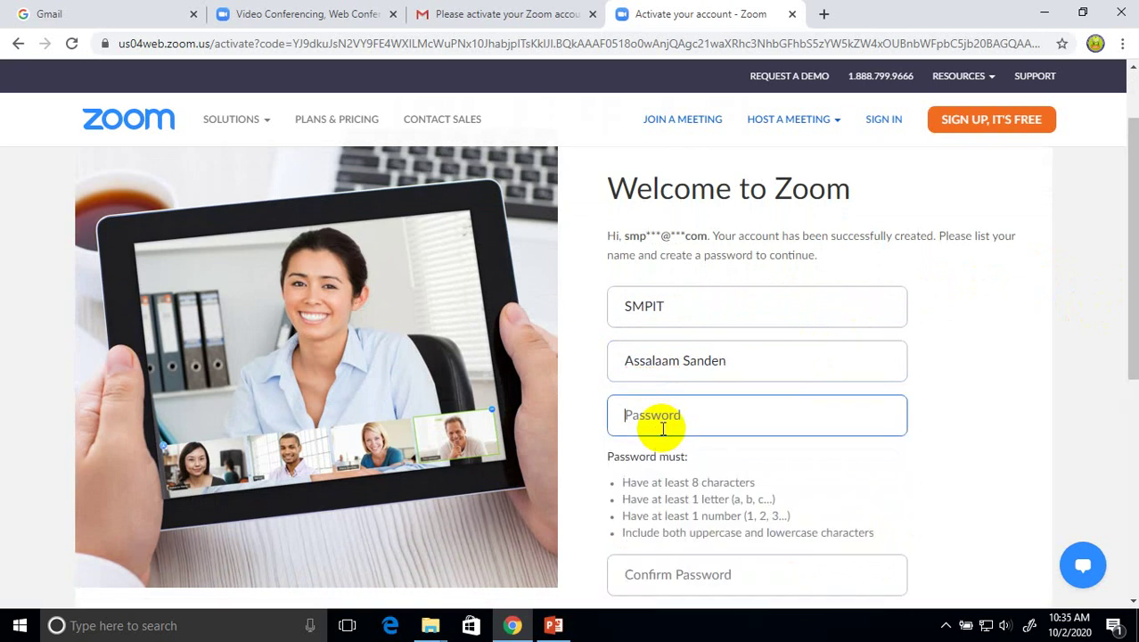
key("BackSpace")
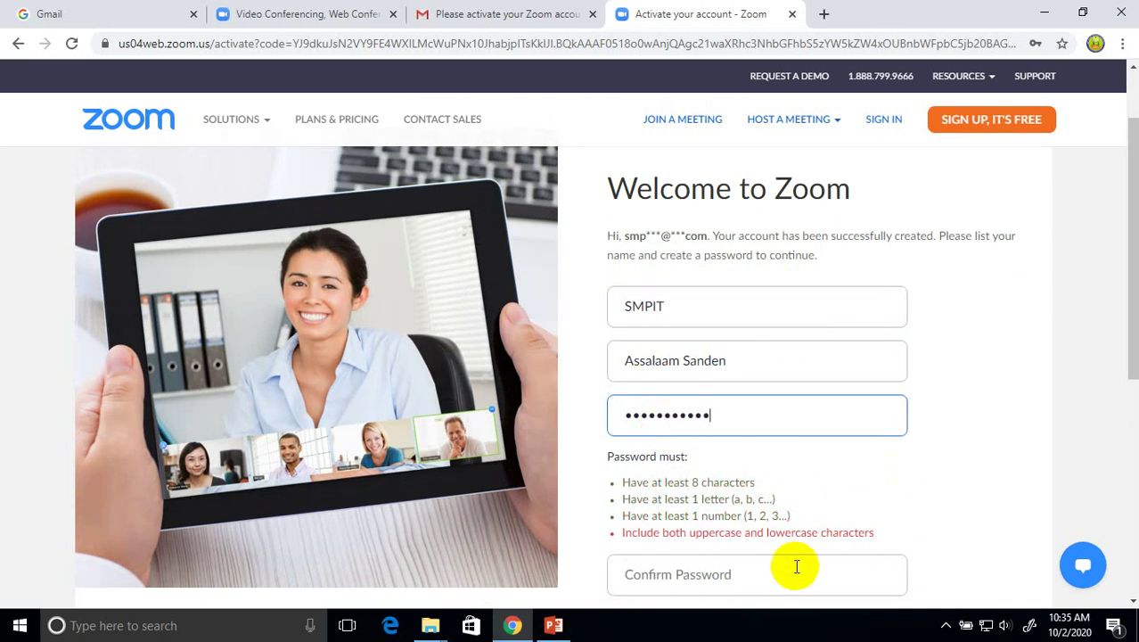
left_click(762, 580)
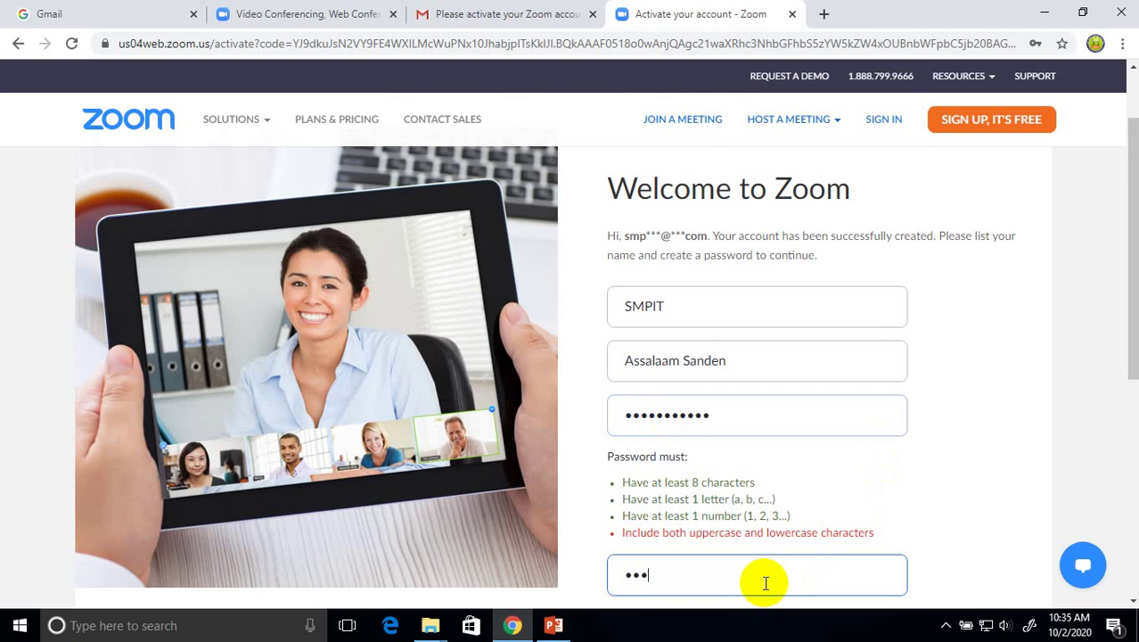
Try submitting the activation form several times.
left_click_drag(1122, 241, 1130, 352)
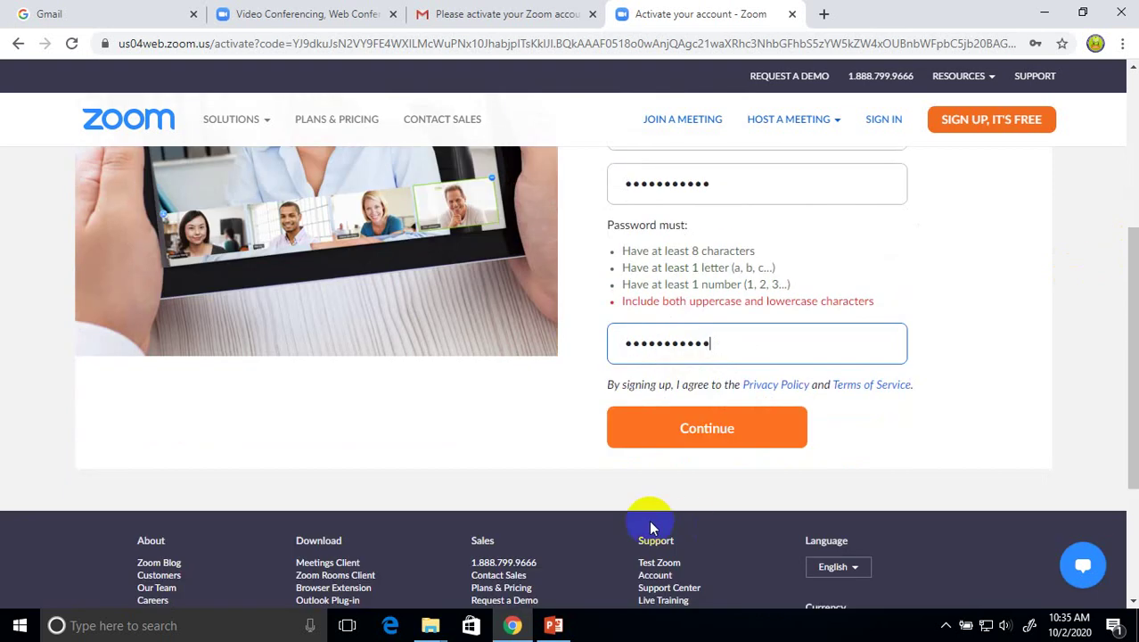
left_click(680, 443)
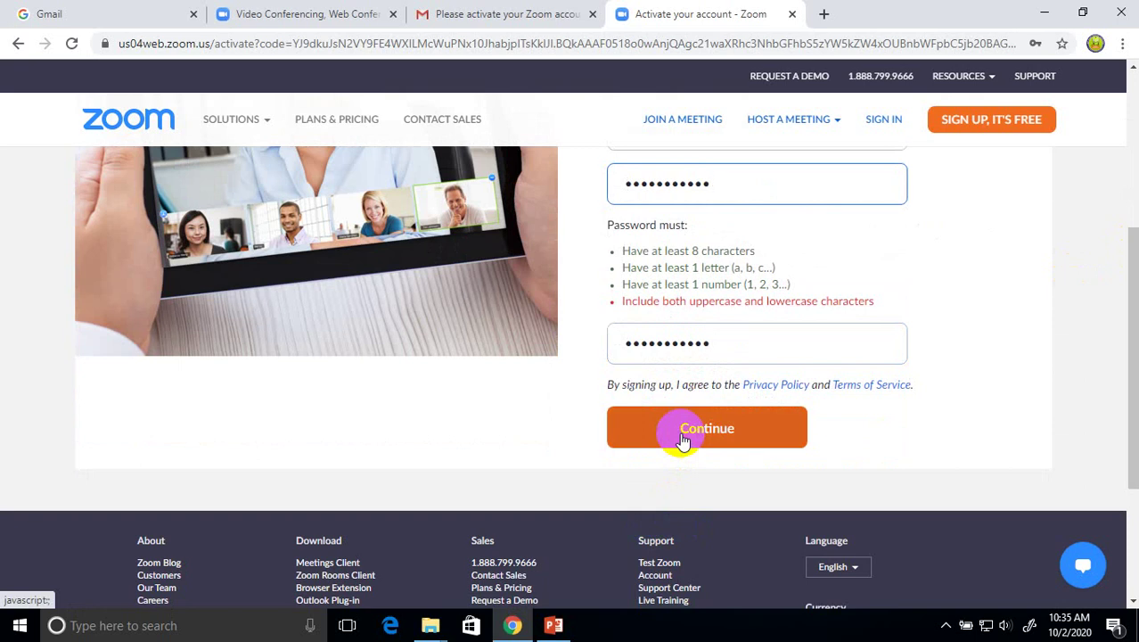
left_click(765, 435)
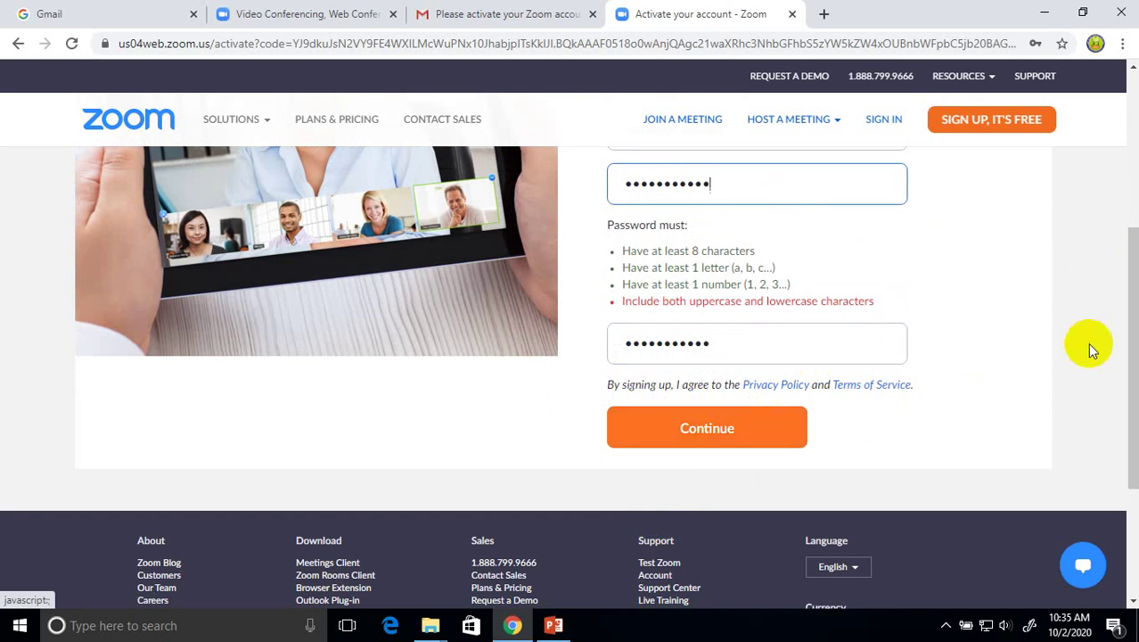
left_click_drag(1132, 294, 1135, 257)
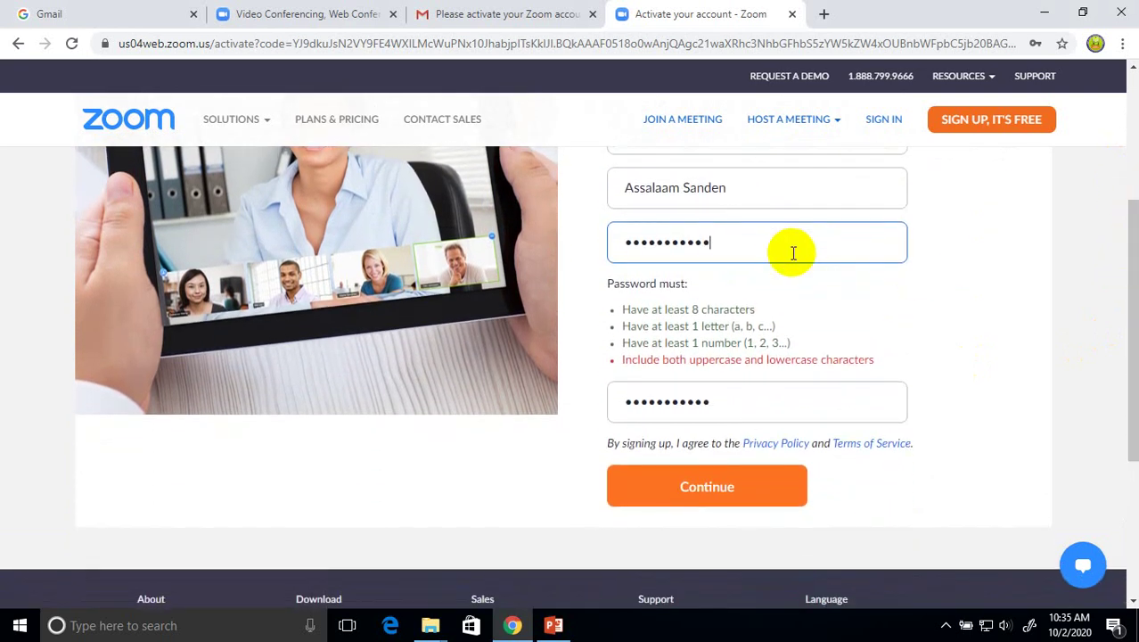
left_click(762, 481)
left_click(760, 484)
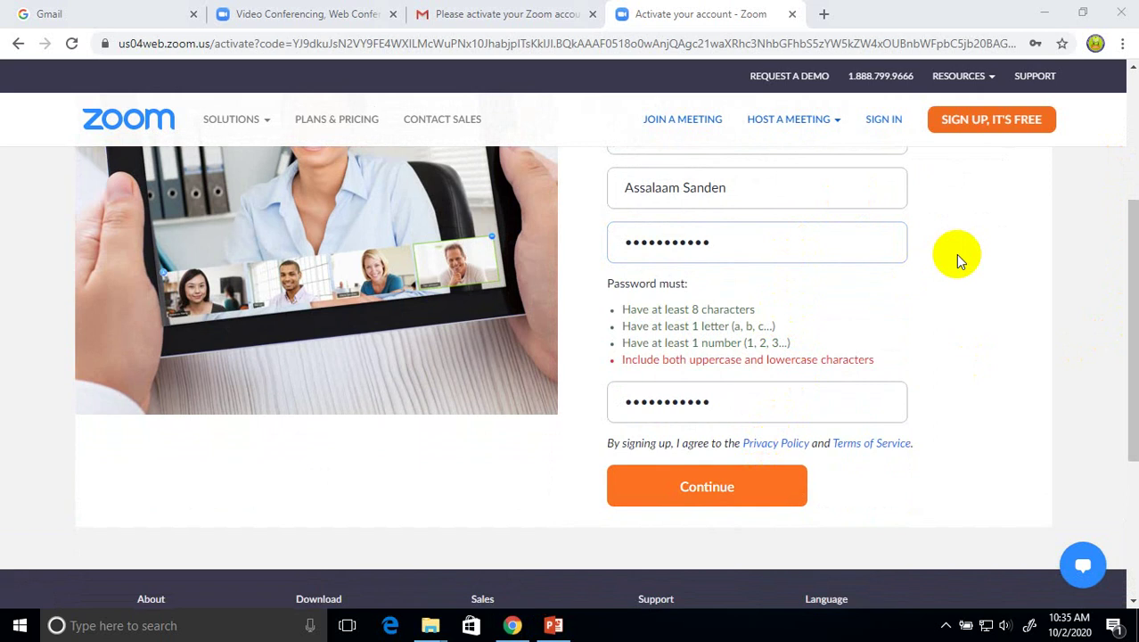
Retype the password and its confirmation, then resubmit the form.
left_click(724, 238)
left_click_drag(725, 239, 583, 226)
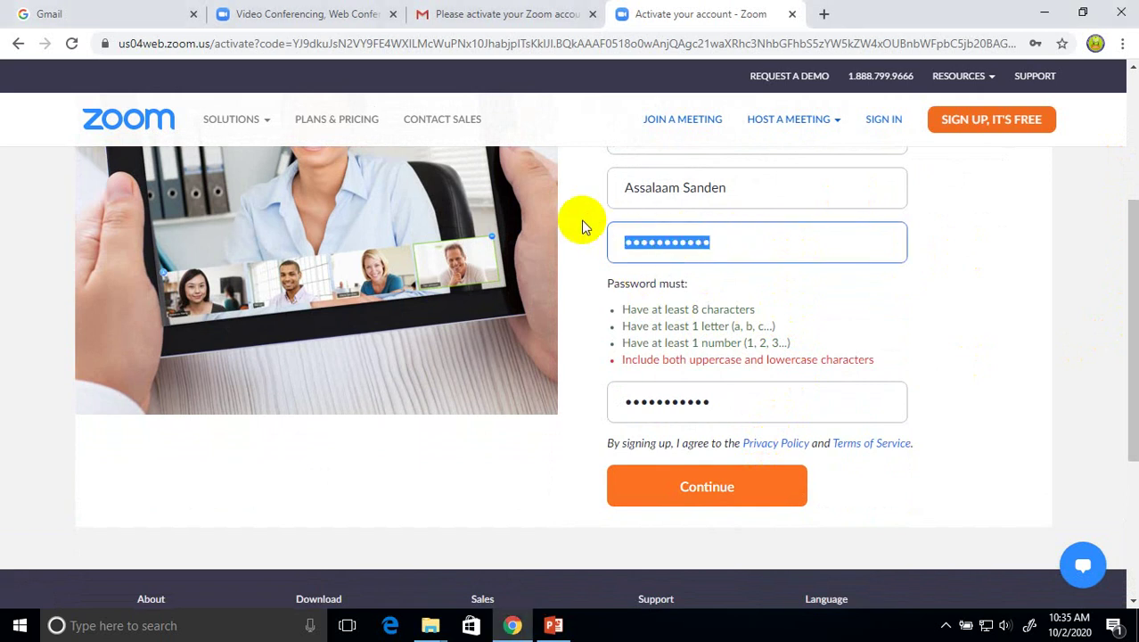
type("******")
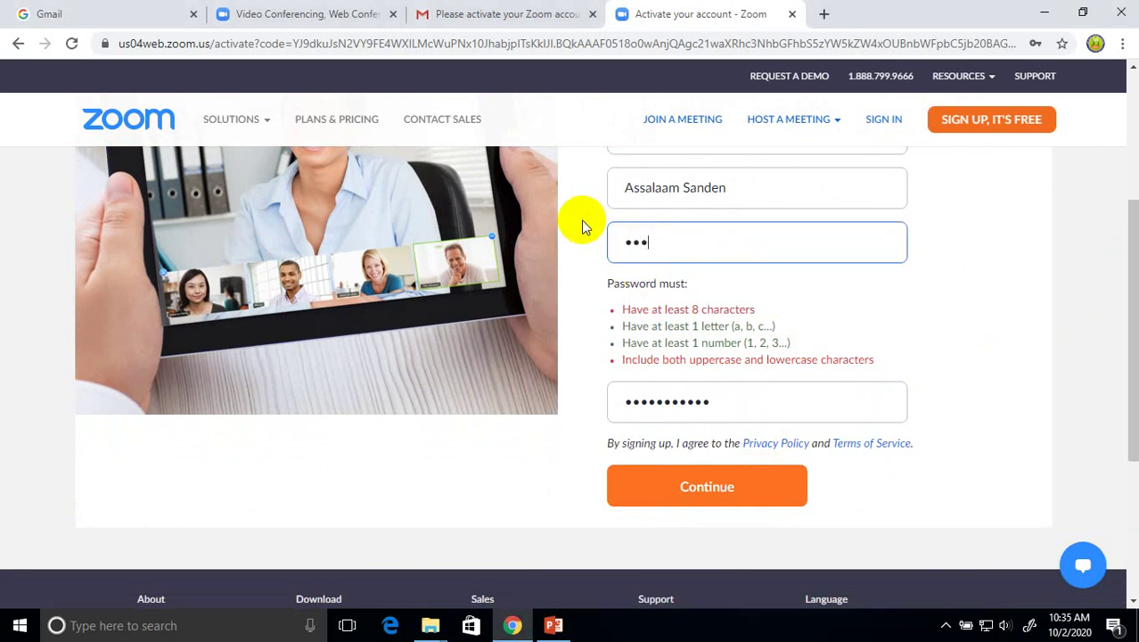
type("*******")
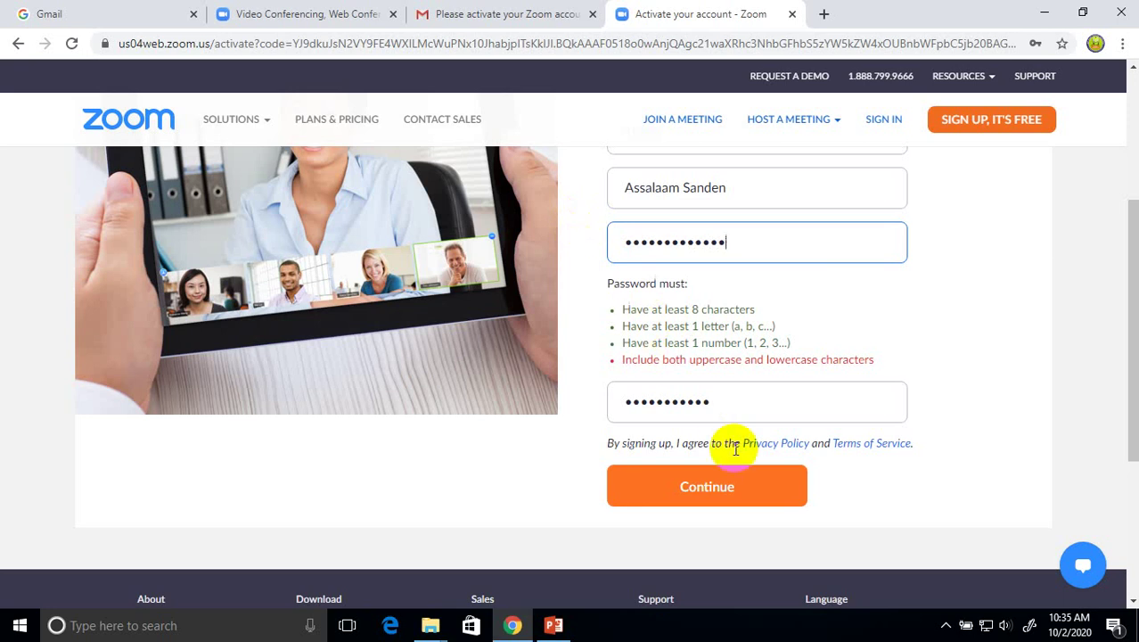
left_click(691, 398)
left_click_drag(691, 398, 530, 400)
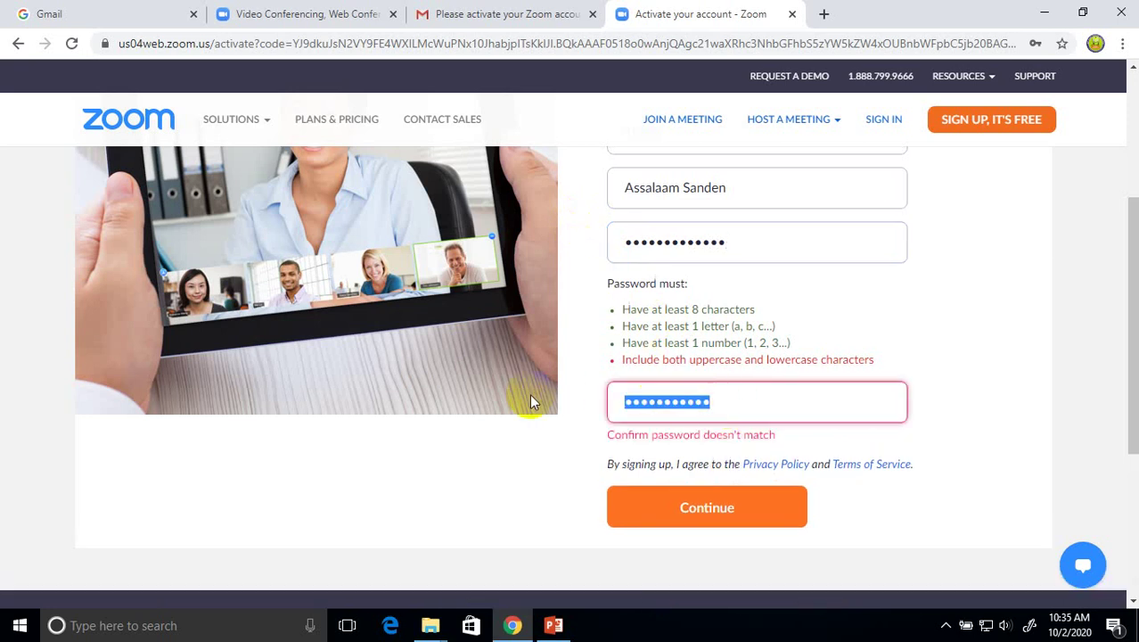
type("****")
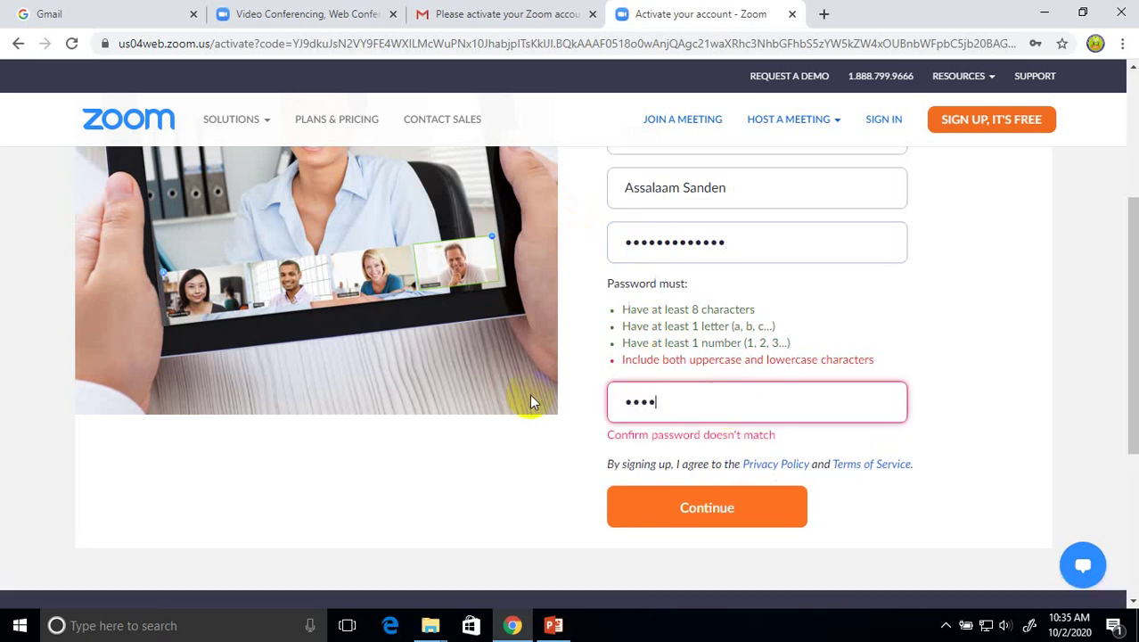
type("*********")
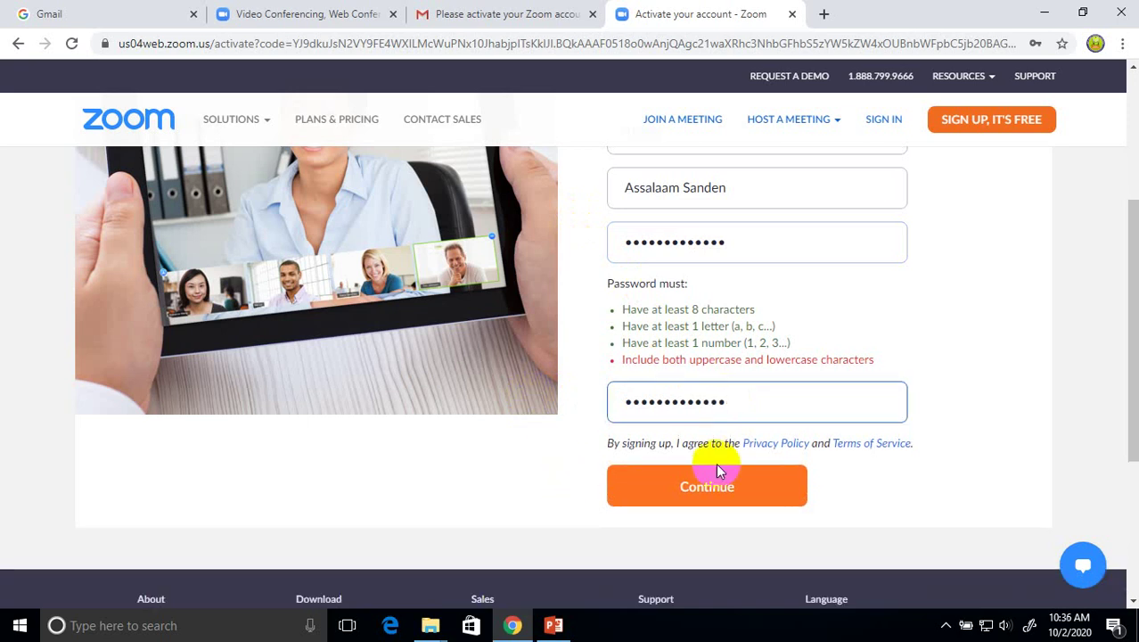
left_click(720, 485)
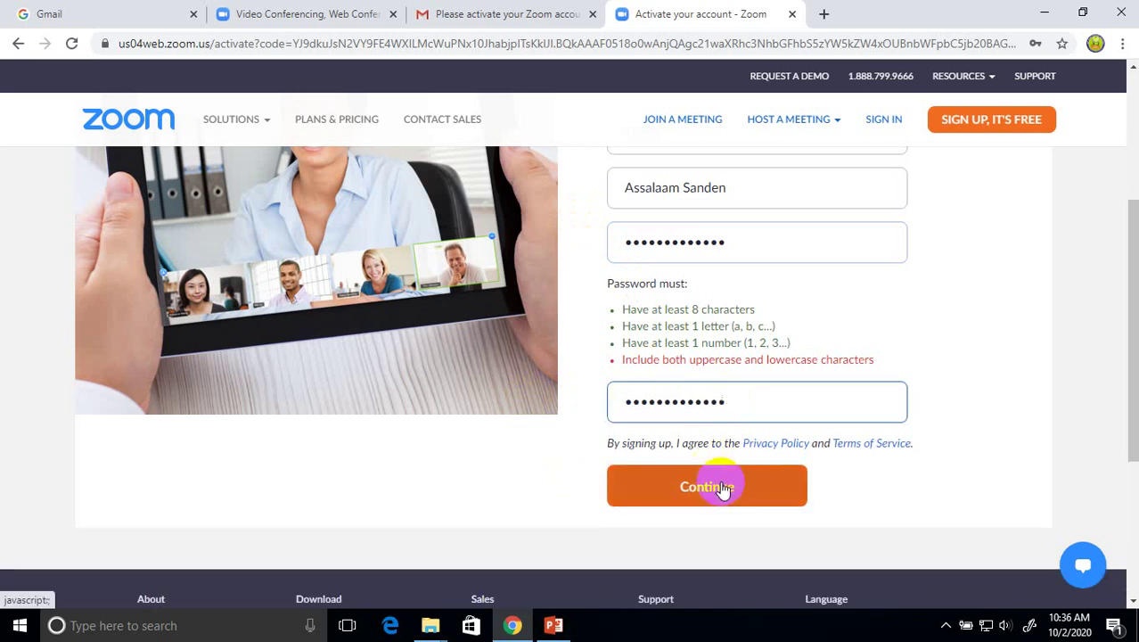
left_click(722, 489)
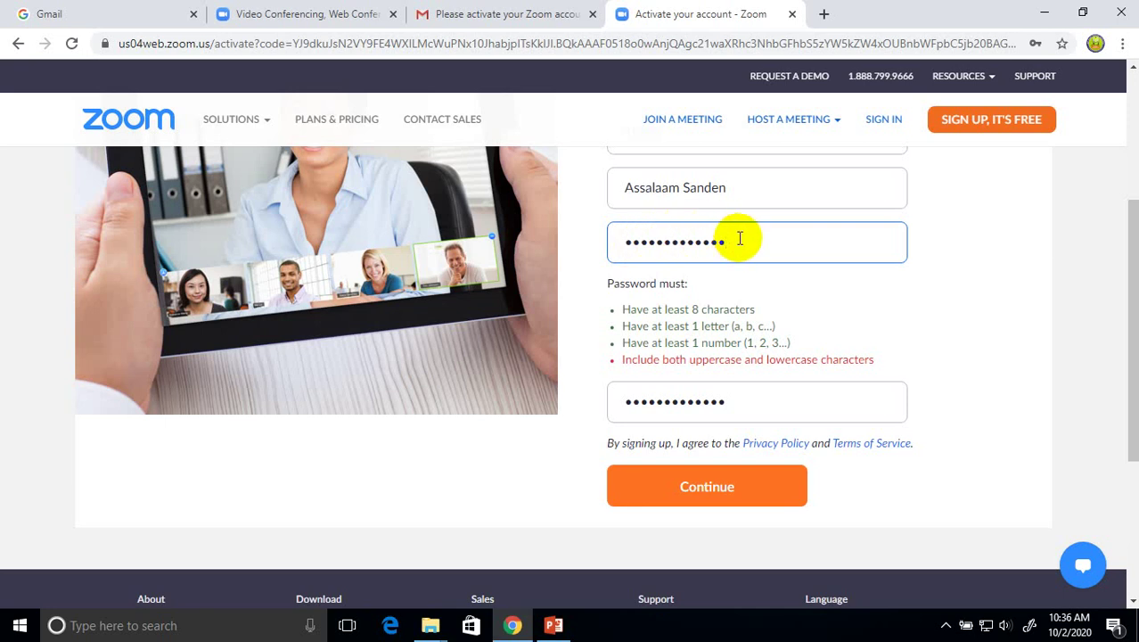
Replace the password and its confirmation with a new mixed-case password and submit.
left_click_drag(740, 238, 570, 246)
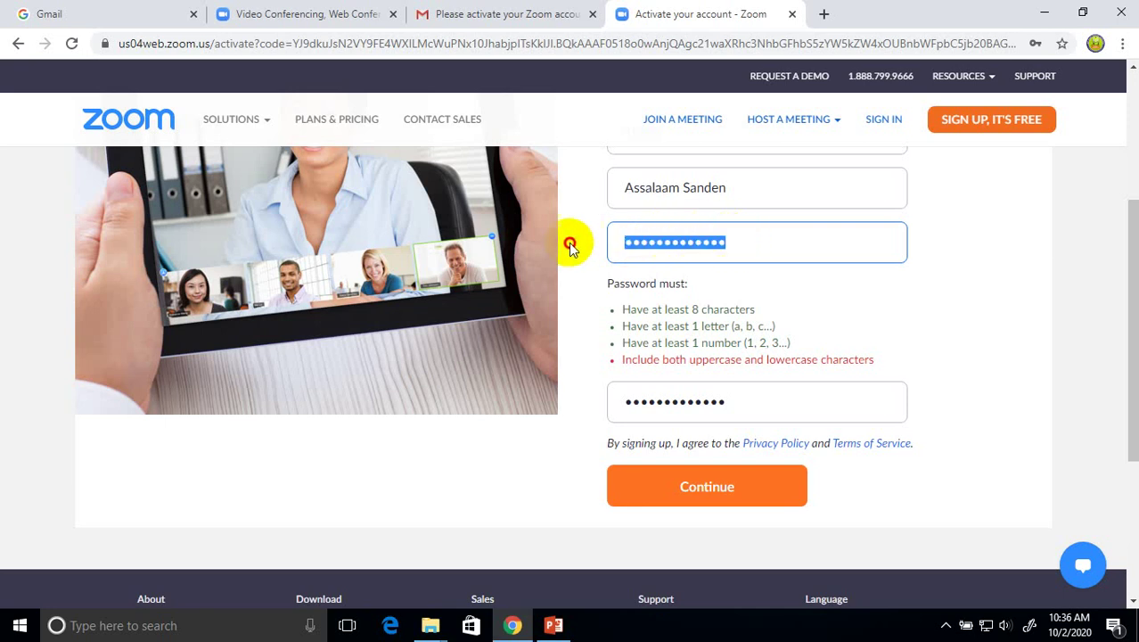
key("BackSpace")
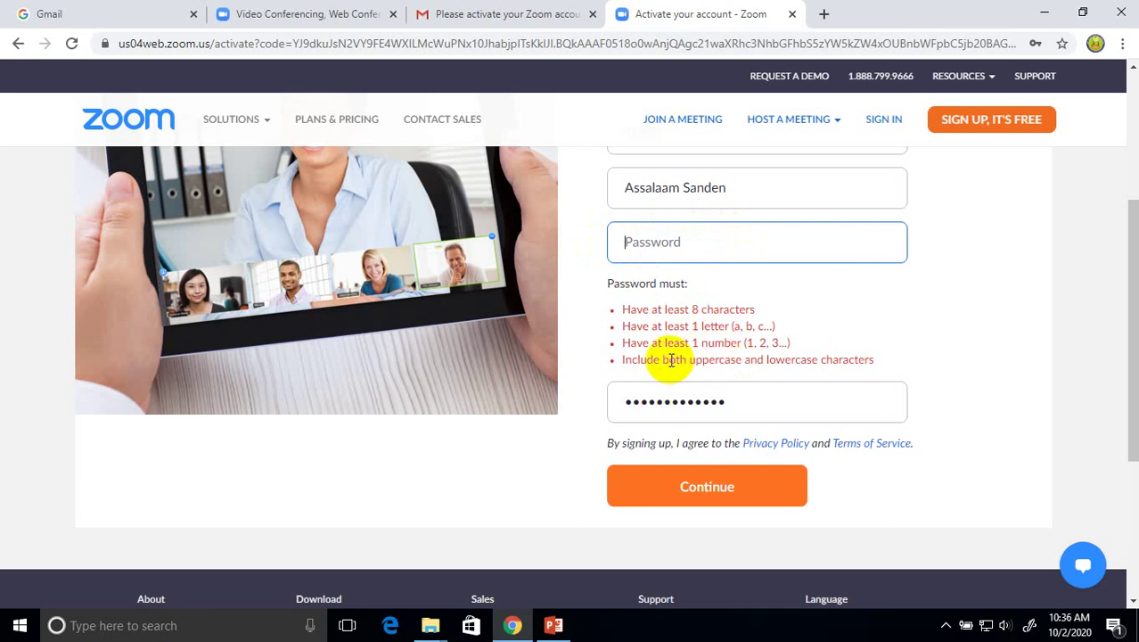
type("•••••••••••••")
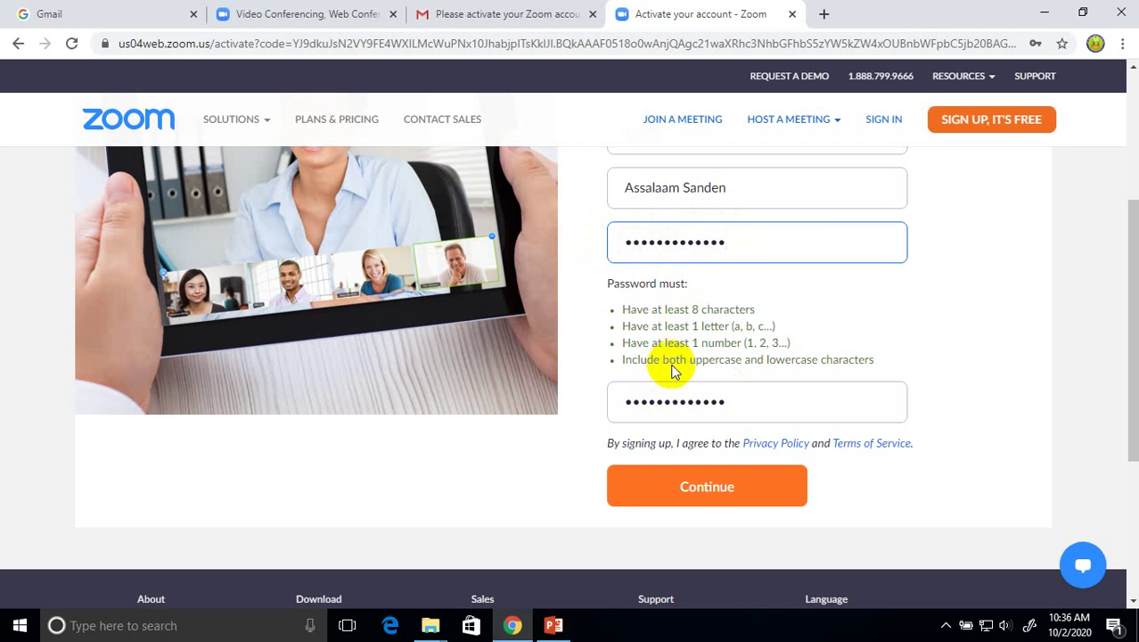
left_click_drag(737, 405, 560, 410)
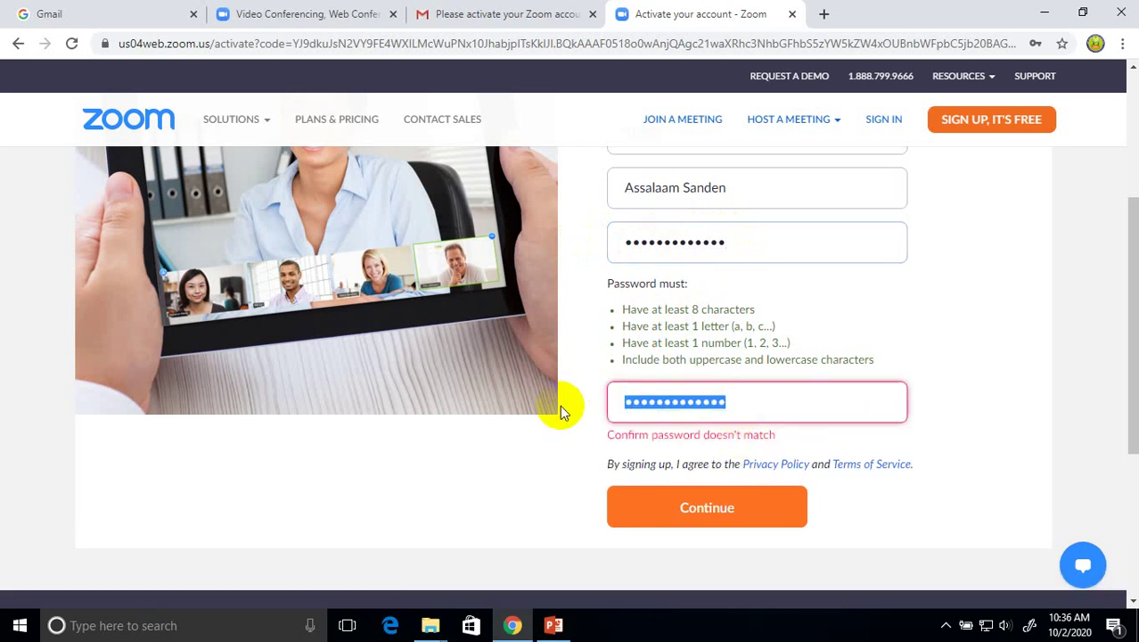
type("•••••")
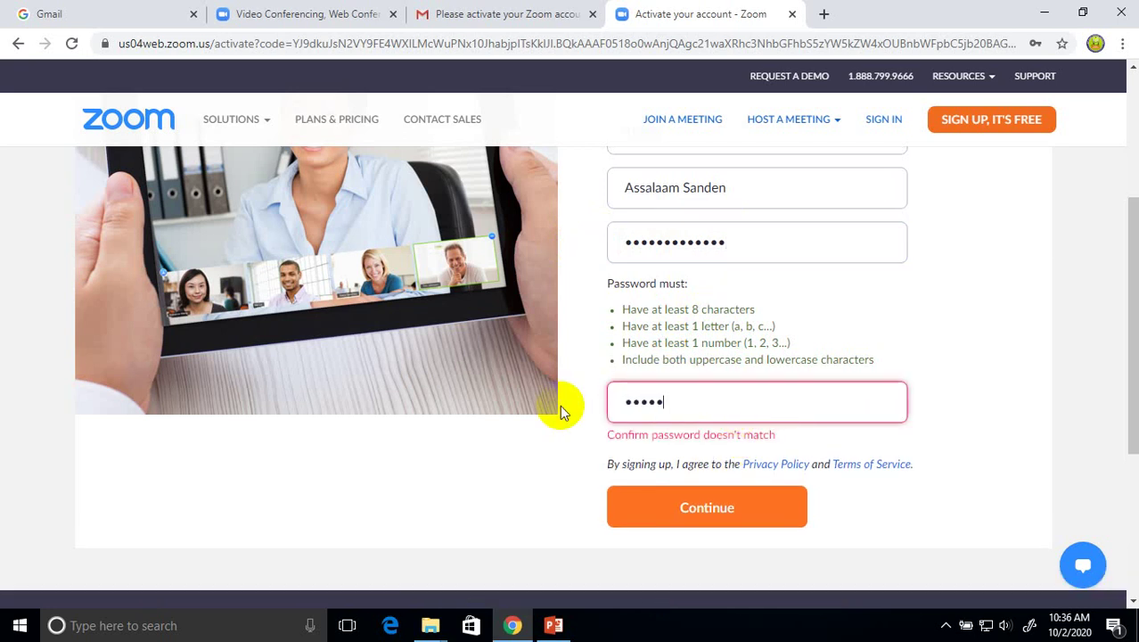
type("••••••••")
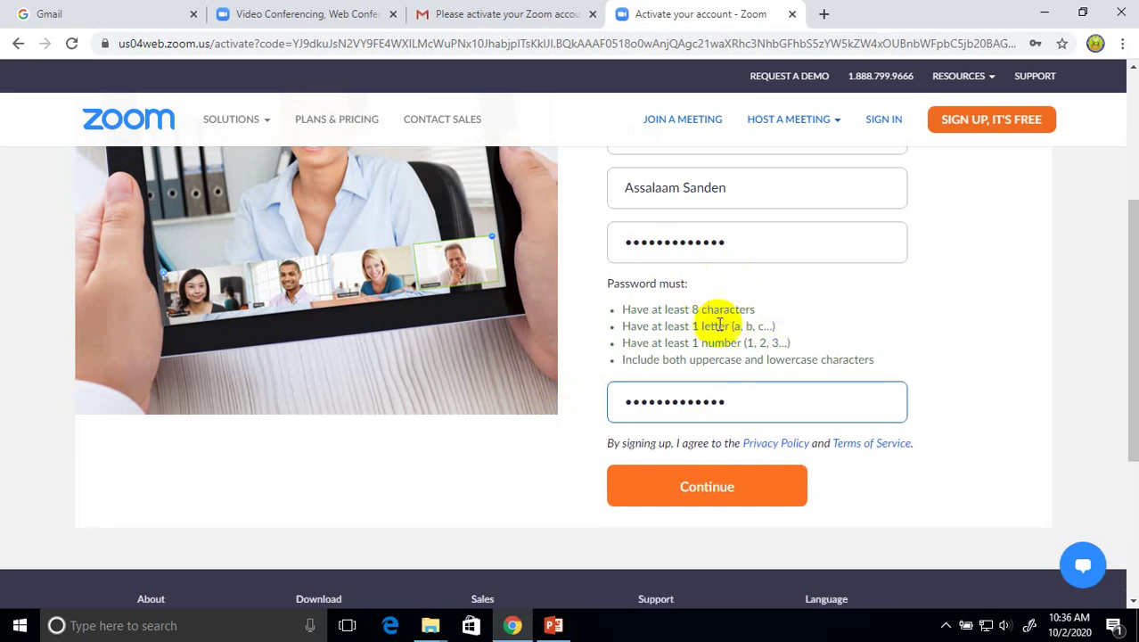
left_click(747, 490)
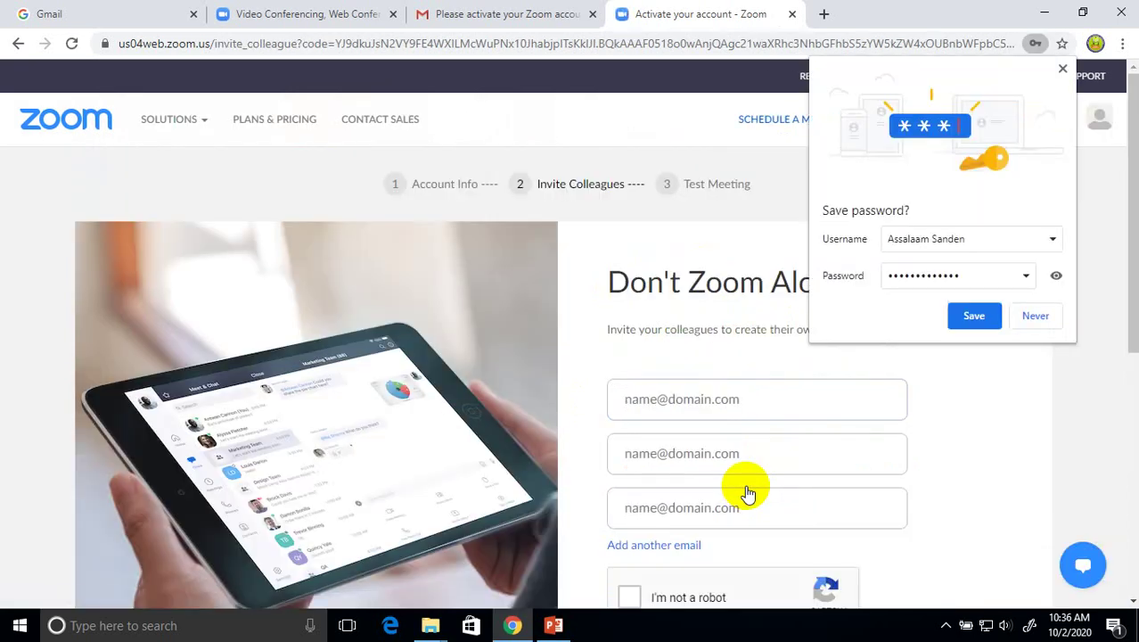
Save the new Zoom password in Chrome and view the Don't Zoom Alone invite page.
left_click(971, 319)
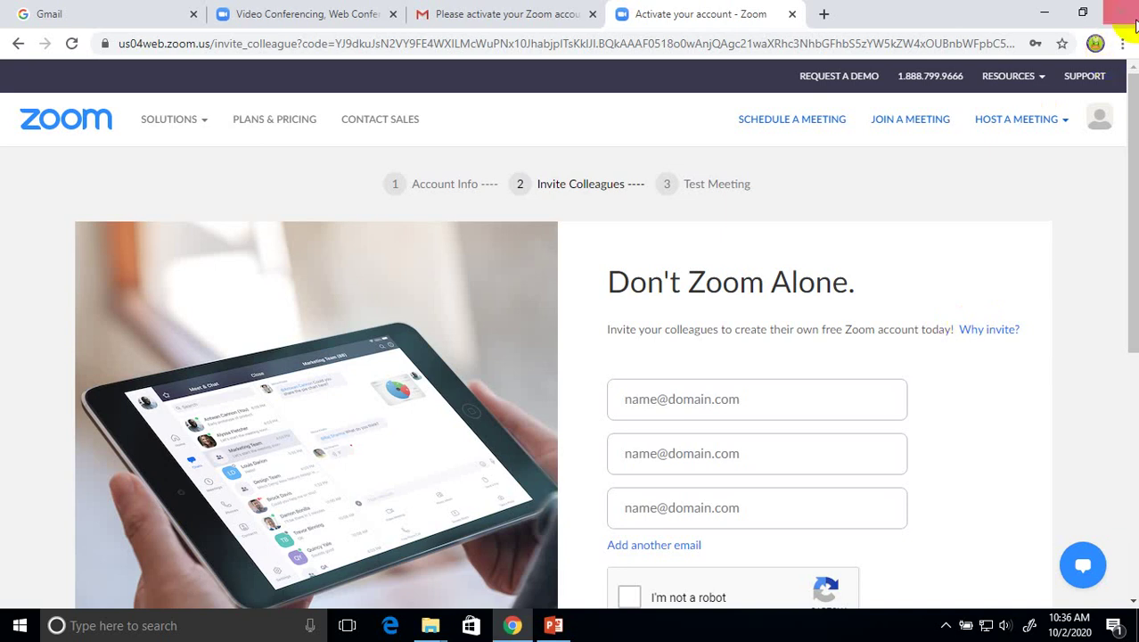
mouse_move(1134, 106)
left_mouse_down()
mouse_move(1136, 167)
mouse_move(1132, 122)
left_mouse_up()
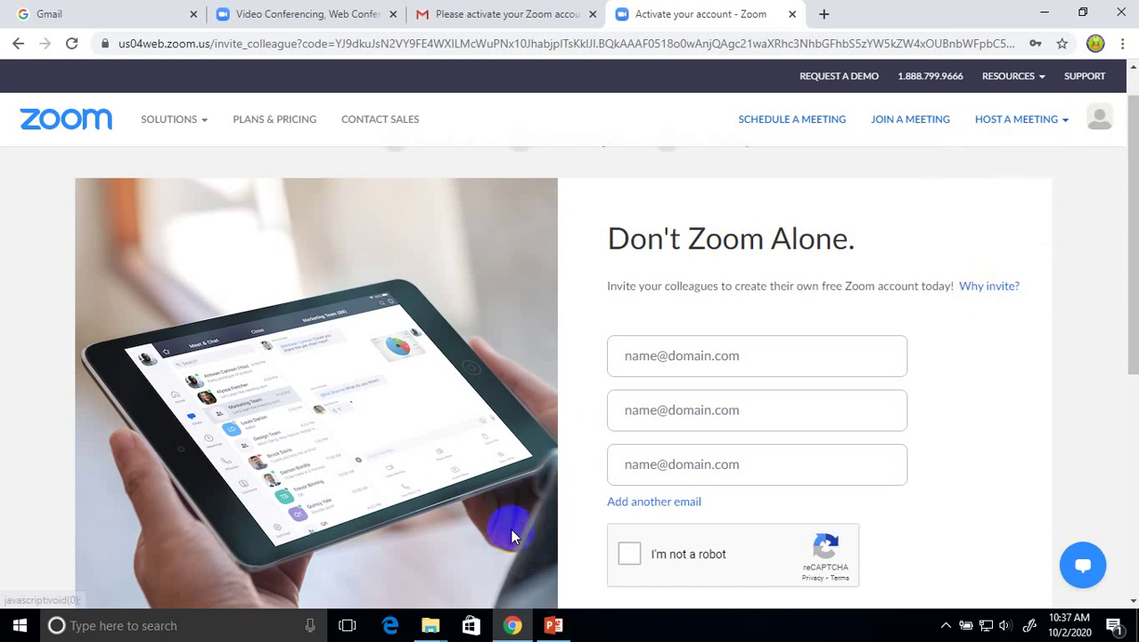
Load WhatsApp Web in a new tab, then switch back to the Zoom tab.
mouse_move(559, 626)
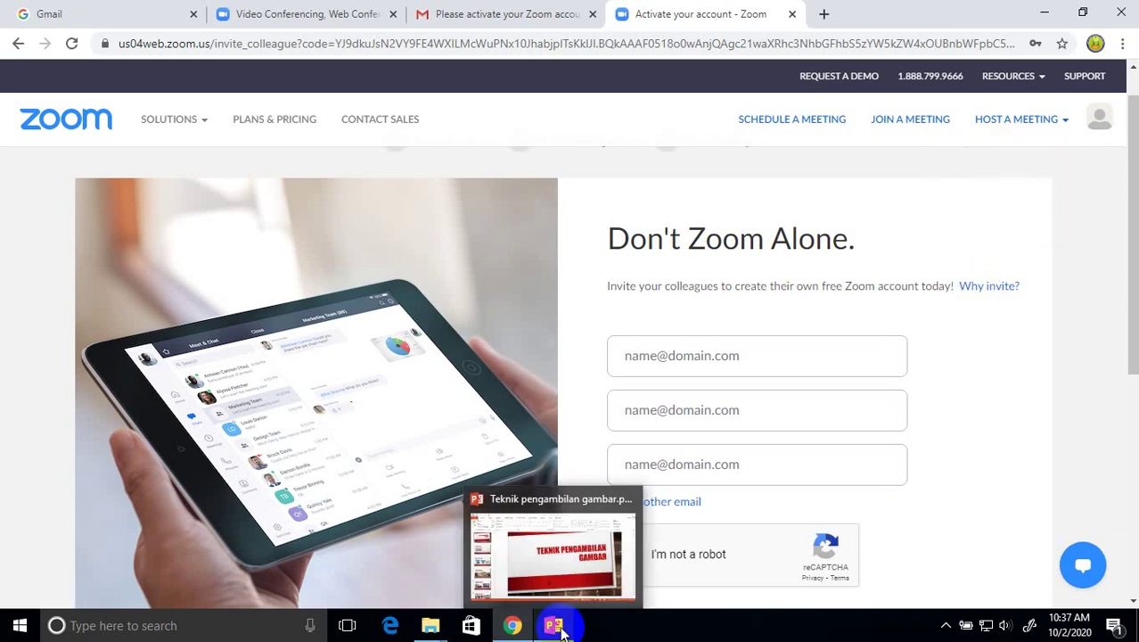
left_click(822, 13)
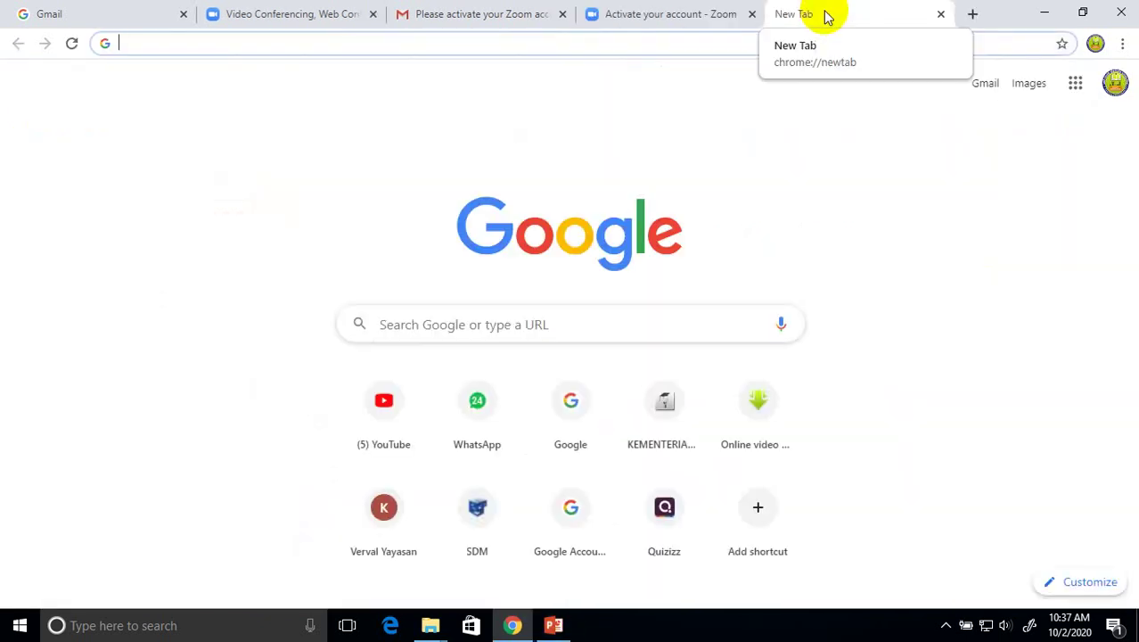
left_click(473, 426)
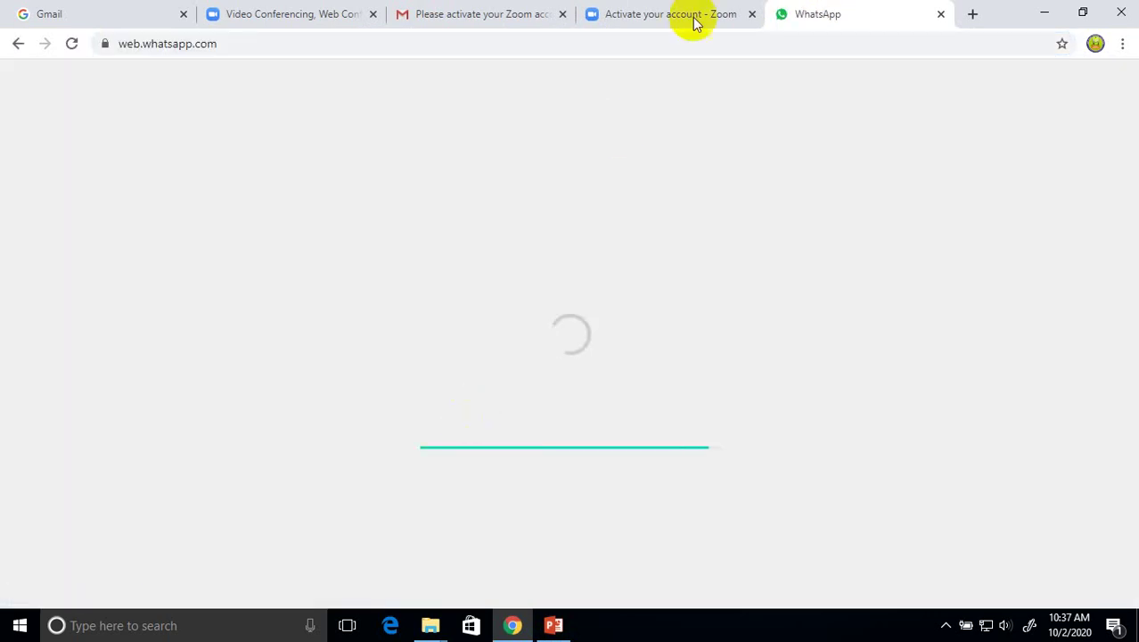
left_click(672, 15)
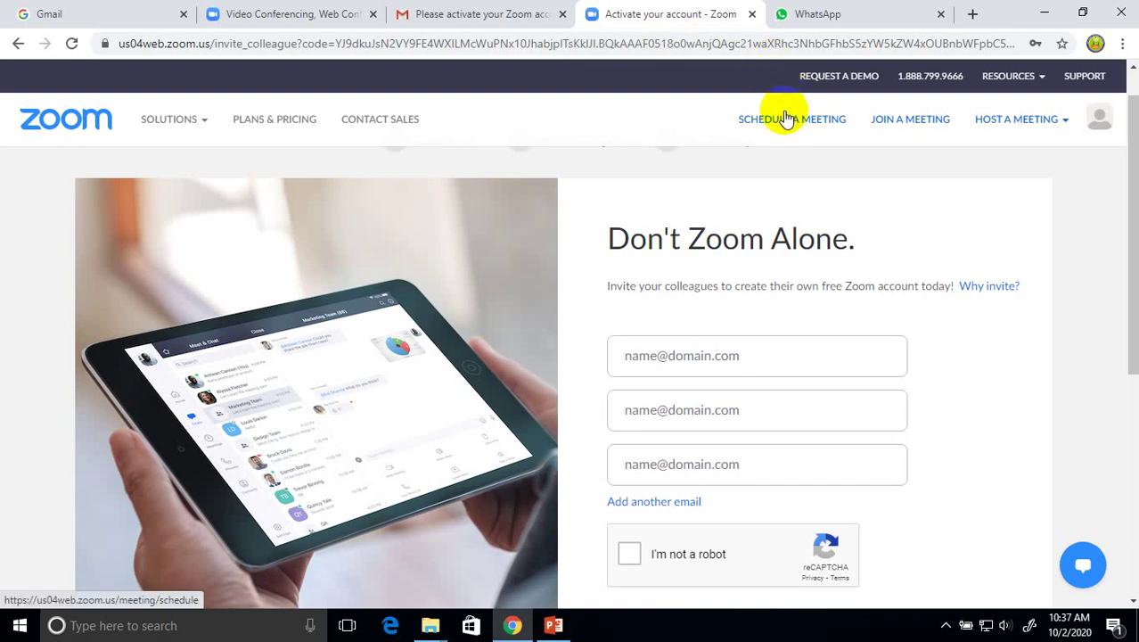
Open a new Schedule a Meeting form and select the default 'My Meeting' topic.
left_click(784, 118)
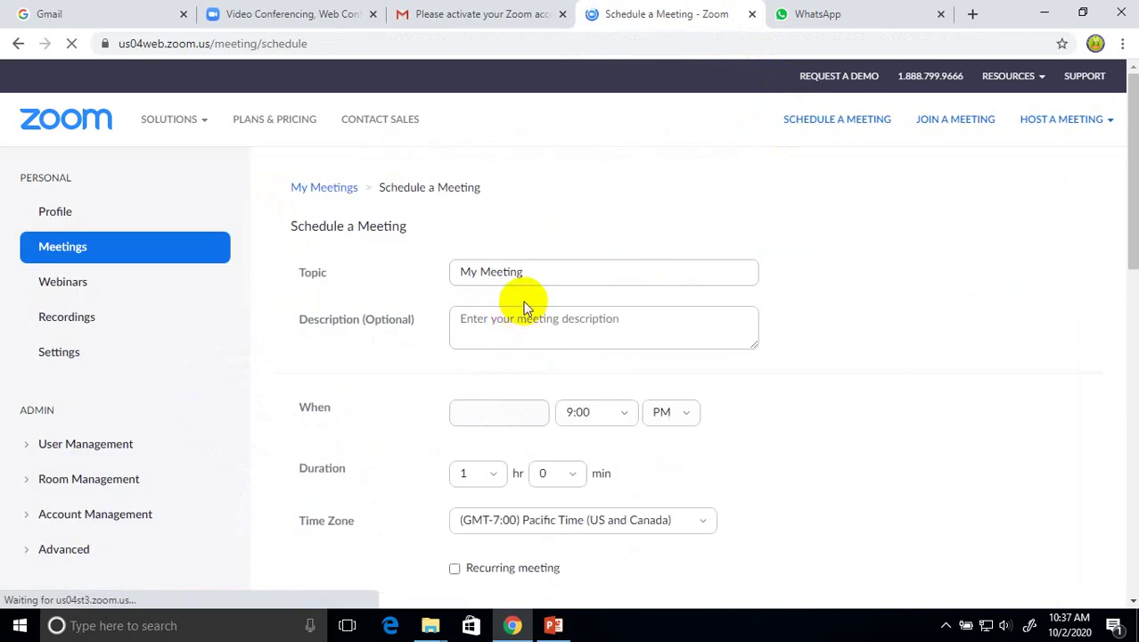
triple_click(534, 271)
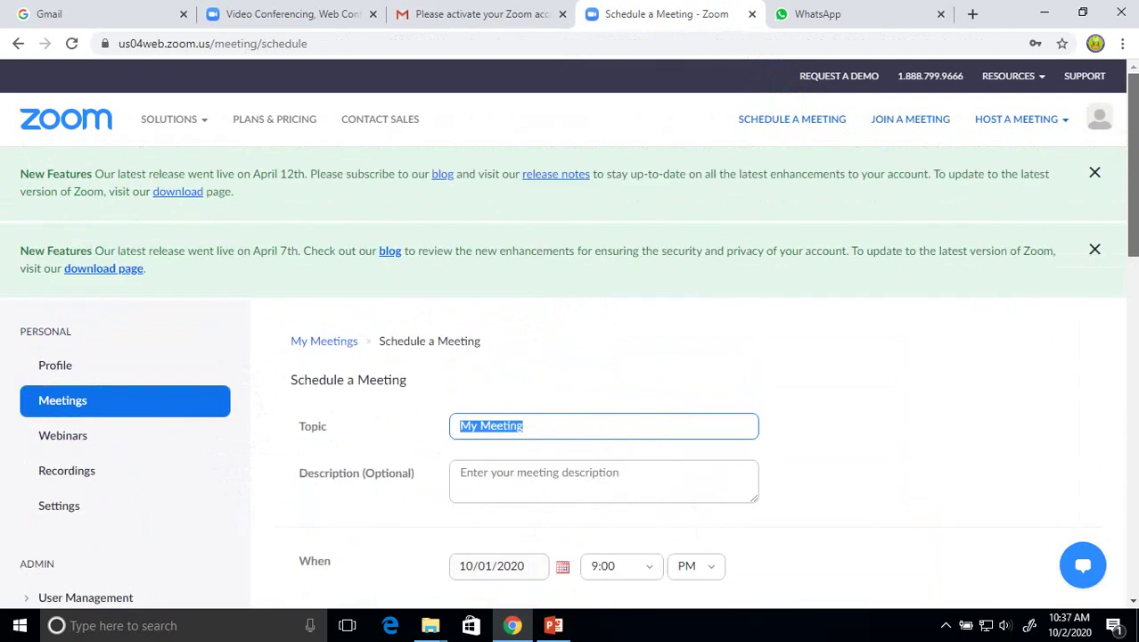
left_click_drag(1128, 127, 1128, 187)
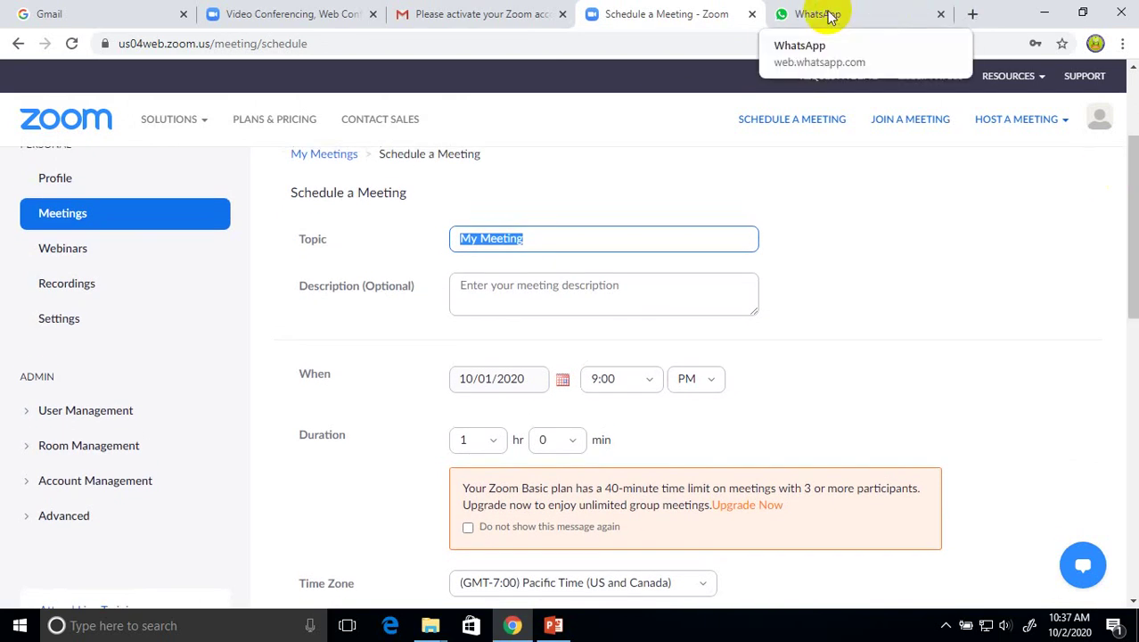
In WhatsApp Web, retry the phone connection, then log out to get a fresh login QR code.
left_click(830, 17)
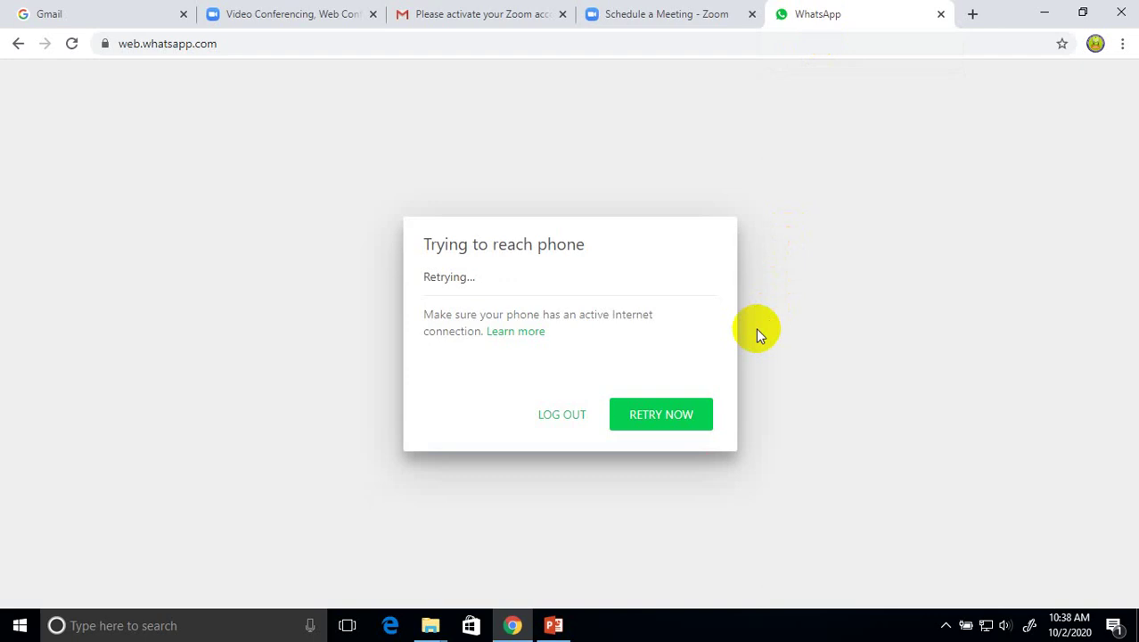
left_click(652, 426)
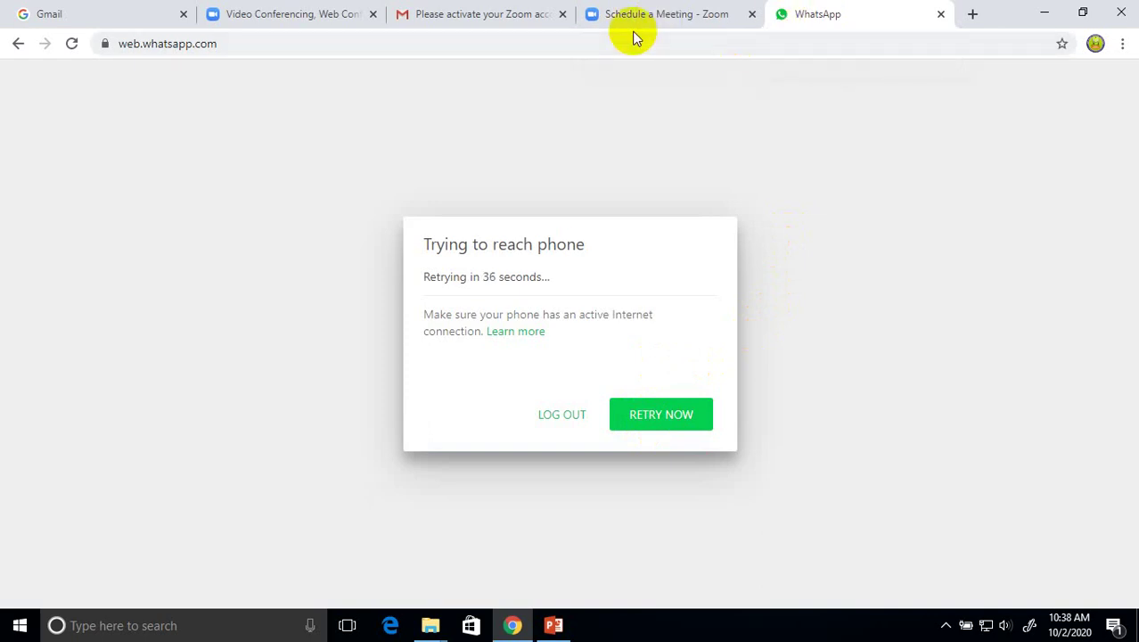
left_click(573, 416)
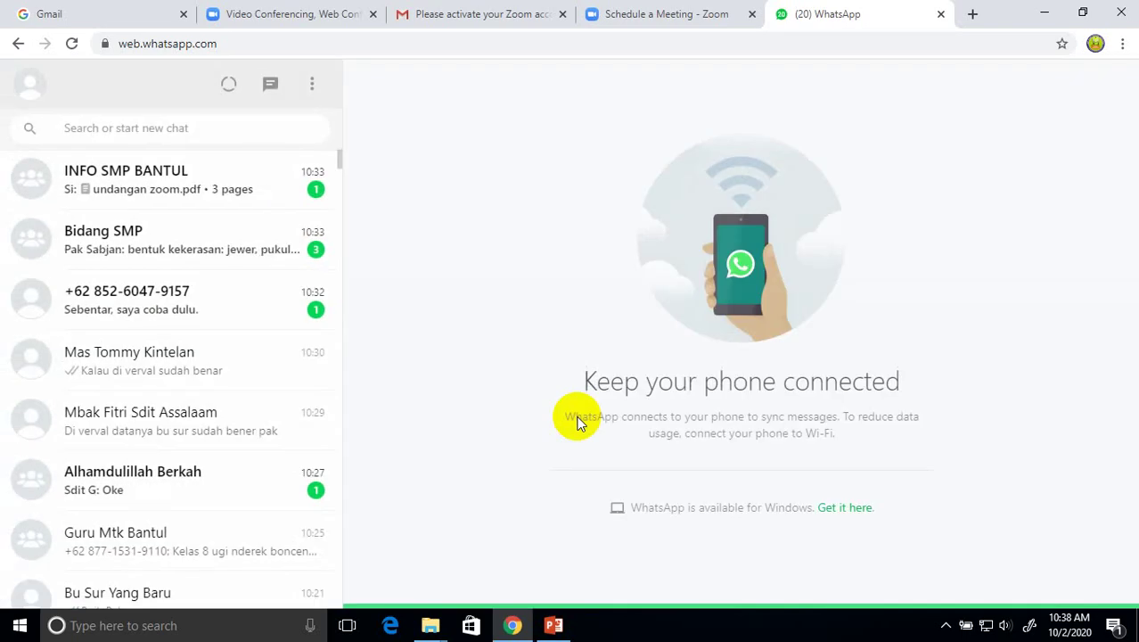
Enter 'Pertemuan Hari Ini tanggal 2 Oktober' as the meeting topic on the Zoom form.
left_click(666, 13)
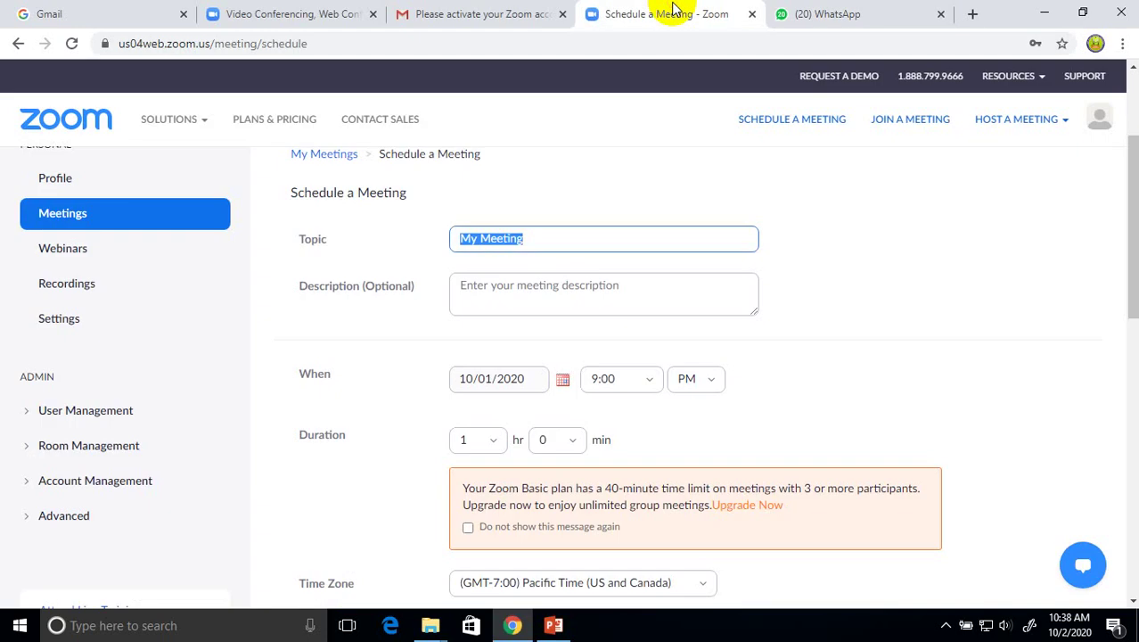
type("Pe")
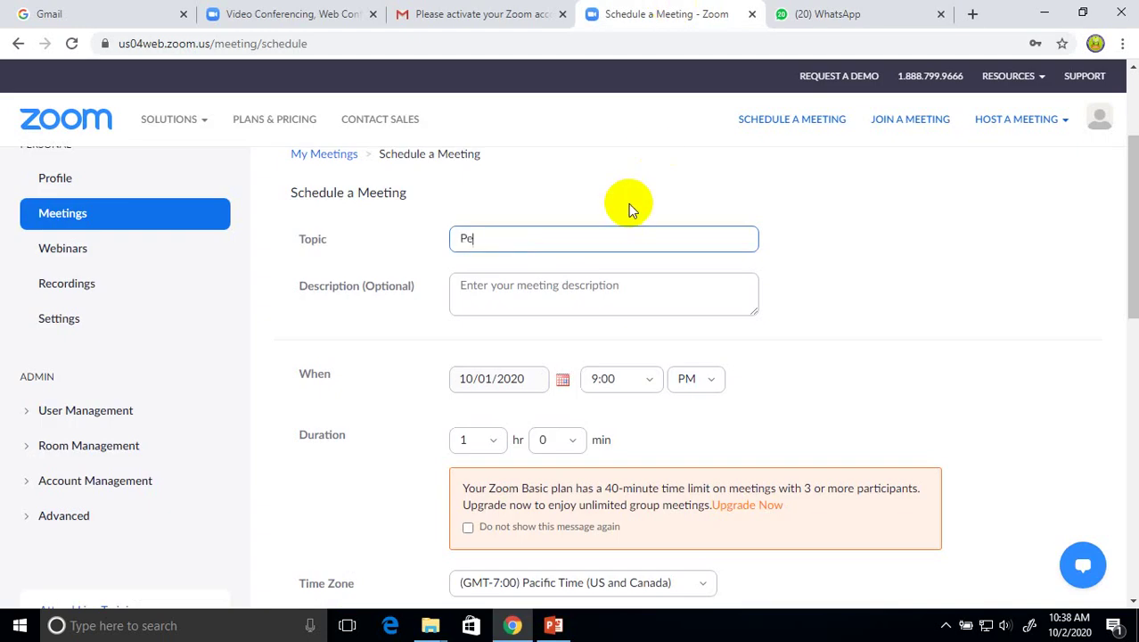
type("rtemuah")
key("BackSpace")
key("BackSpace")
type("n Hari Ini ")
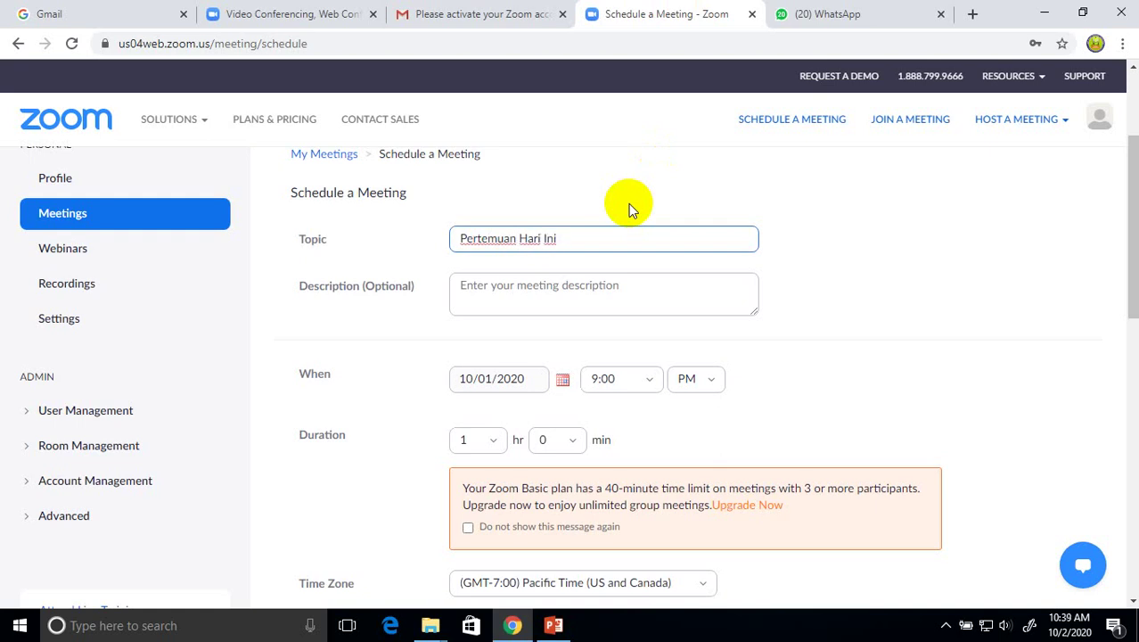
type("tanggal 2 Oktober")
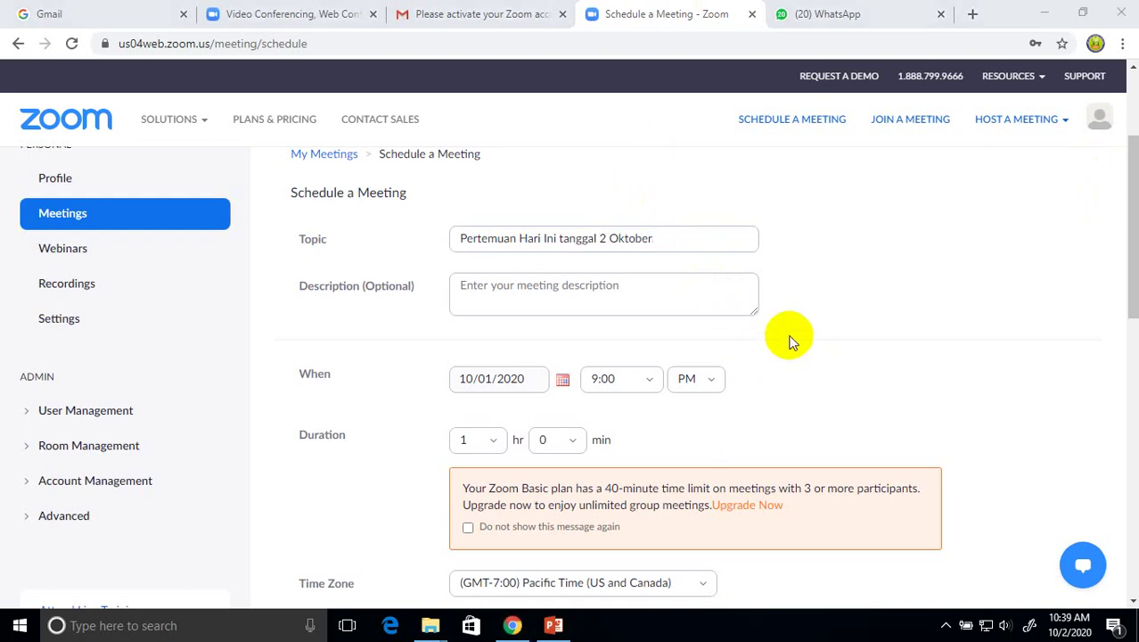
left_click(655, 378)
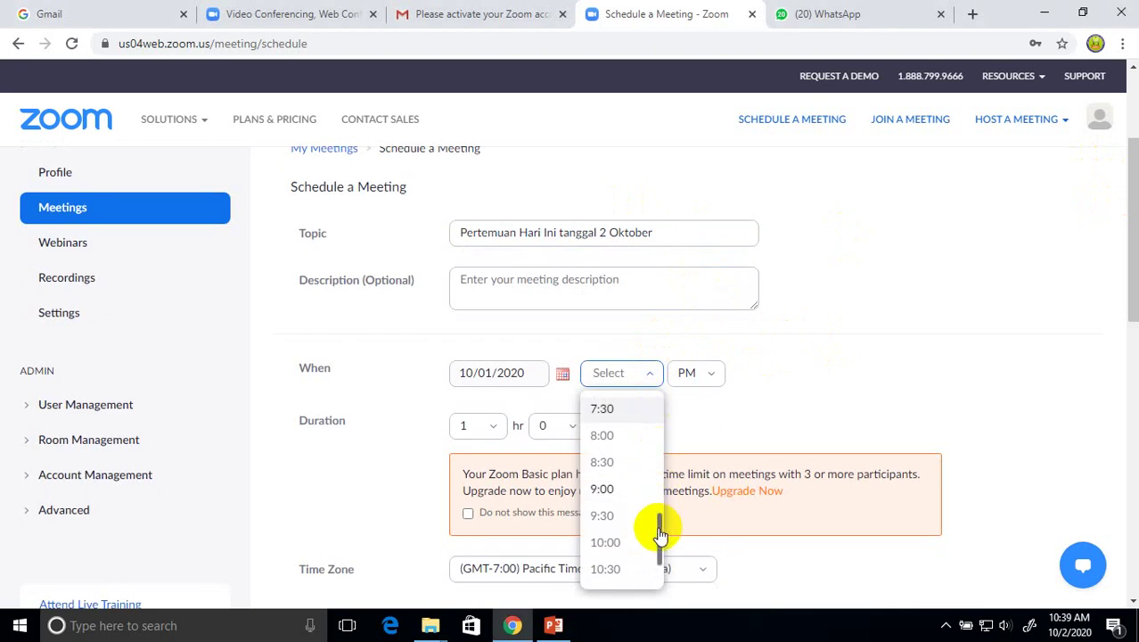
Set the meeting start time to 10:45 AM.
left_click(661, 541)
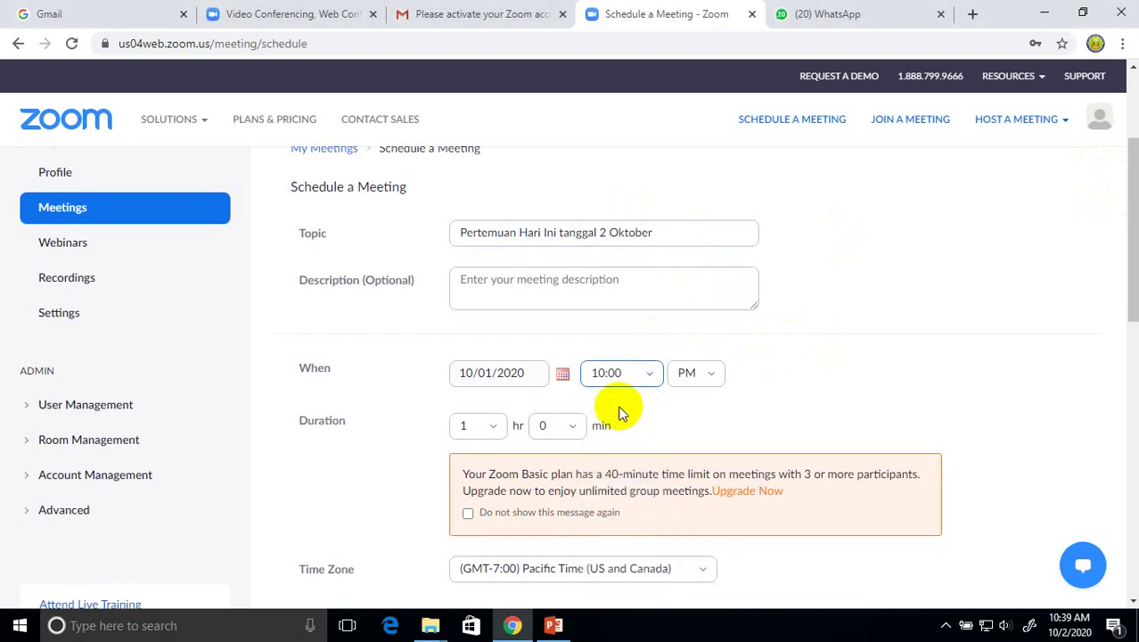
left_click(614, 372)
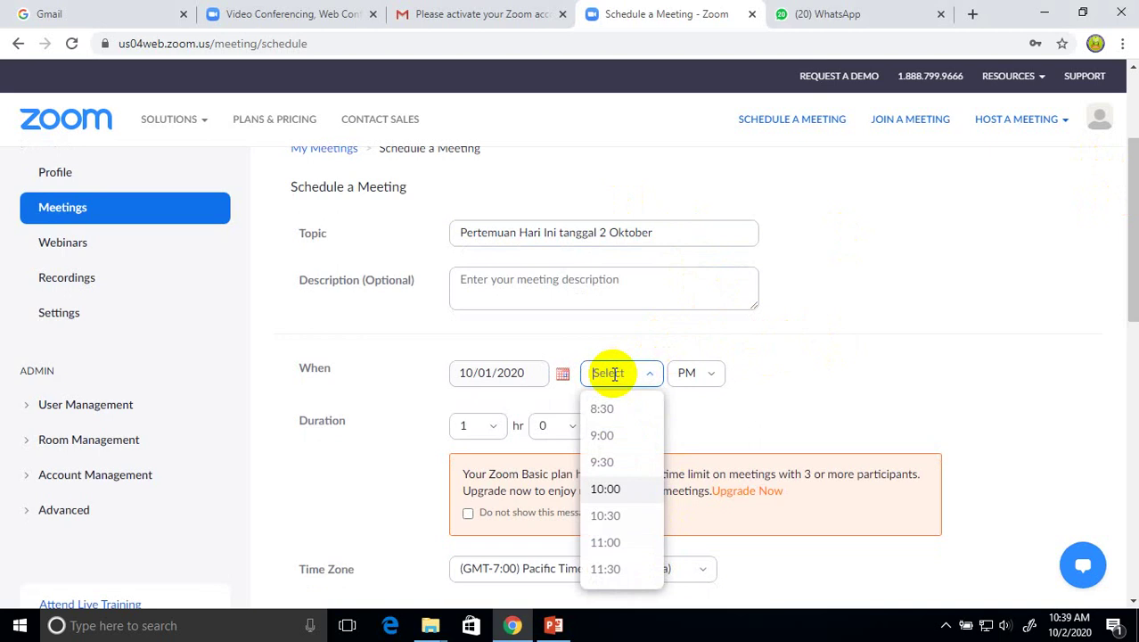
type("10")
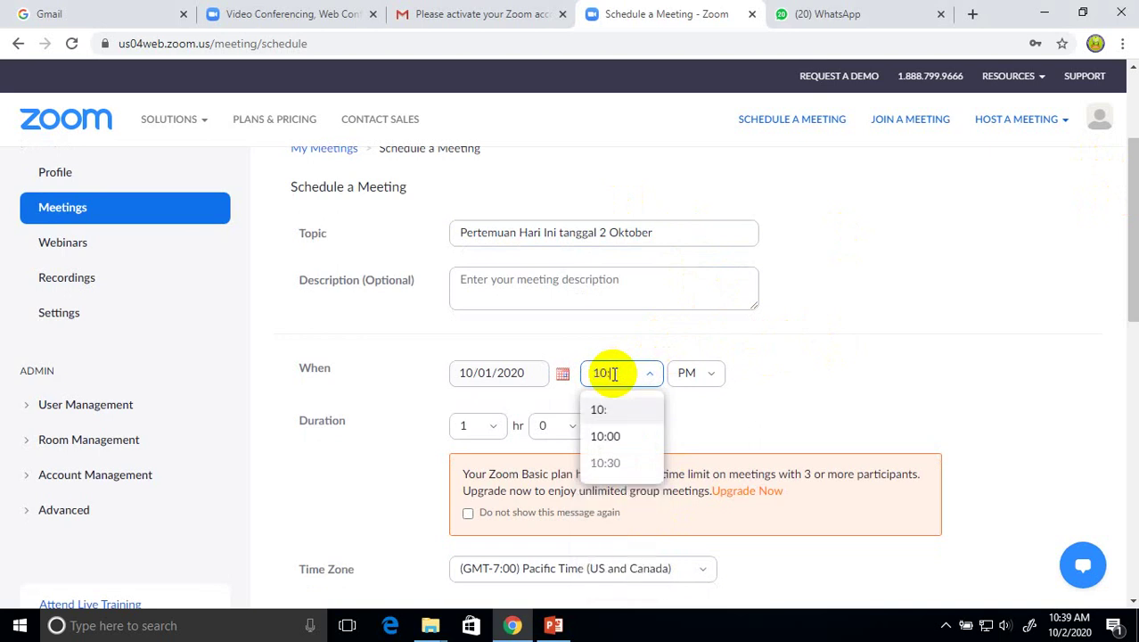
type(":45")
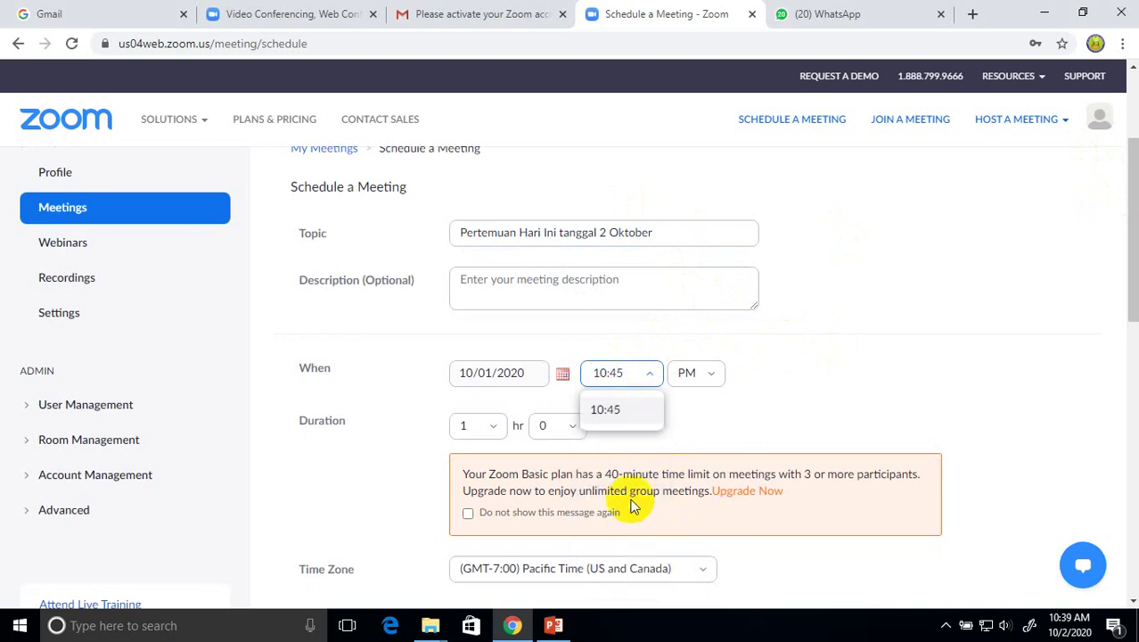
left_click(618, 416)
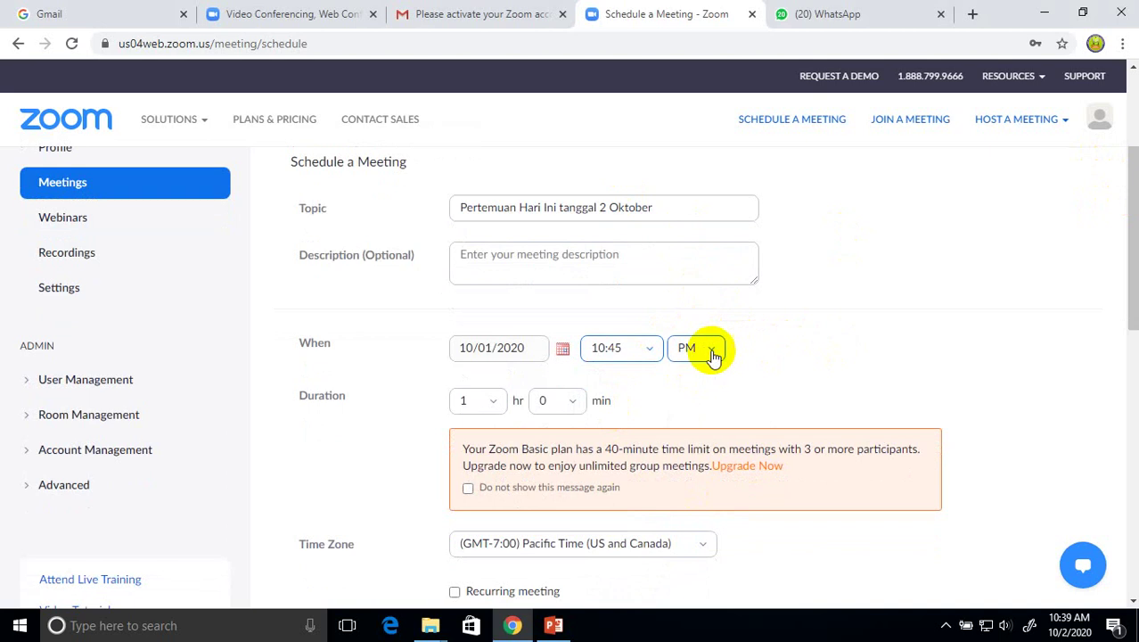
left_click(711, 355)
left_click(695, 384)
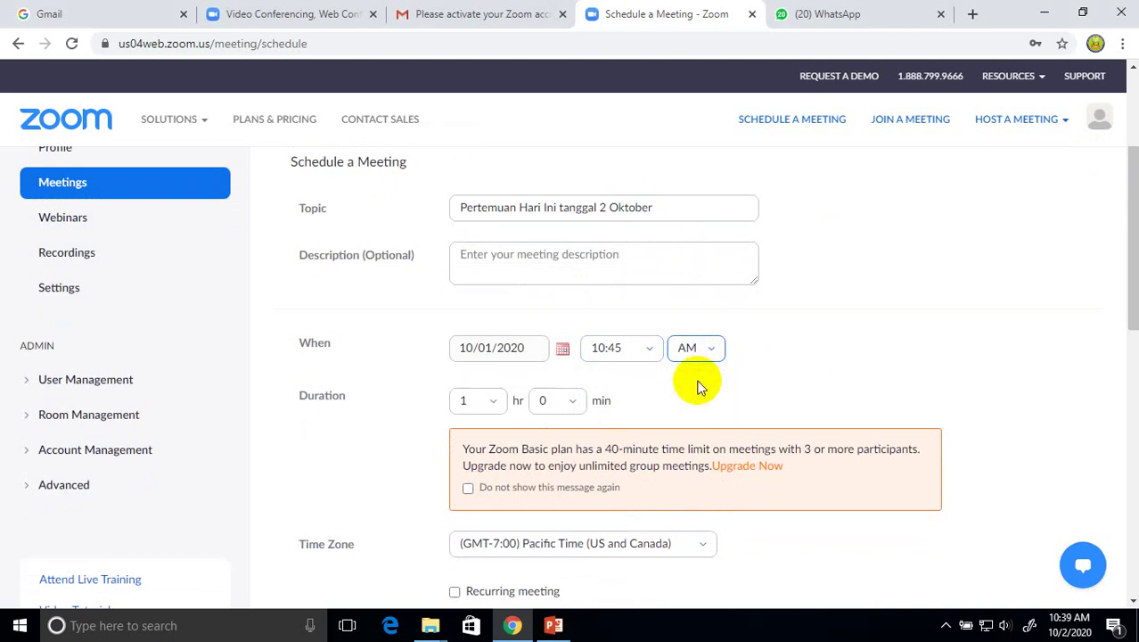
Set the meeting duration to 0 hours 30 minutes.
left_click(497, 401)
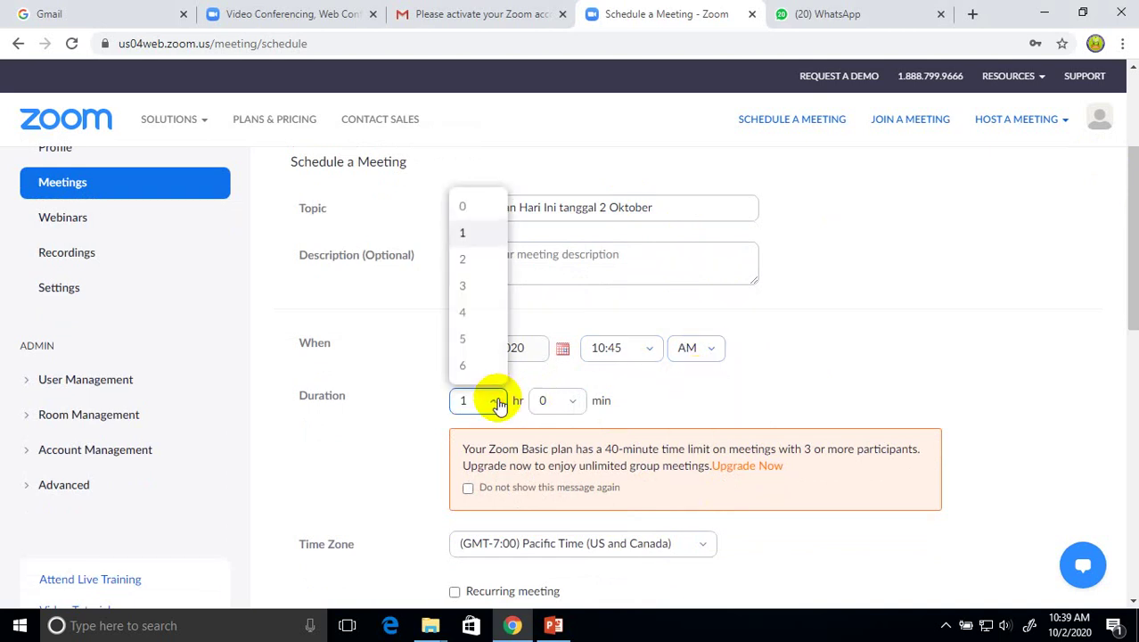
left_click(488, 211)
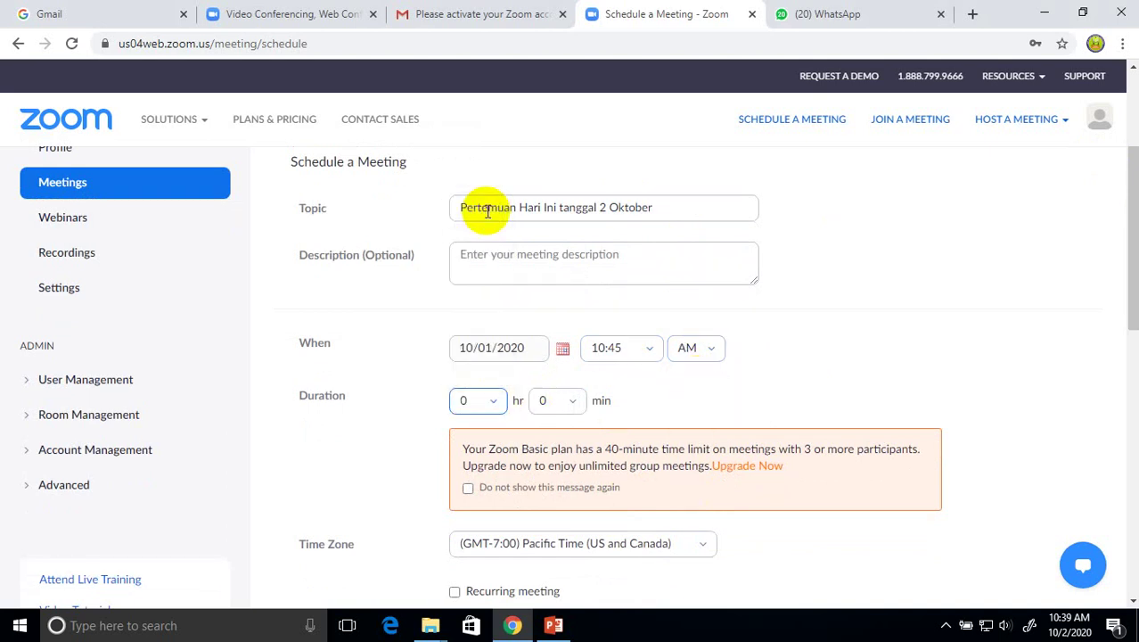
left_click(575, 403)
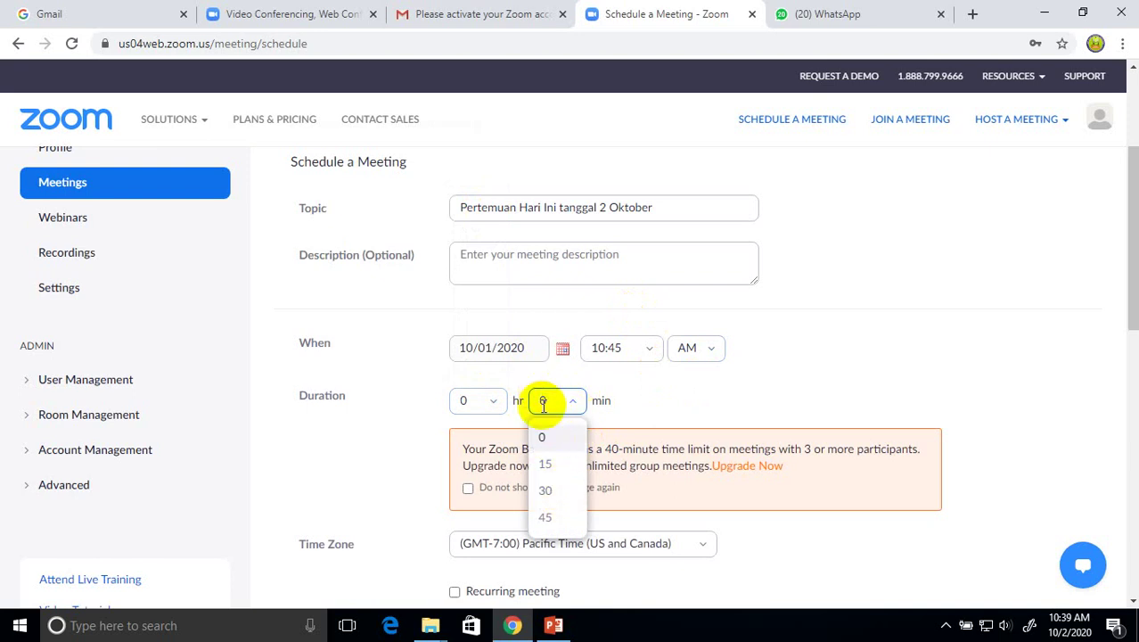
left_click(544, 517)
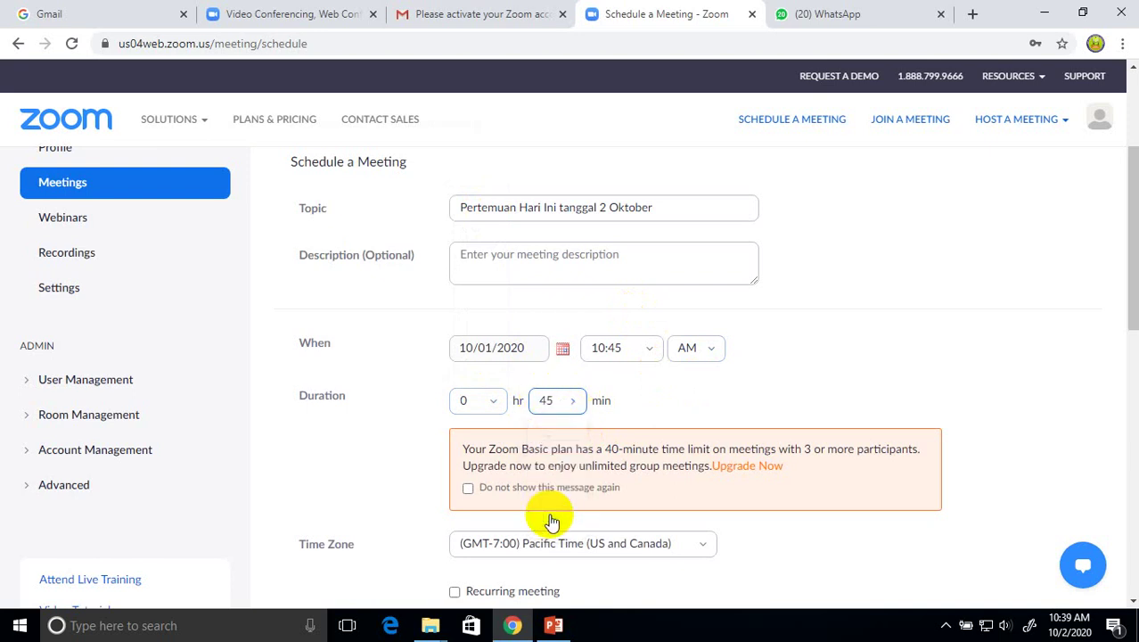
left_click(559, 401)
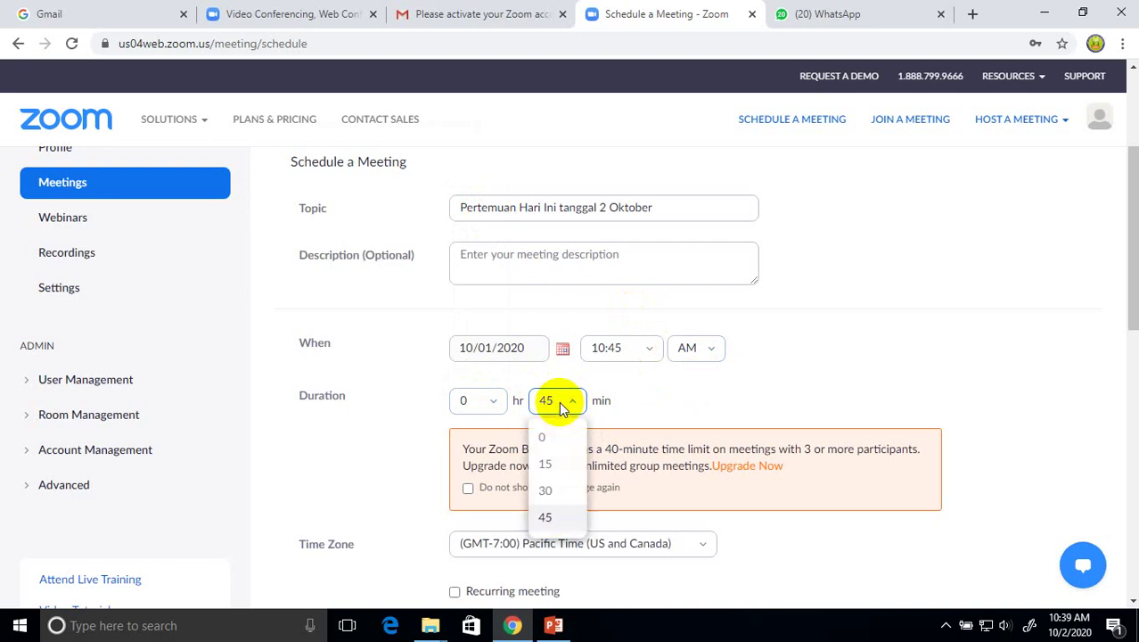
left_click(545, 492)
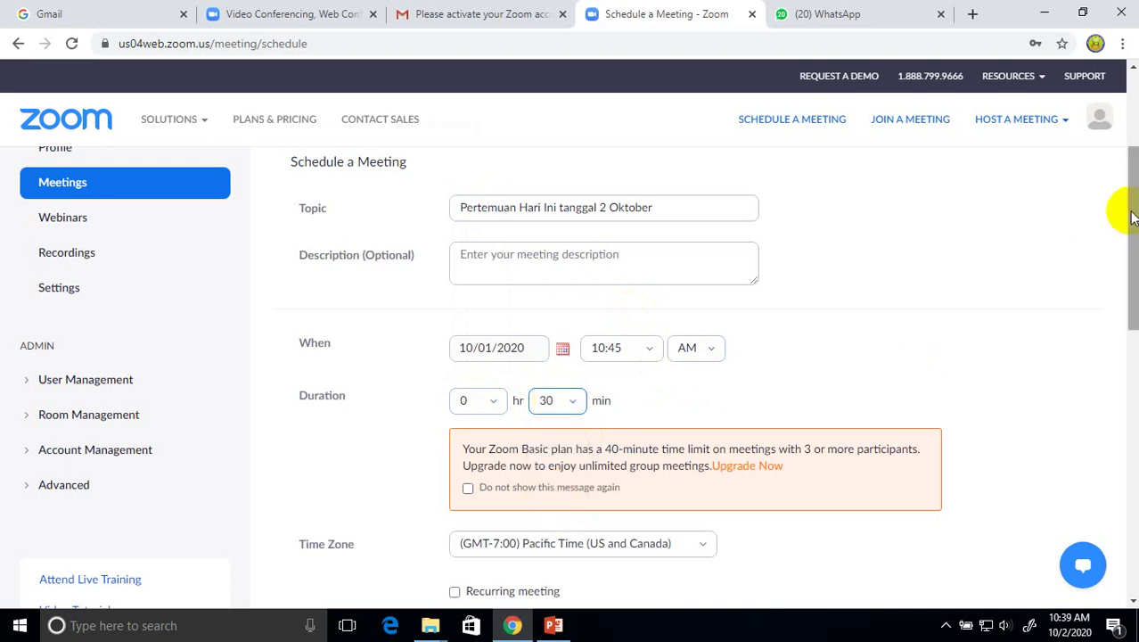
left_click_drag(1134, 218, 1125, 263)
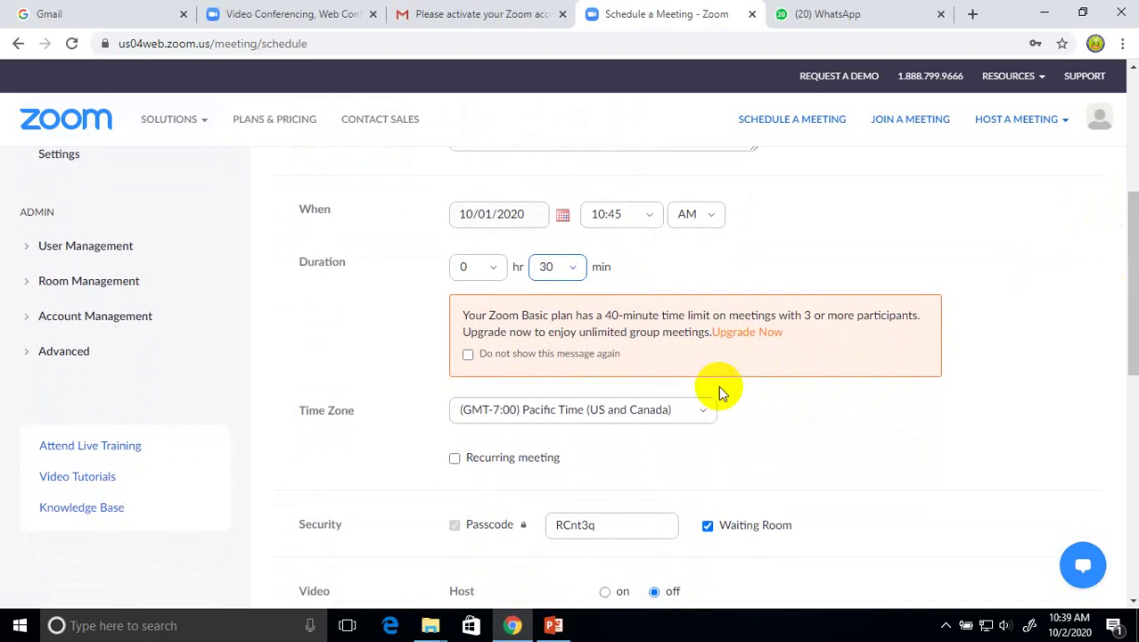
left_click(706, 407)
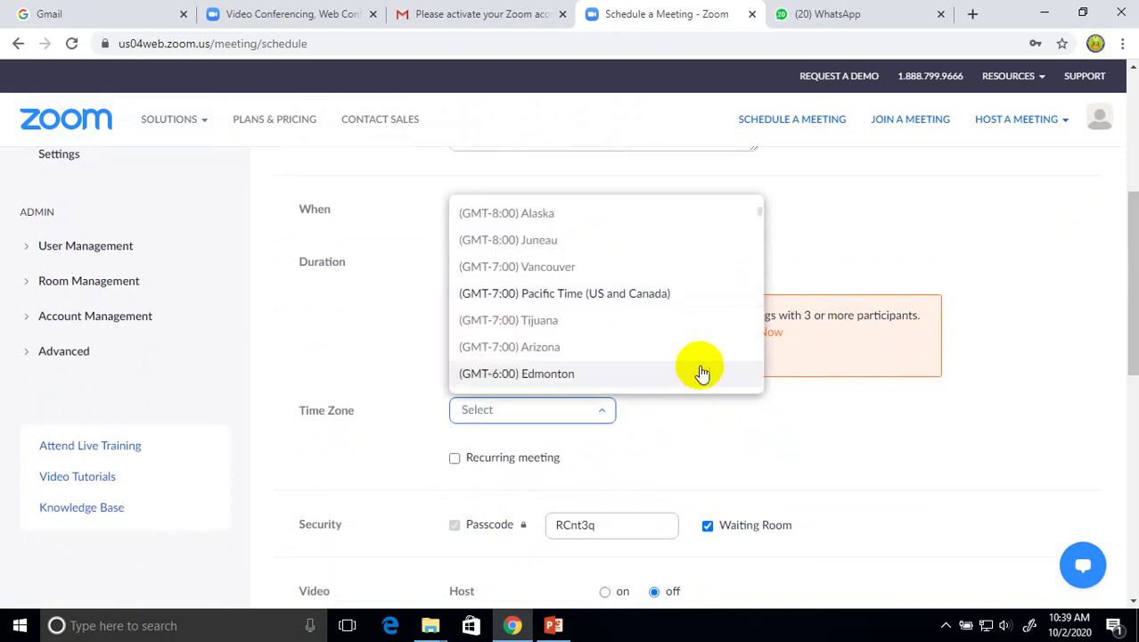
Scroll the time zone list and choose (GMT+7:00) Jakarta.
left_click_drag(757, 215, 784, 355)
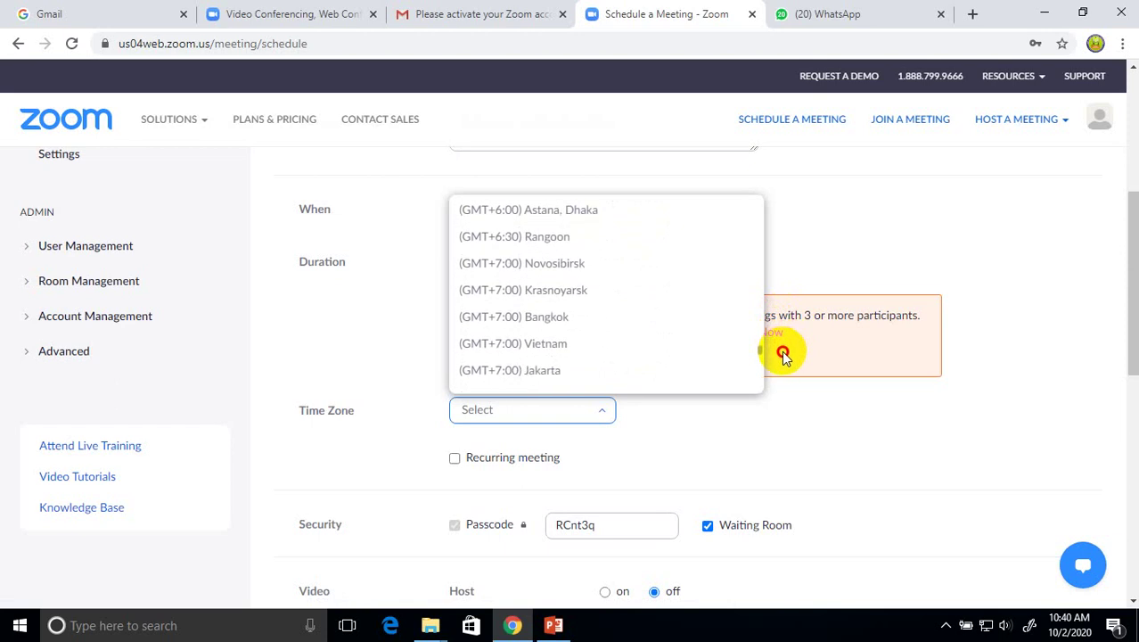
left_click(631, 382)
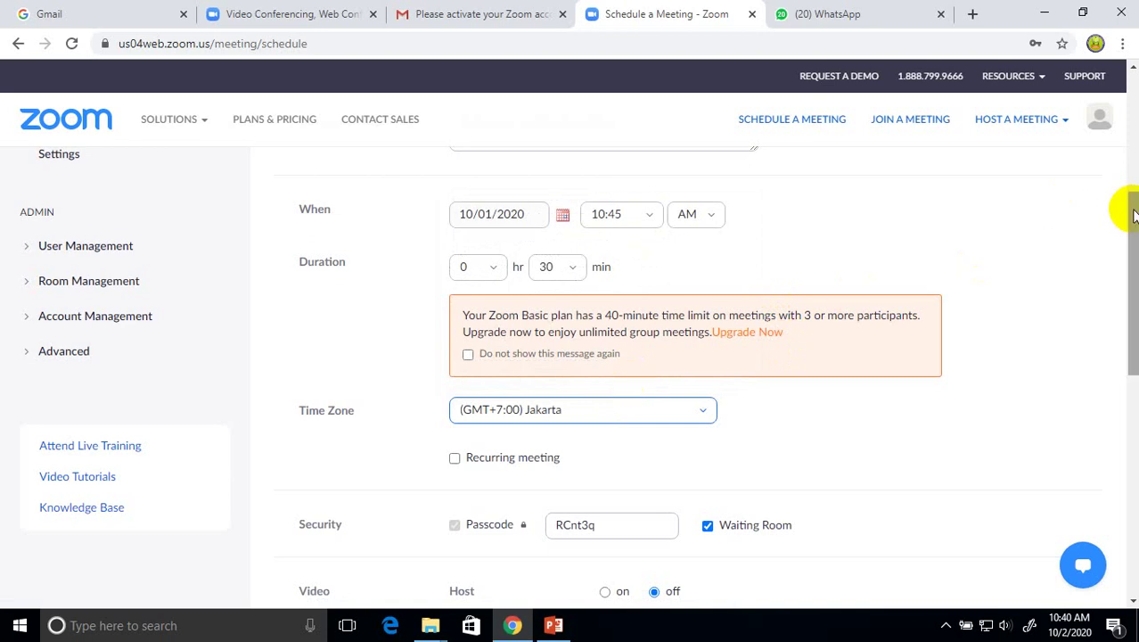
left_click_drag(1131, 205, 1131, 306)
Try saving the meeting, hit the end-time-passed error, and start a fresh scheduling form.
scroll(619, 482, "down", 2)
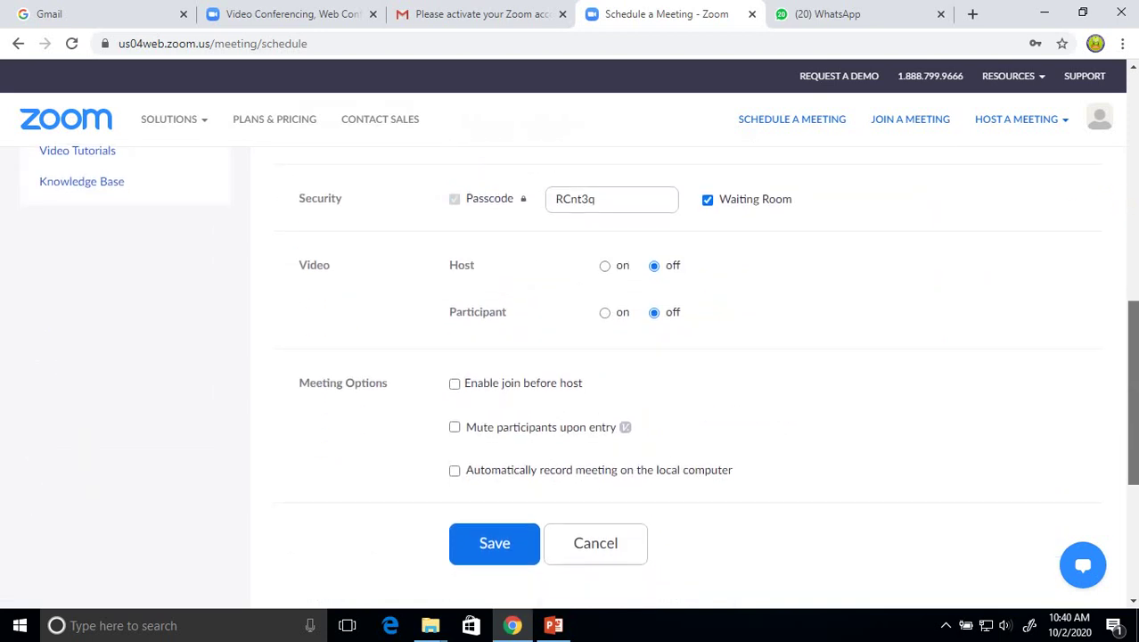
scroll(618, 482, "down", 2)
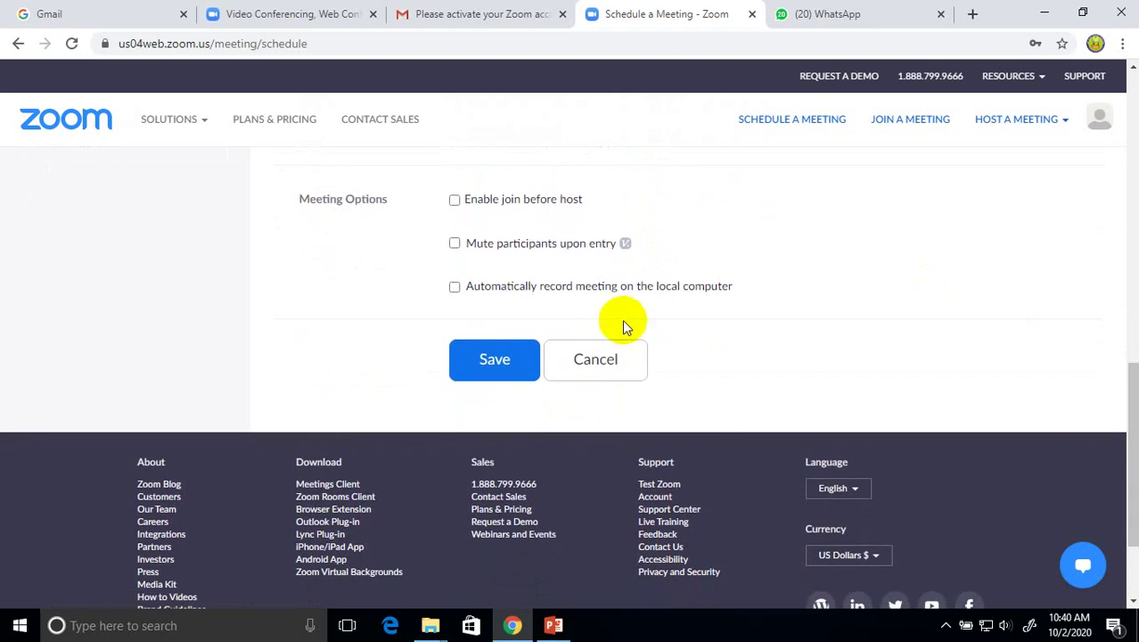
left_click(512, 368)
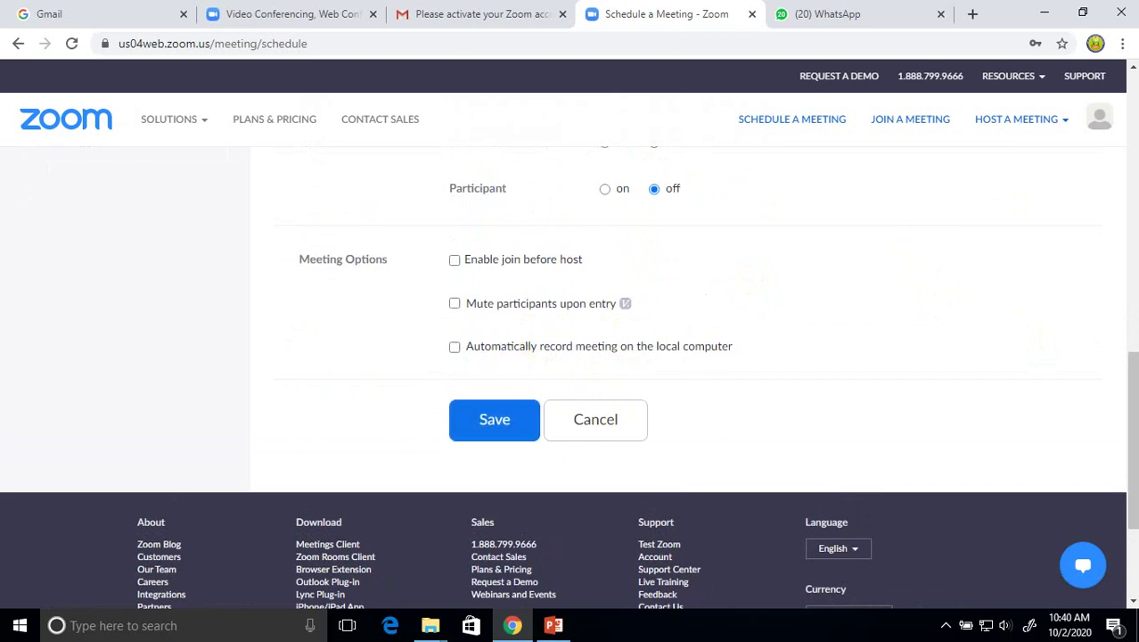
mouse_move(1126, 395)
left_mouse_down()
mouse_move(1121, 168)
mouse_move(1127, 409)
left_mouse_up()
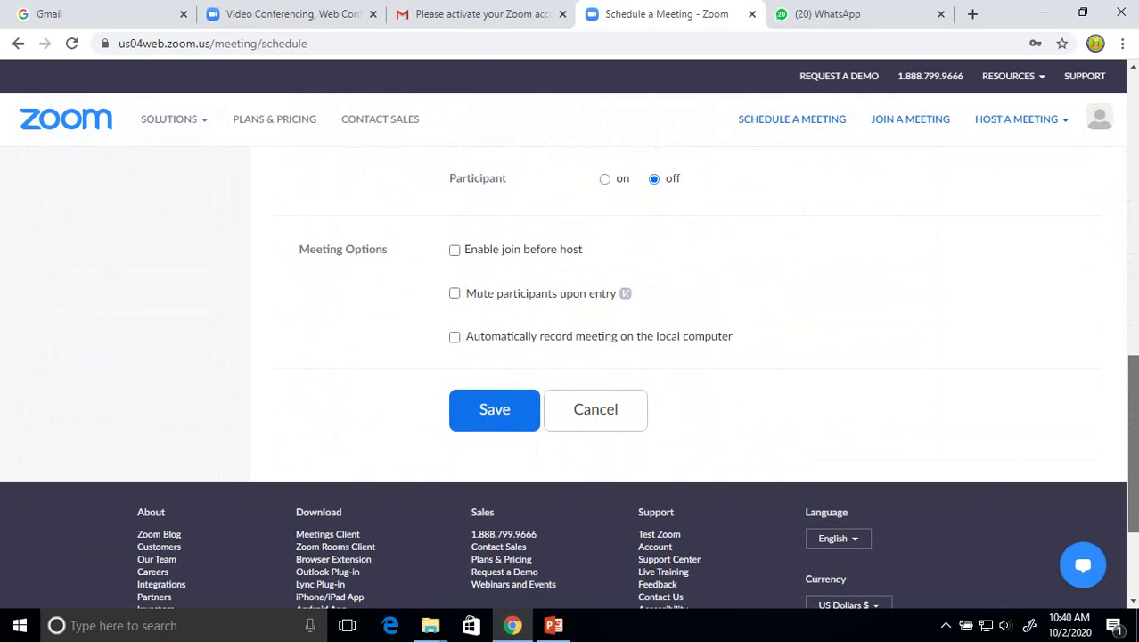
left_click_drag(1128, 409, 1124, 263)
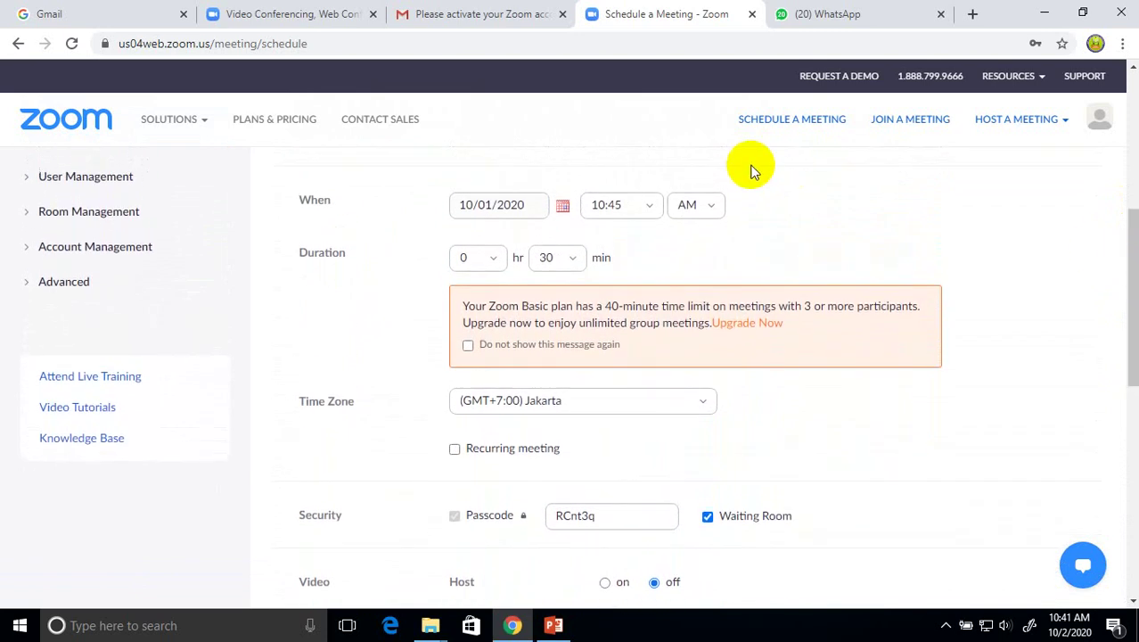
left_click(514, 207)
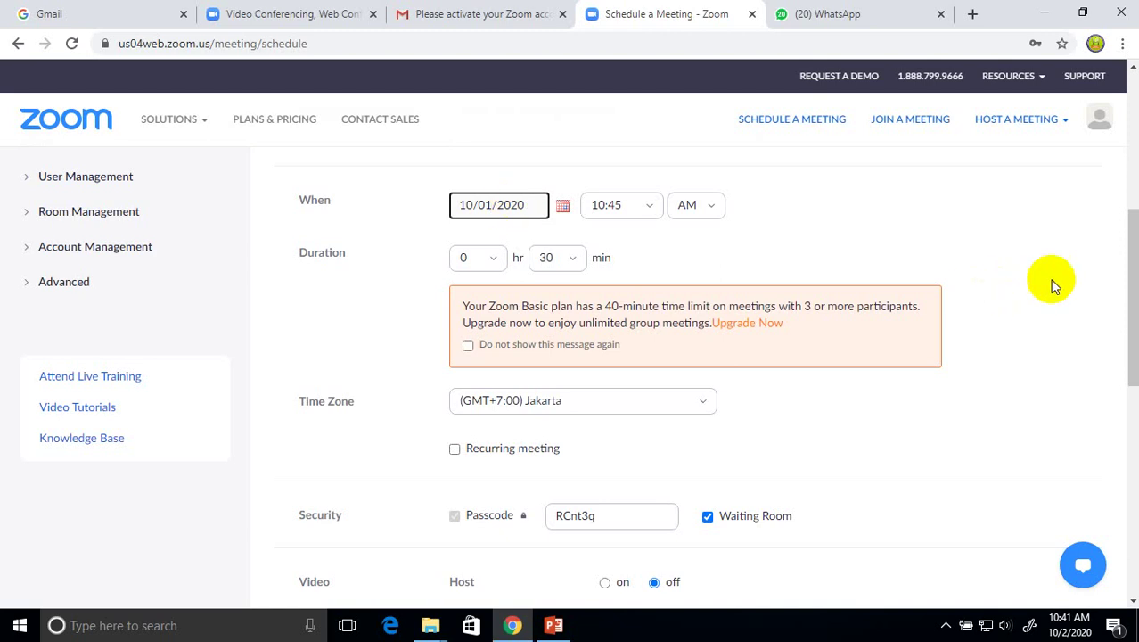
left_click_drag(1134, 248, 1121, 168)
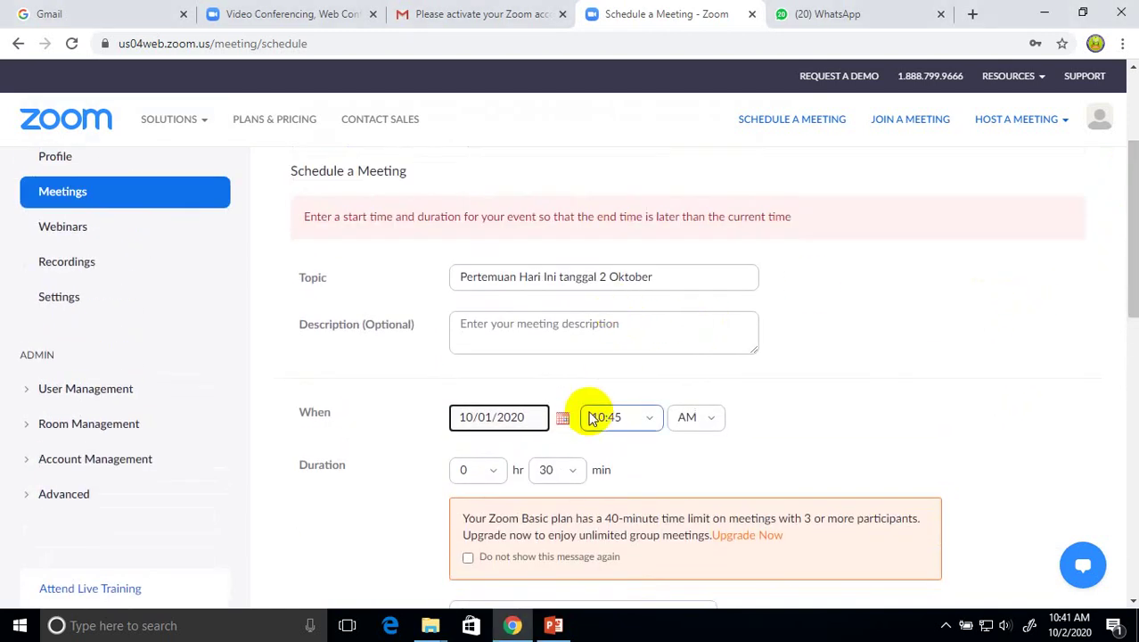
left_click(802, 122)
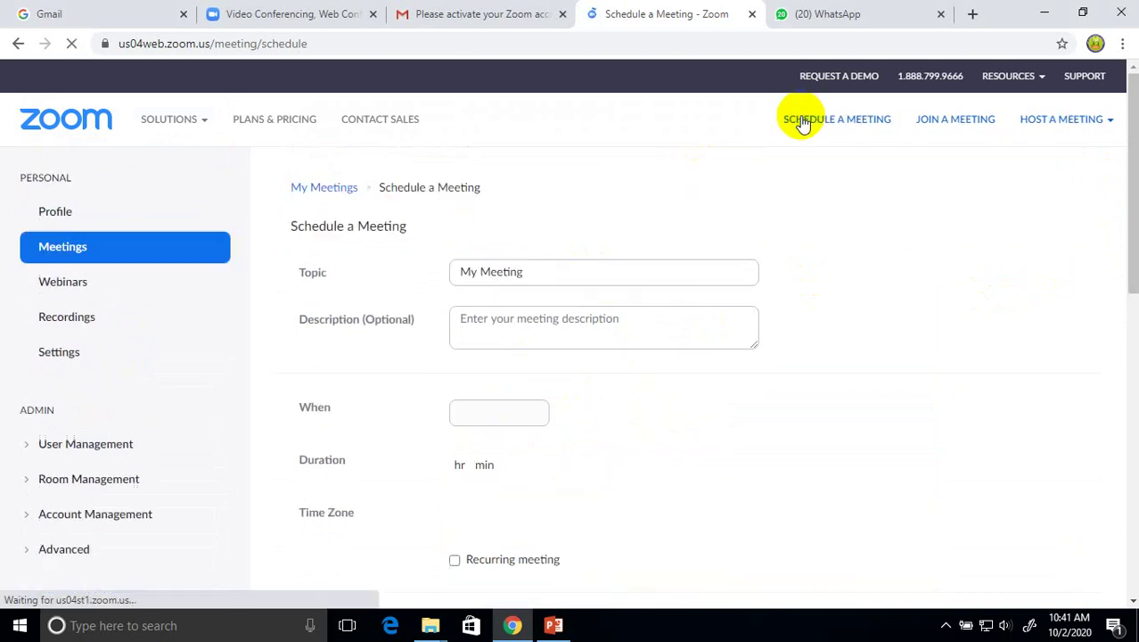
Replace the default topic with 'Pertemuan 2 Oktober'.
triple_click(606, 273)
key("BackSpace")
type("P")
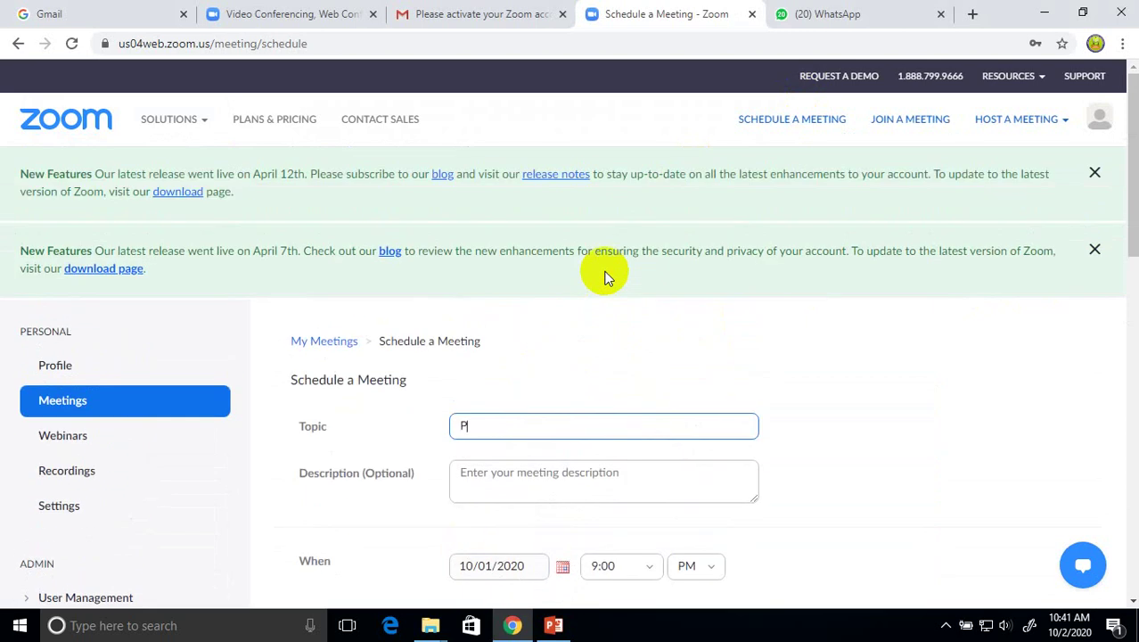
type("ertemuan 2 Oktober")
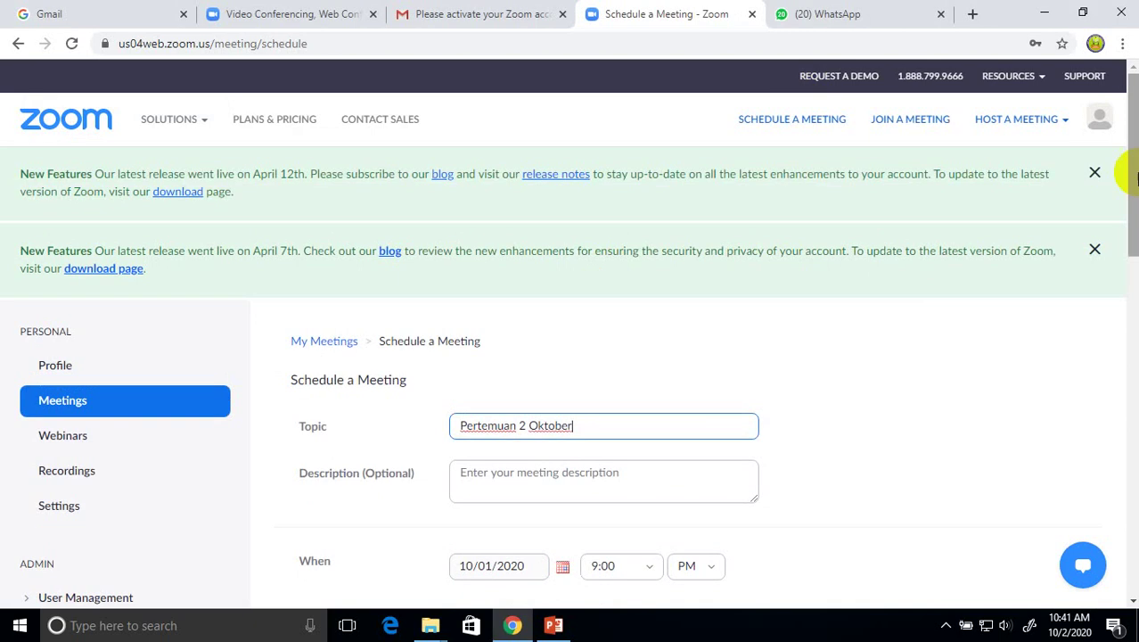
left_click_drag(1130, 170, 1130, 221)
Set the meeting date to 10/02/2020 and the start time to 10:45 AM.
left_click(496, 415)
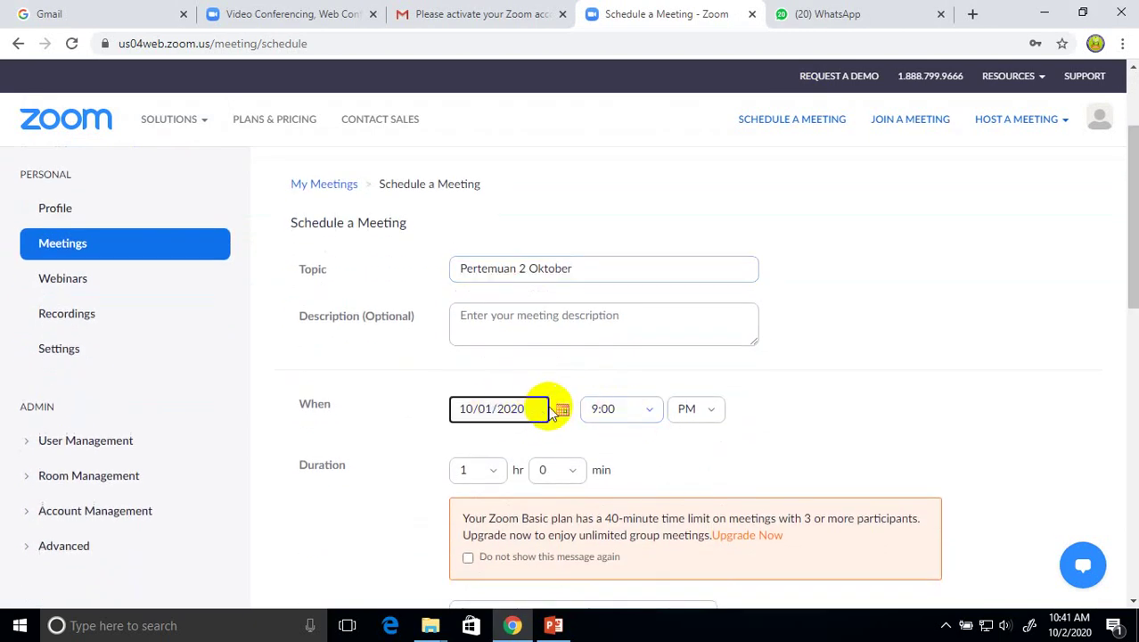
left_click(562, 409)
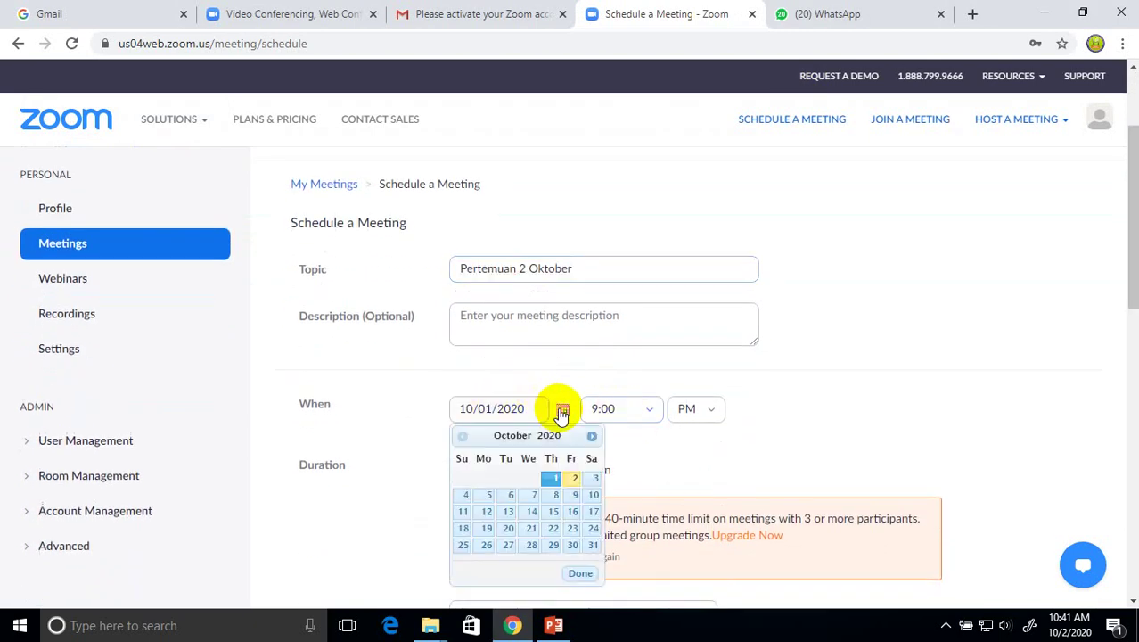
left_click(577, 482)
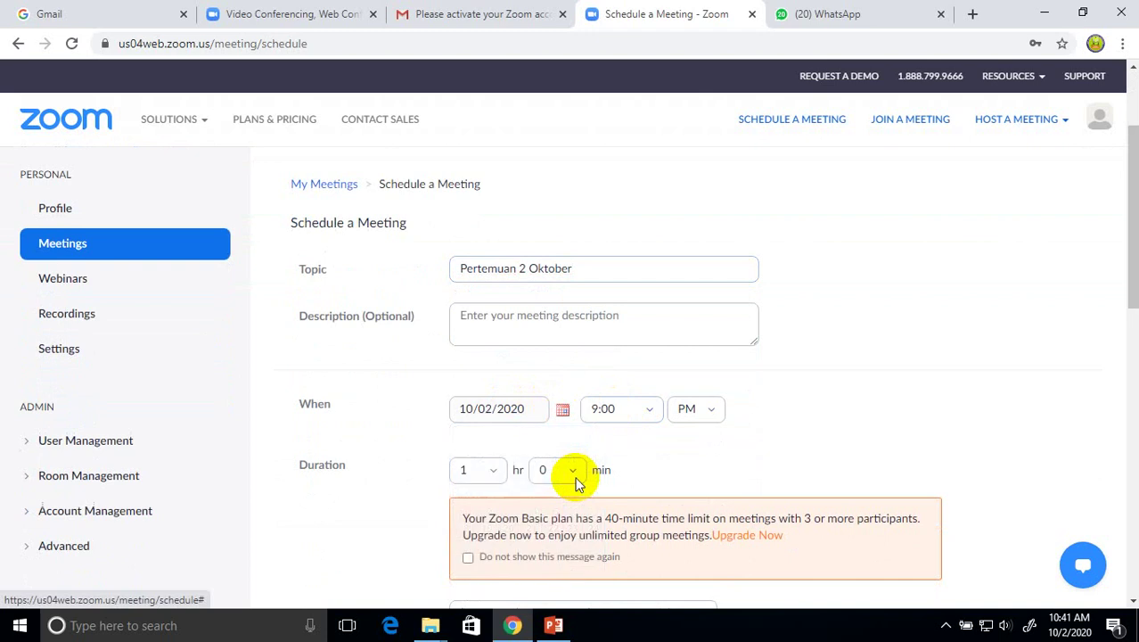
left_click(654, 415)
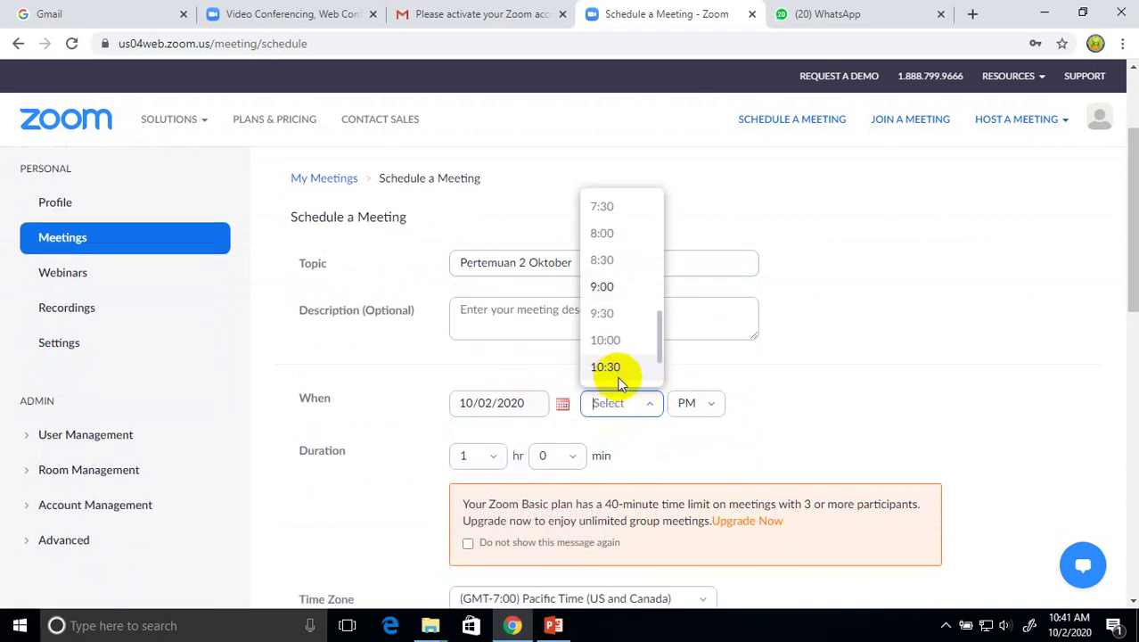
type("10:")
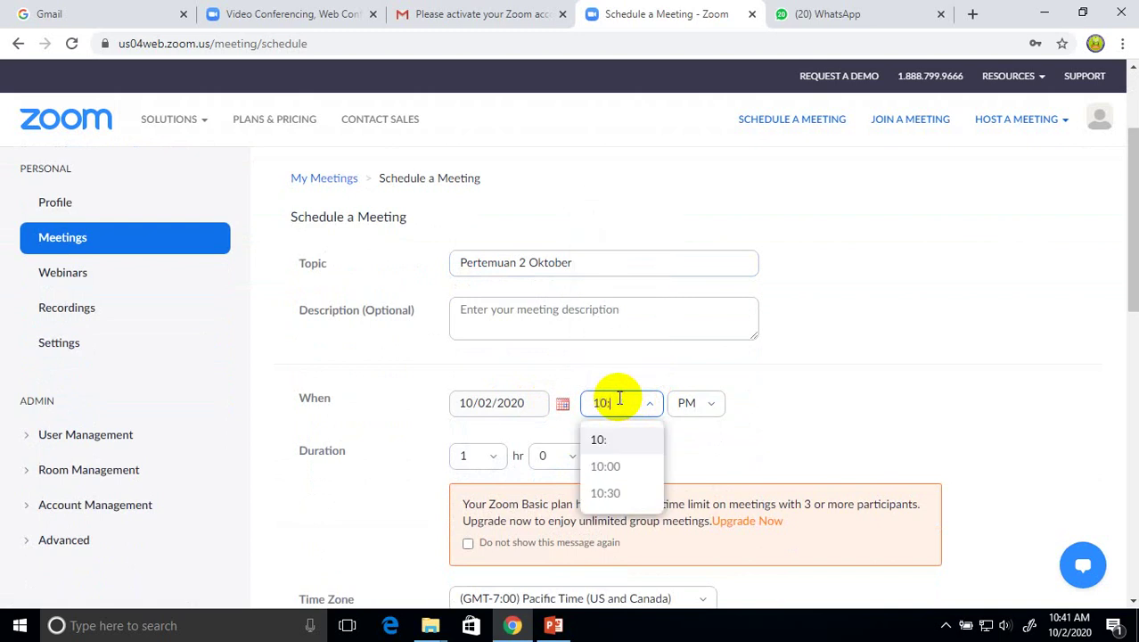
type("45")
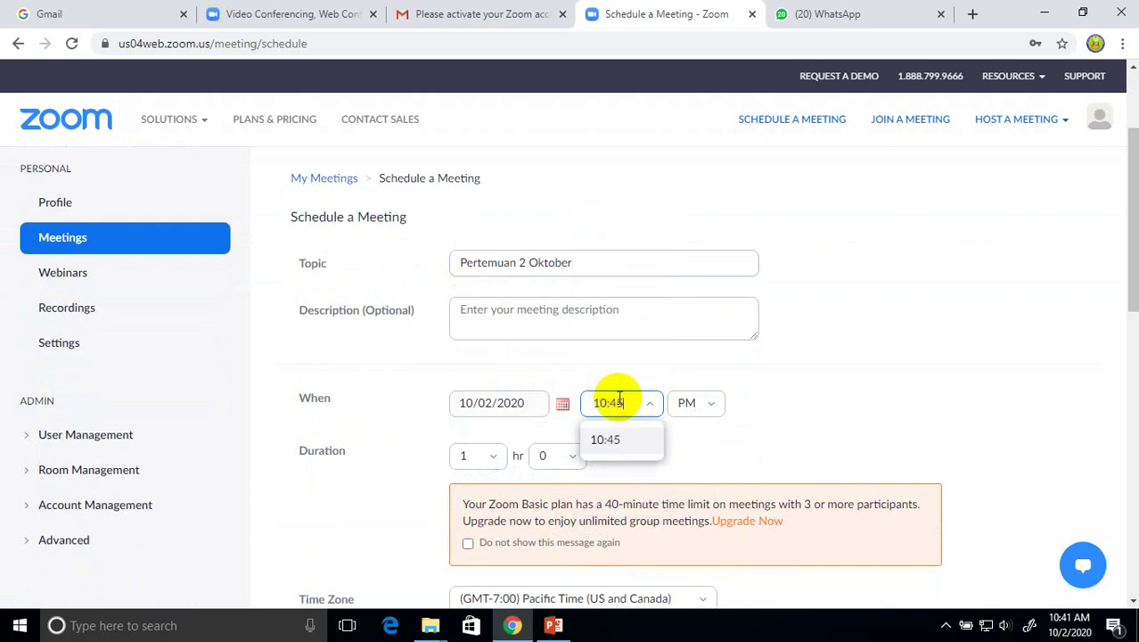
key("Return")
left_click(695, 378)
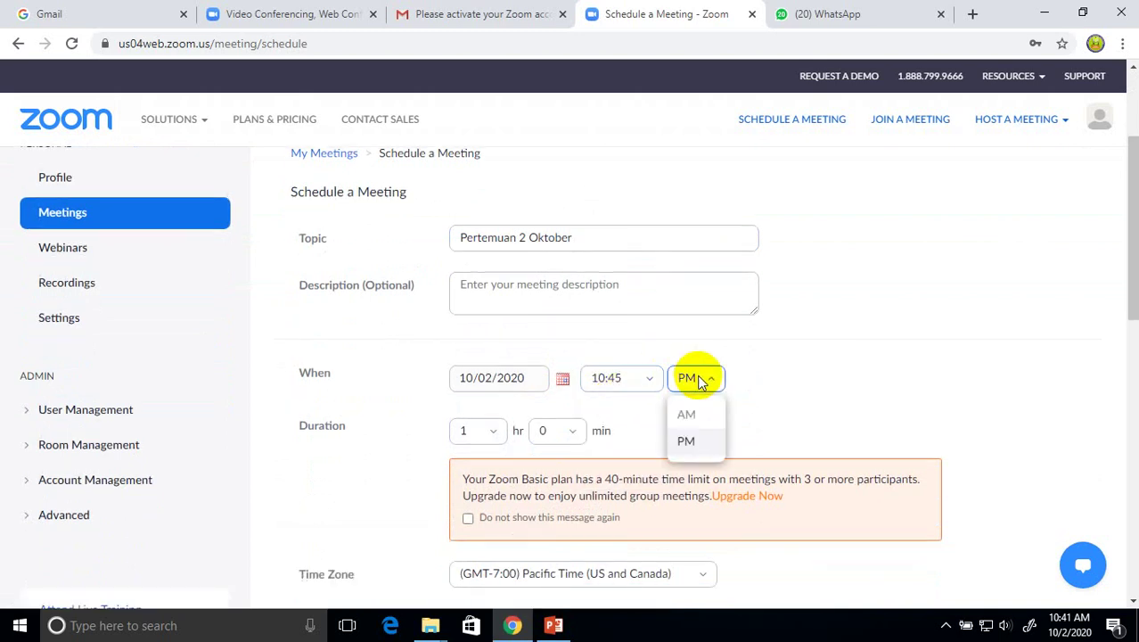
left_click(686, 415)
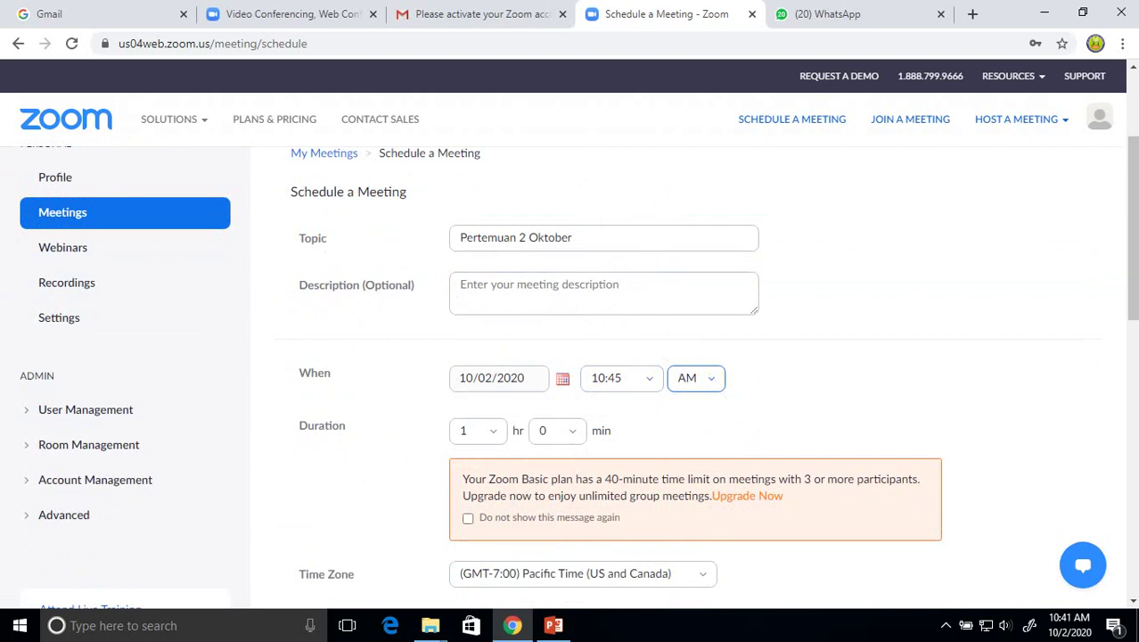
left_click_drag(1126, 234, 1125, 262)
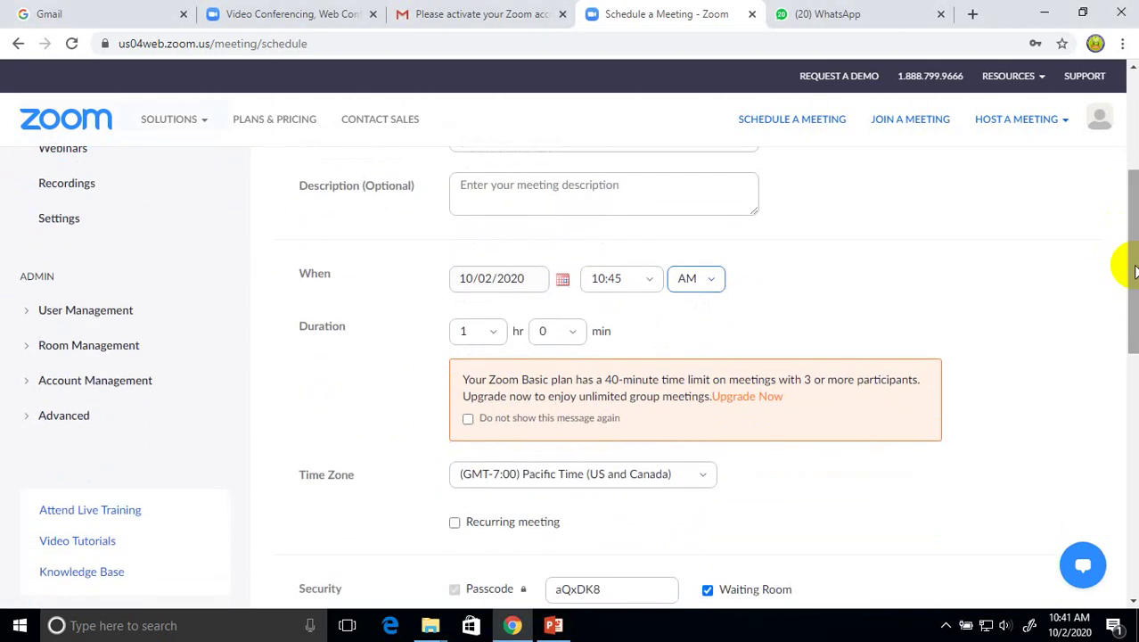
Set the meeting duration to 0 hours 30 minutes.
left_click(484, 333)
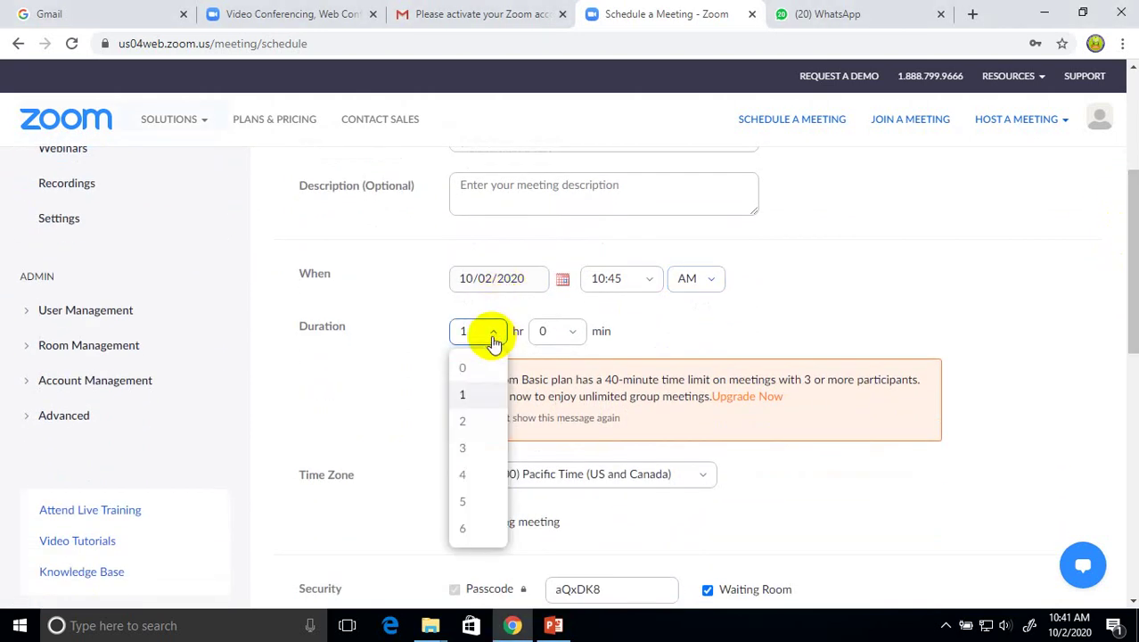
left_click(471, 371)
left_click(577, 334)
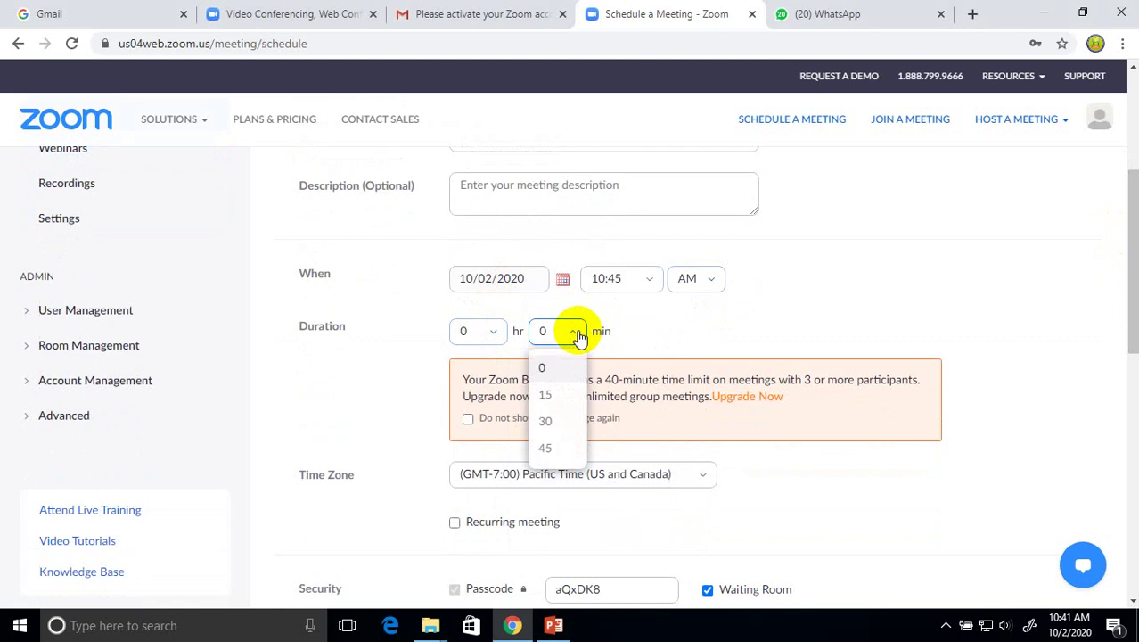
left_click(551, 421)
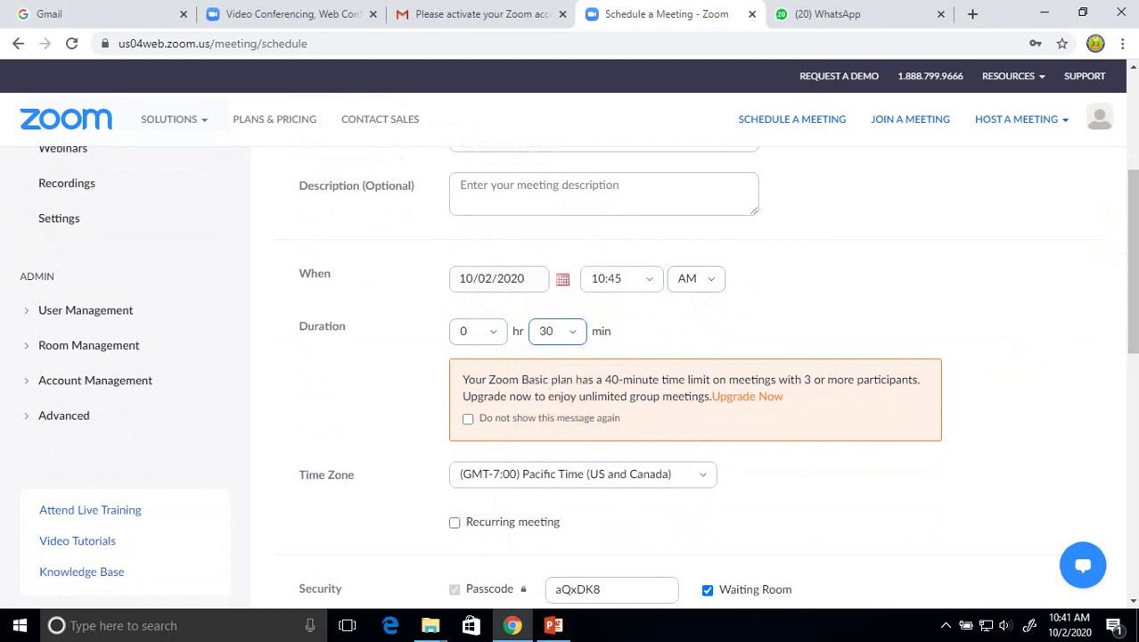
left_click_drag(1126, 296, 1127, 346)
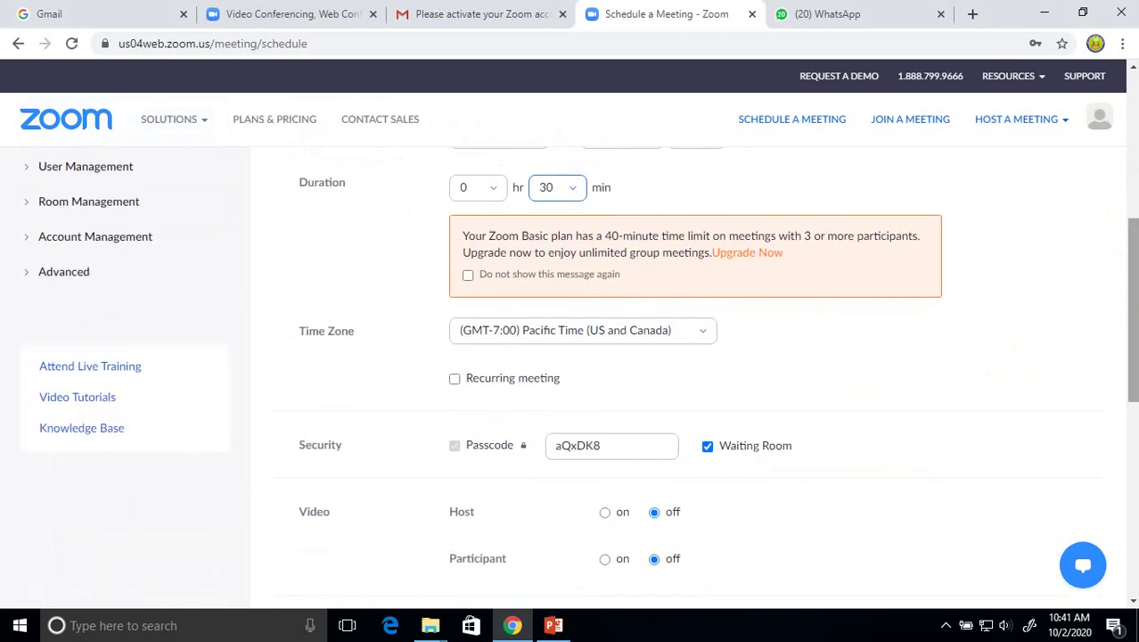
Choose the (GMT+7:00) Jakarta time zone and save the meeting.
left_click(700, 327)
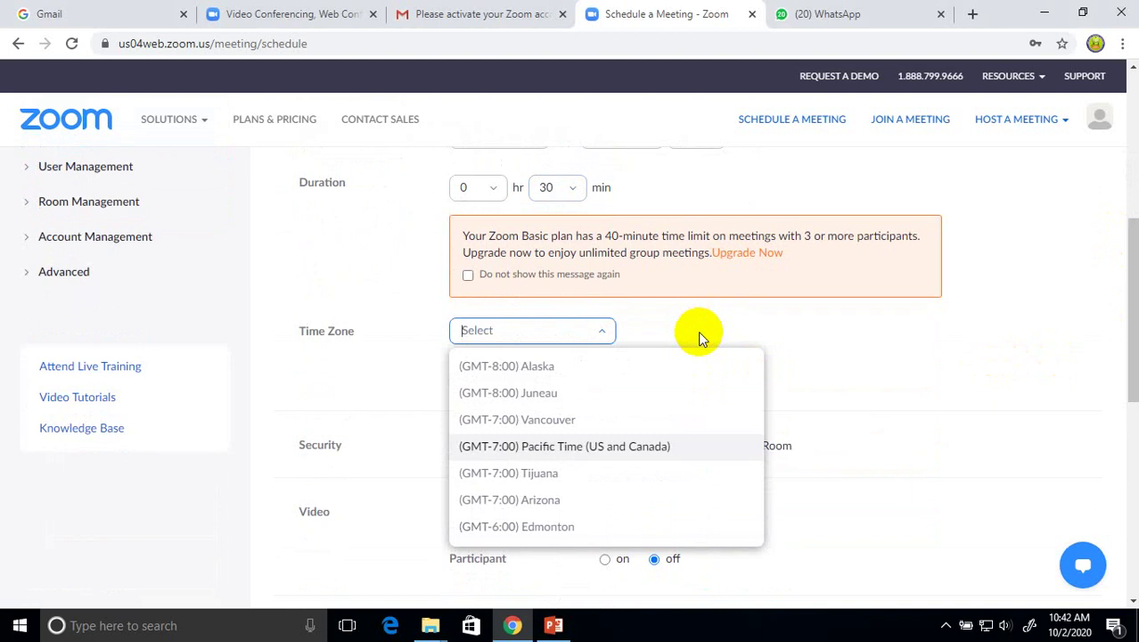
left_click_drag(760, 373, 764, 508)
left_click(688, 475)
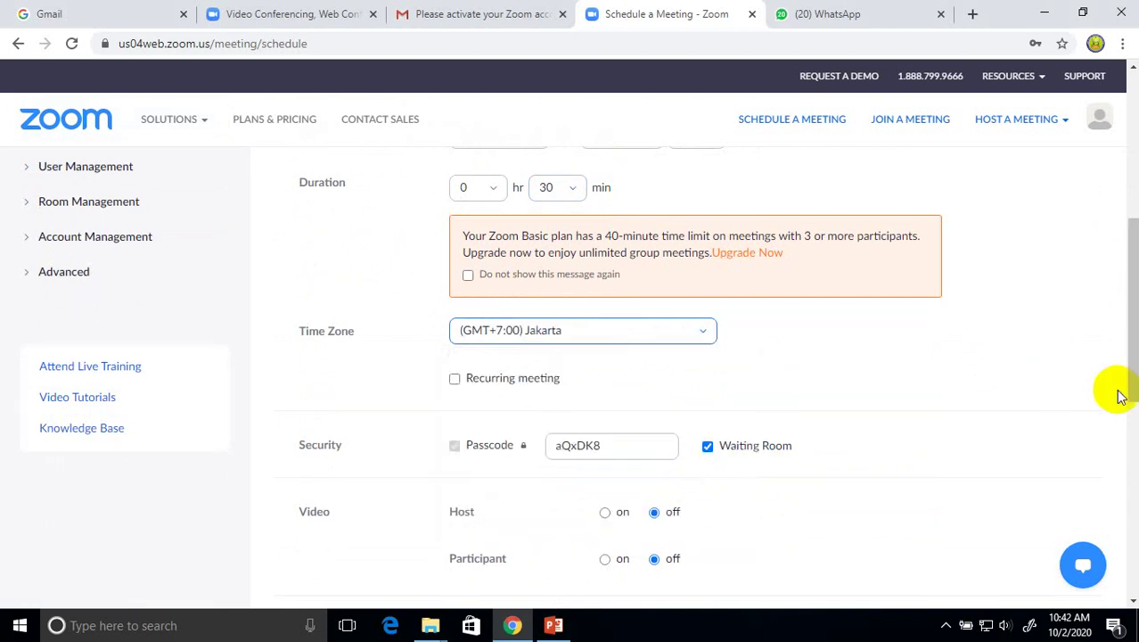
left_click_drag(1129, 365, 1129, 459)
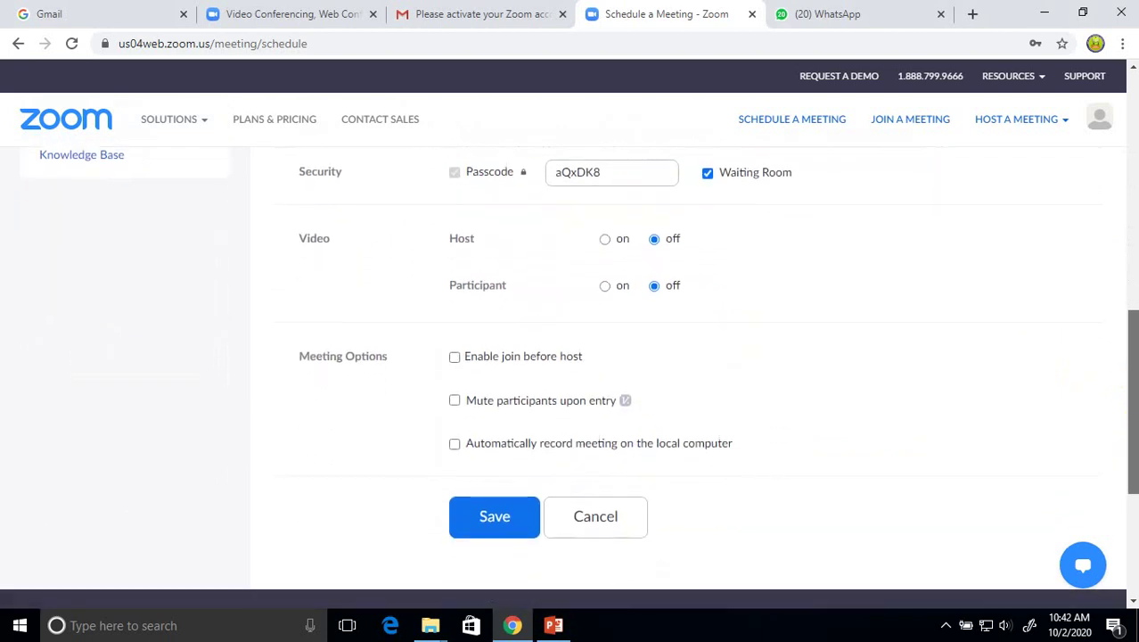
left_click(509, 514)
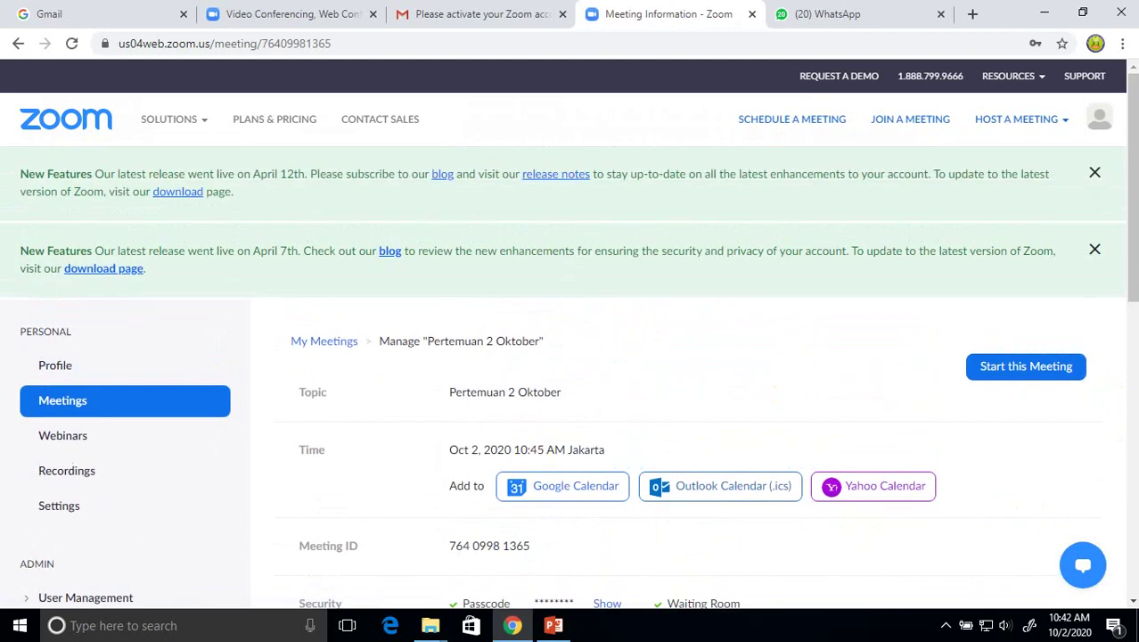
Copy the meeting invitation text to the clipboard and go to the WhatsApp Web tab.
left_click_drag(1129, 229, 1128, 336)
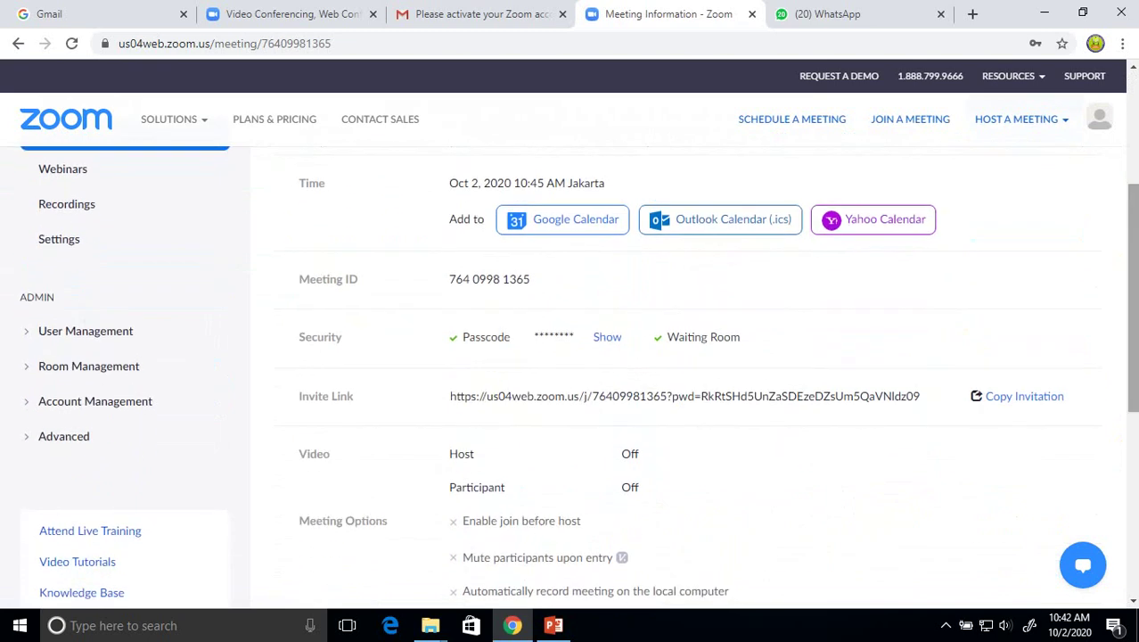
left_click(997, 398)
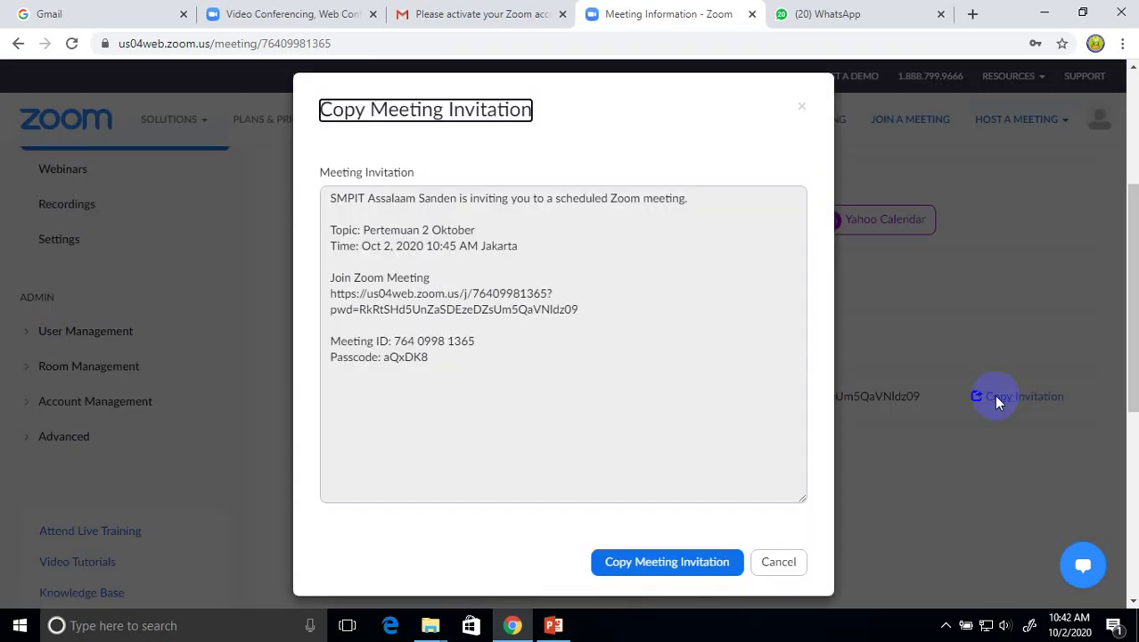
left_click(664, 562)
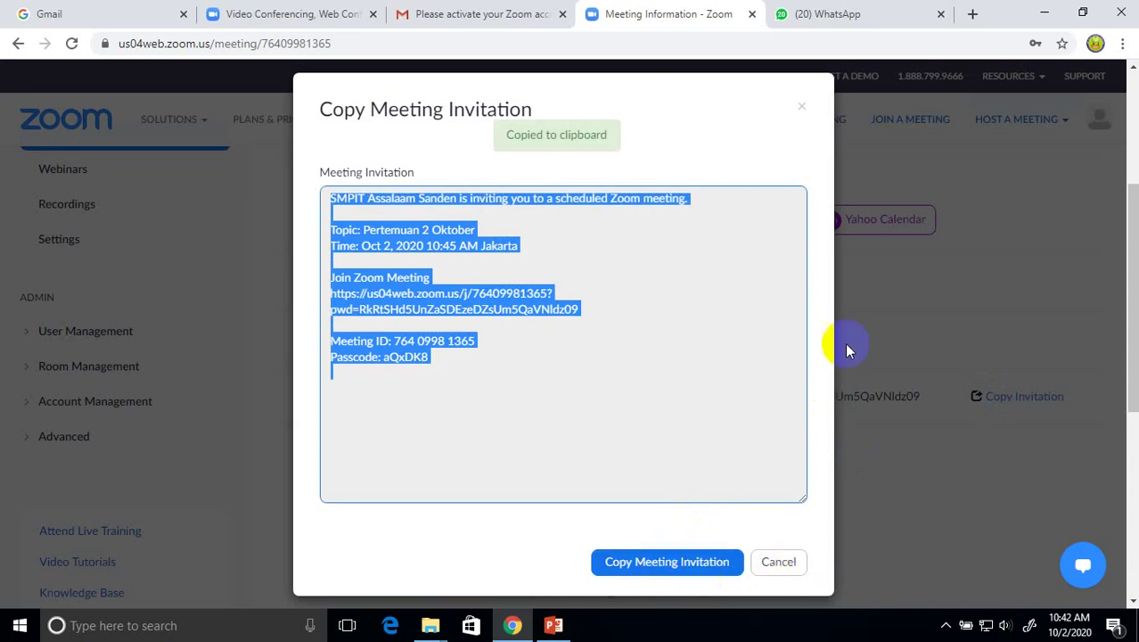
left_click(803, 111)
left_click(825, 15)
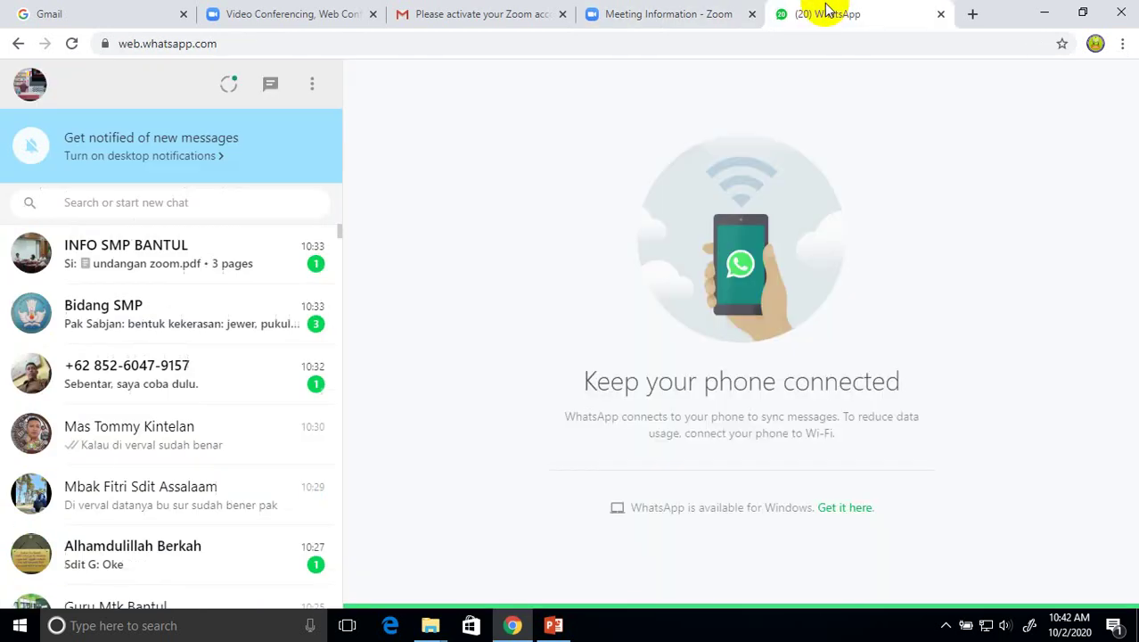
Find the contact's chat, paste and send the Zoom invitation, then return to Zoom.
left_click(176, 204)
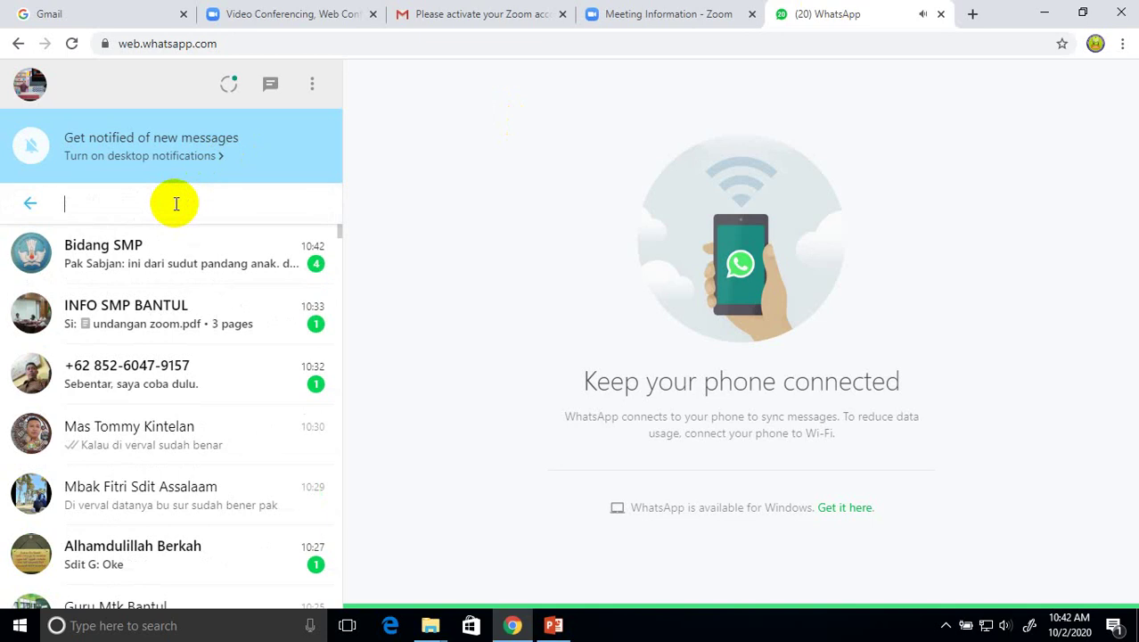
type("bapak")
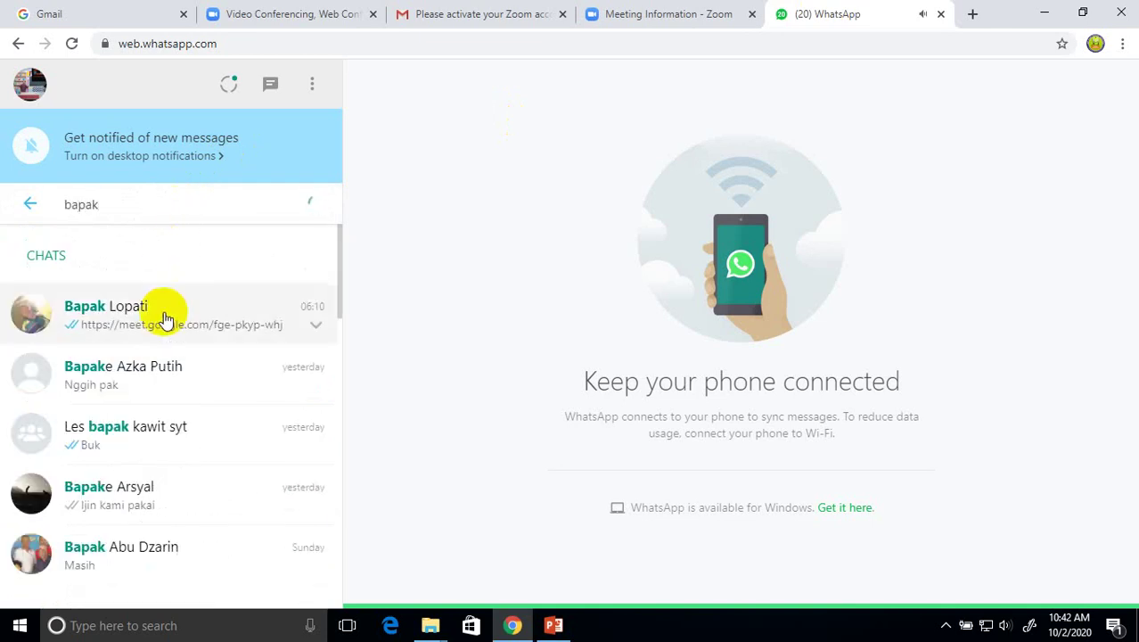
left_click(156, 336)
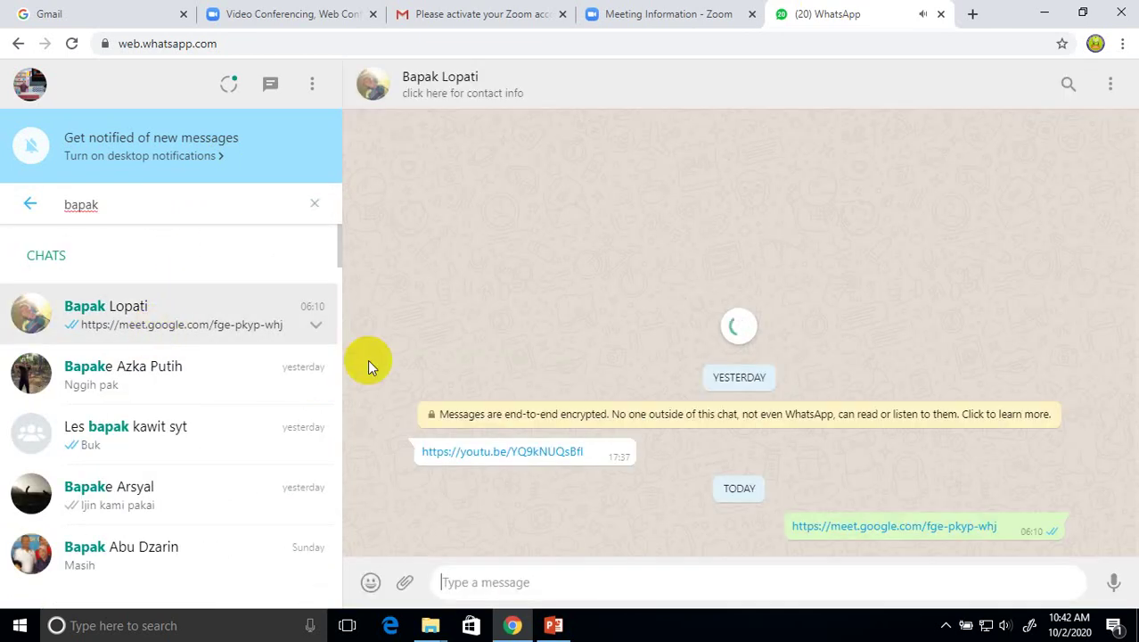
right_click(475, 584)
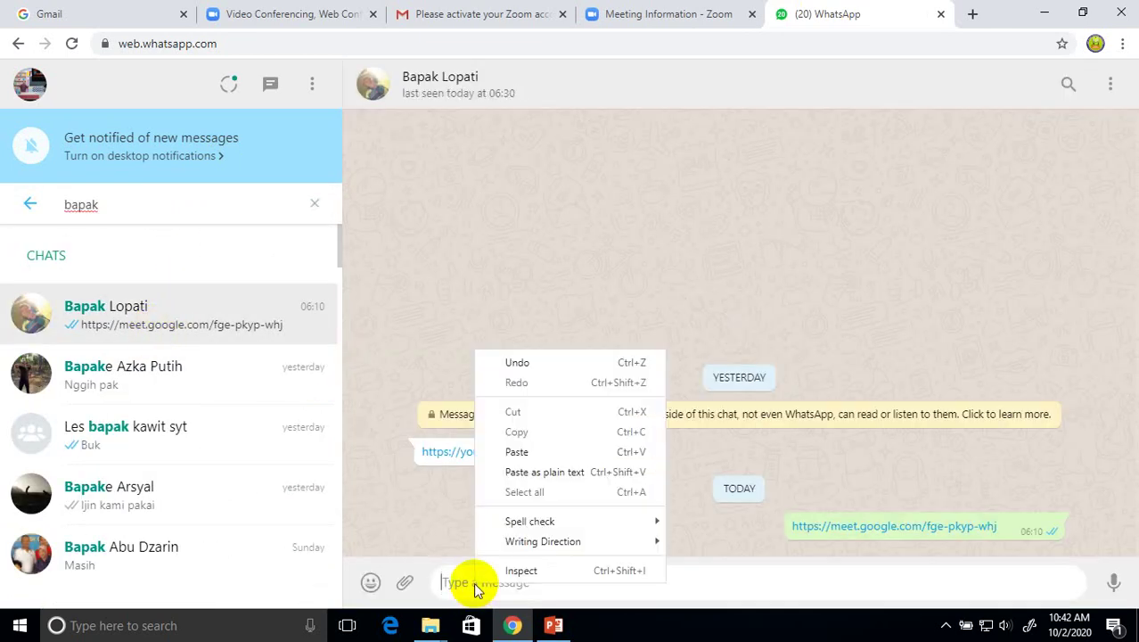
left_click(517, 452)
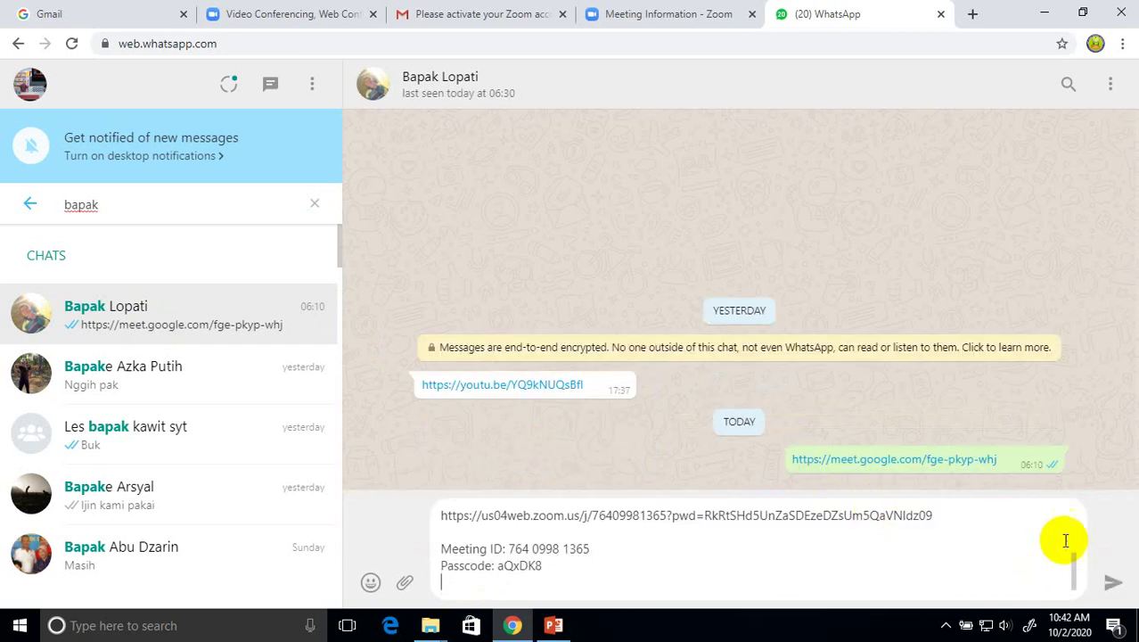
left_click(1112, 582)
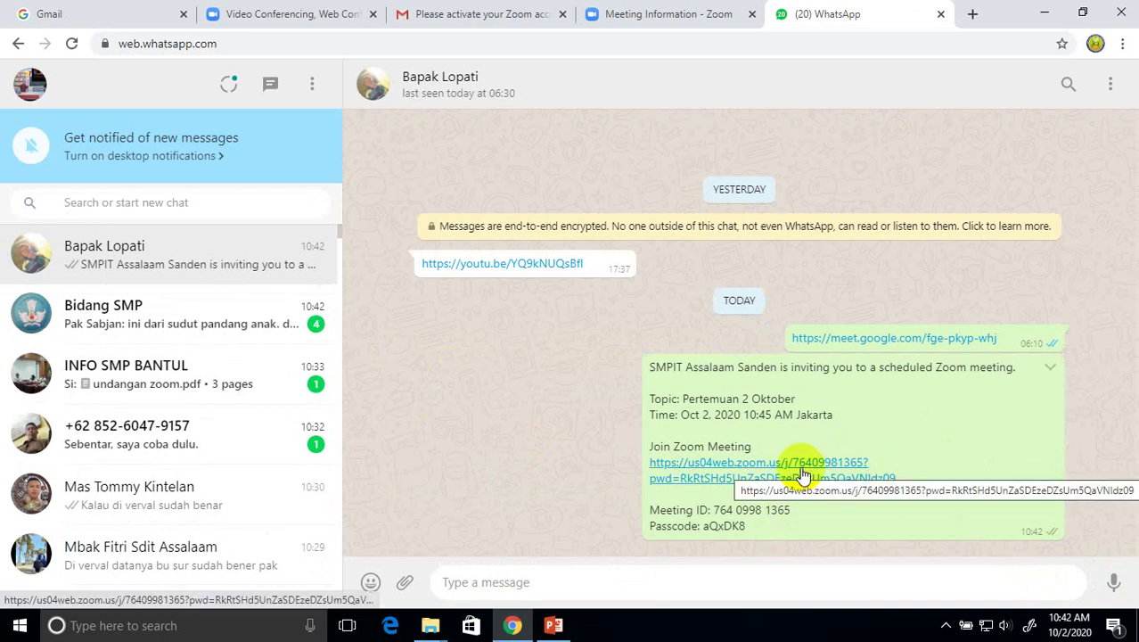
left_click(681, 12)
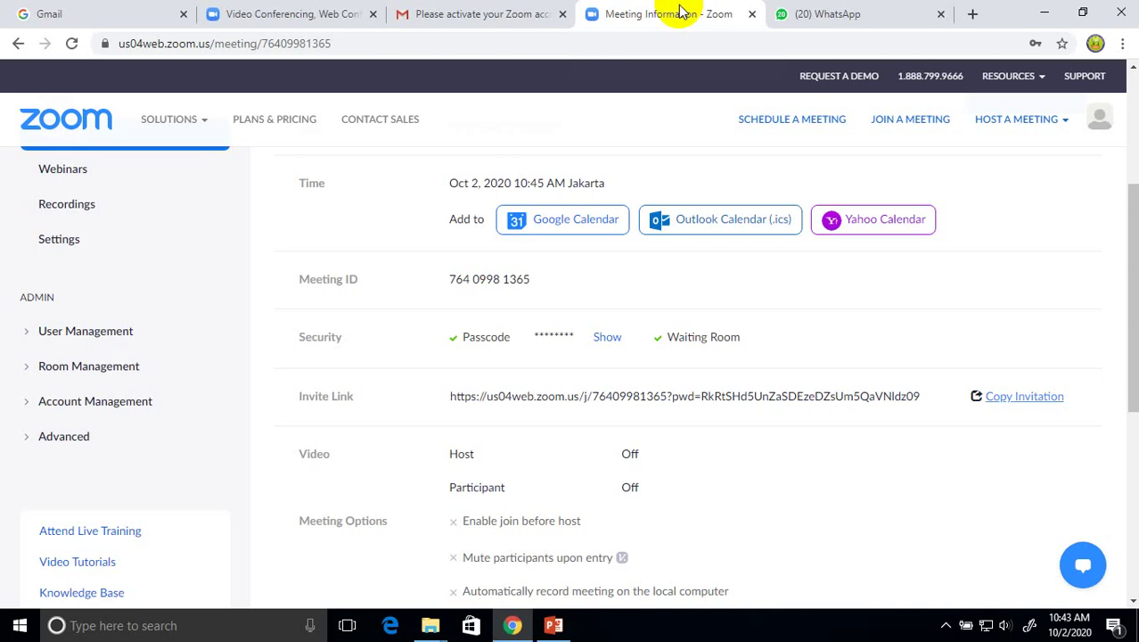
scroll(1121, 221, "down", 1)
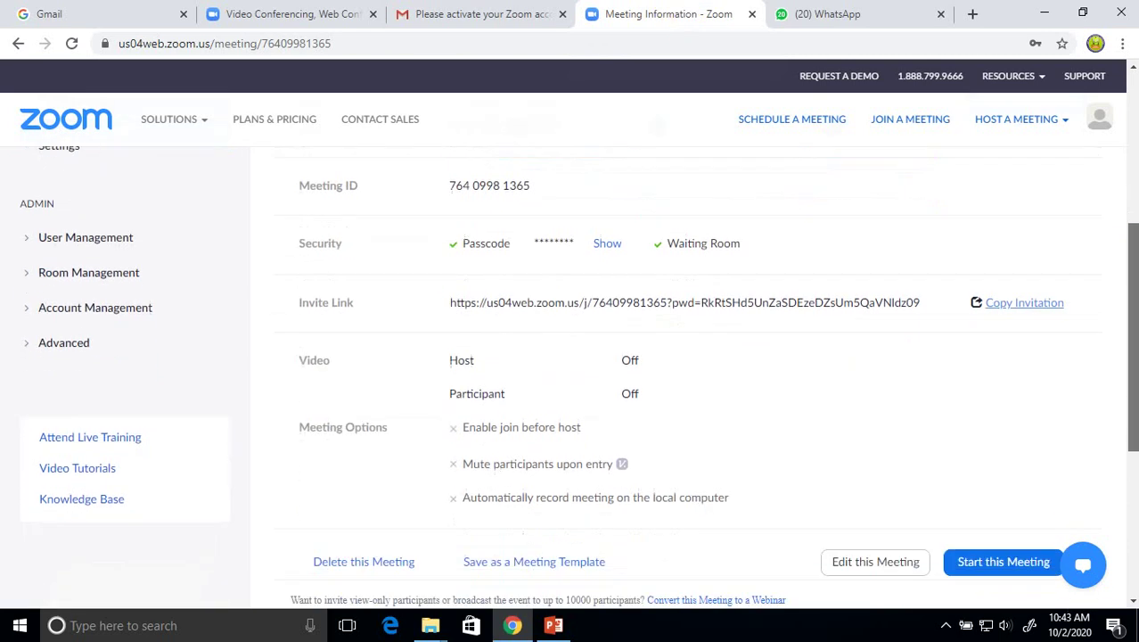
scroll(570, 357, "down", 2)
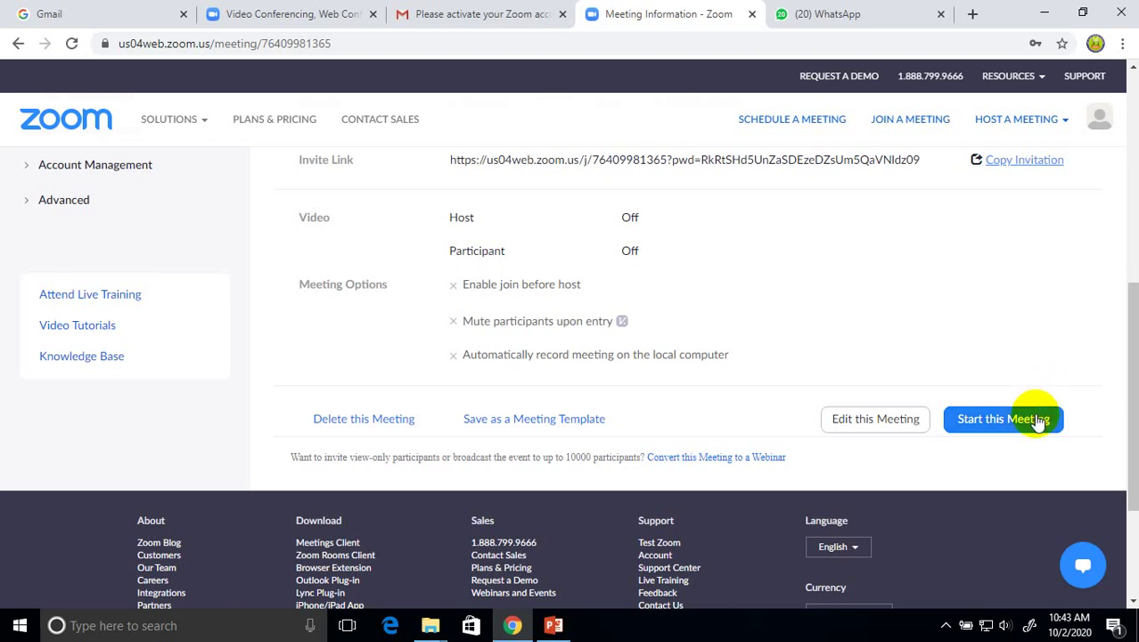
Start the saved Oct 2 meeting, bringing up the Launch Meeting page's Open Zoom prompt.
left_click(1038, 424)
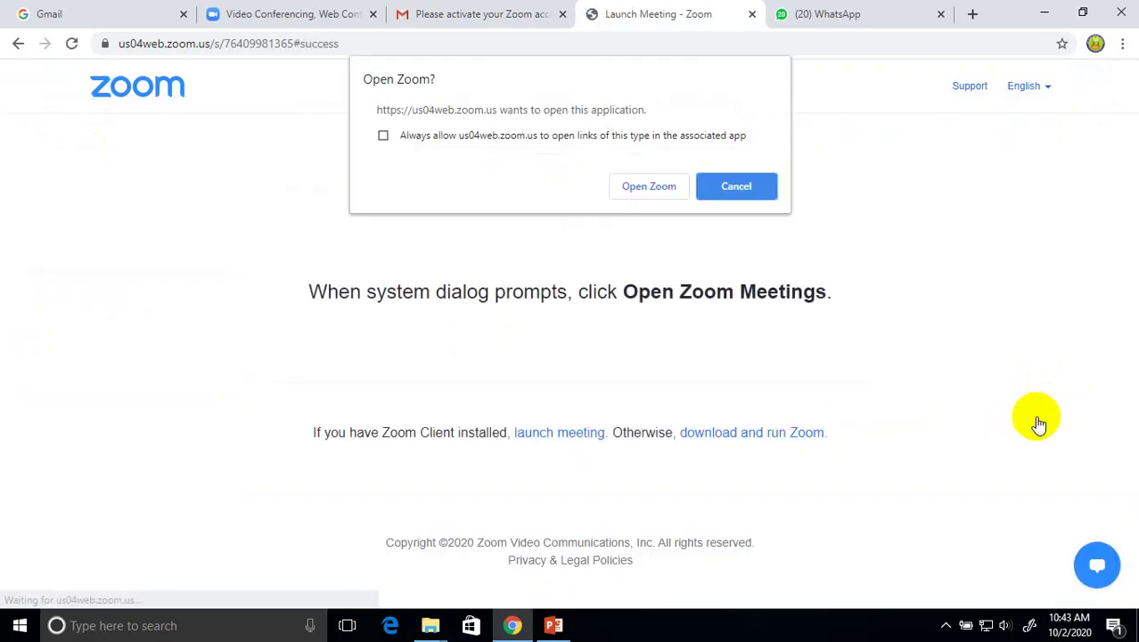